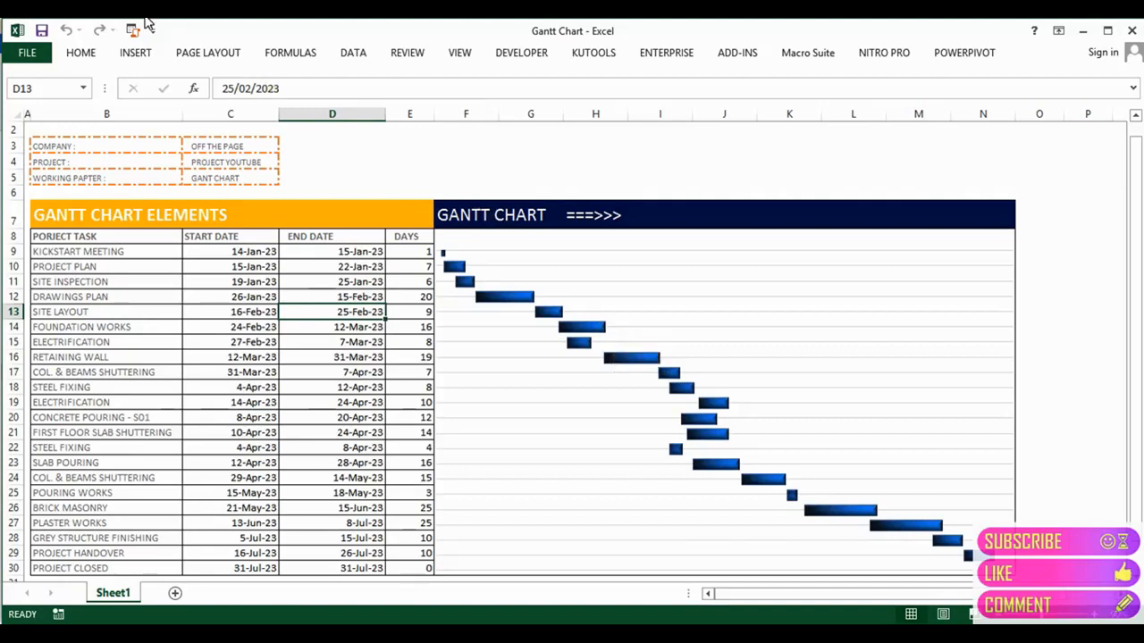
Step: Review the finished Sheet1 task table, stepping through task, start/end date and DAYS cells
click(132, 57)
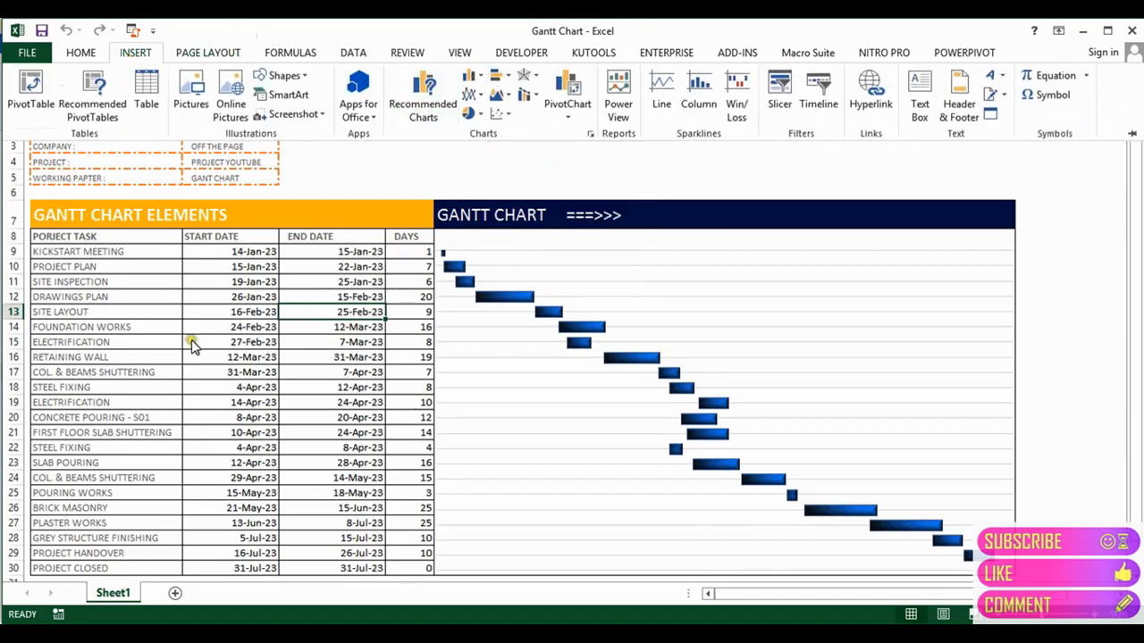
click(128, 340)
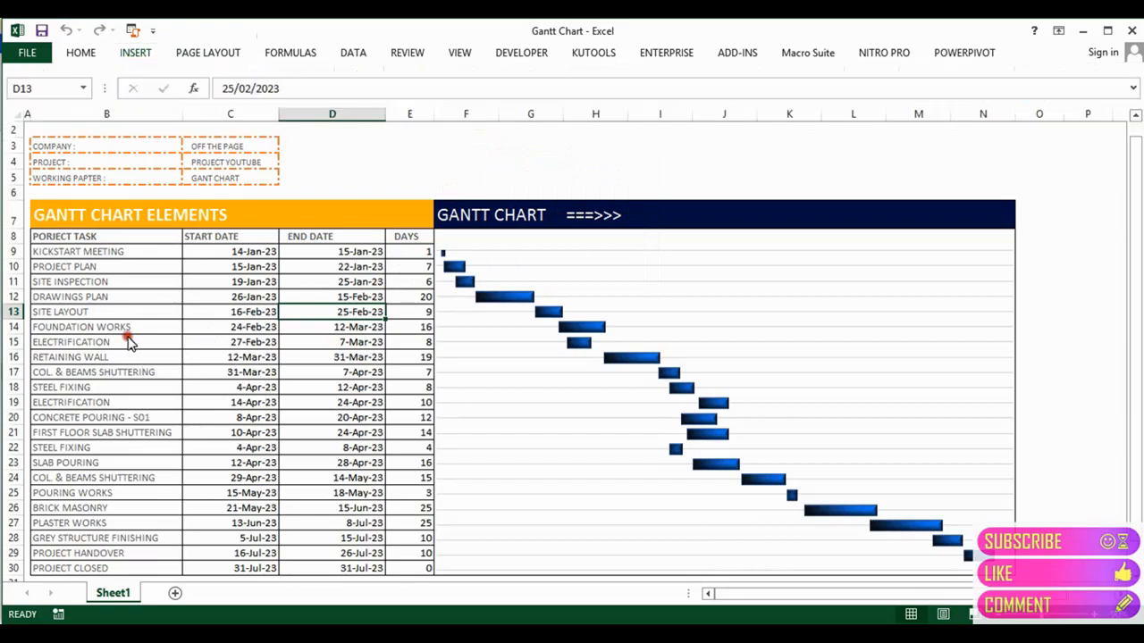
click(123, 311)
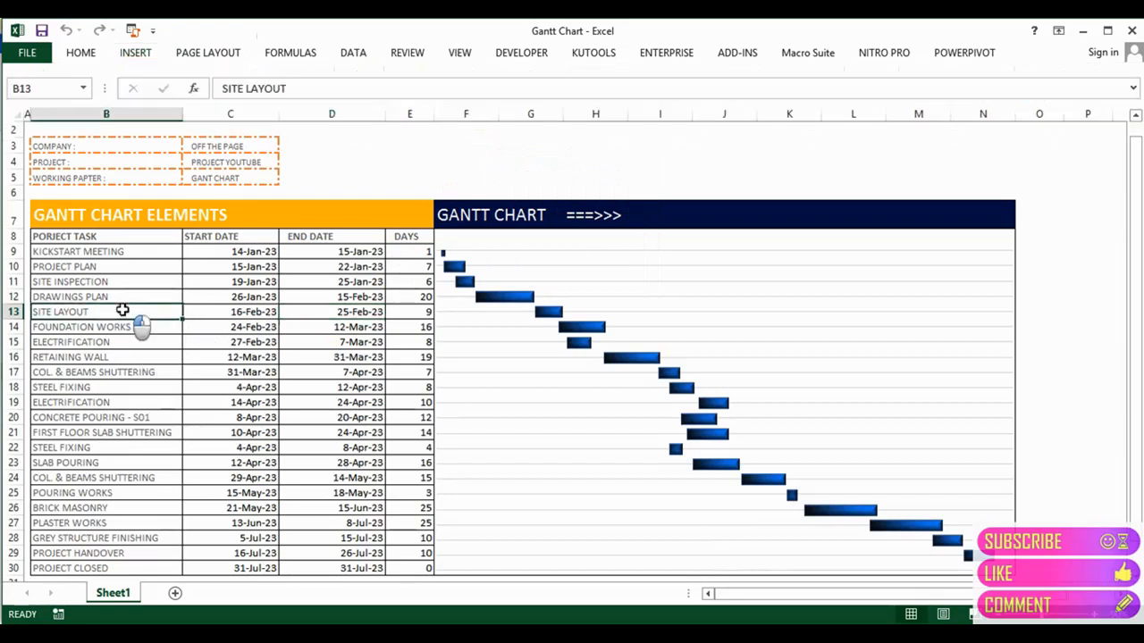
key(Up)
key(Up)
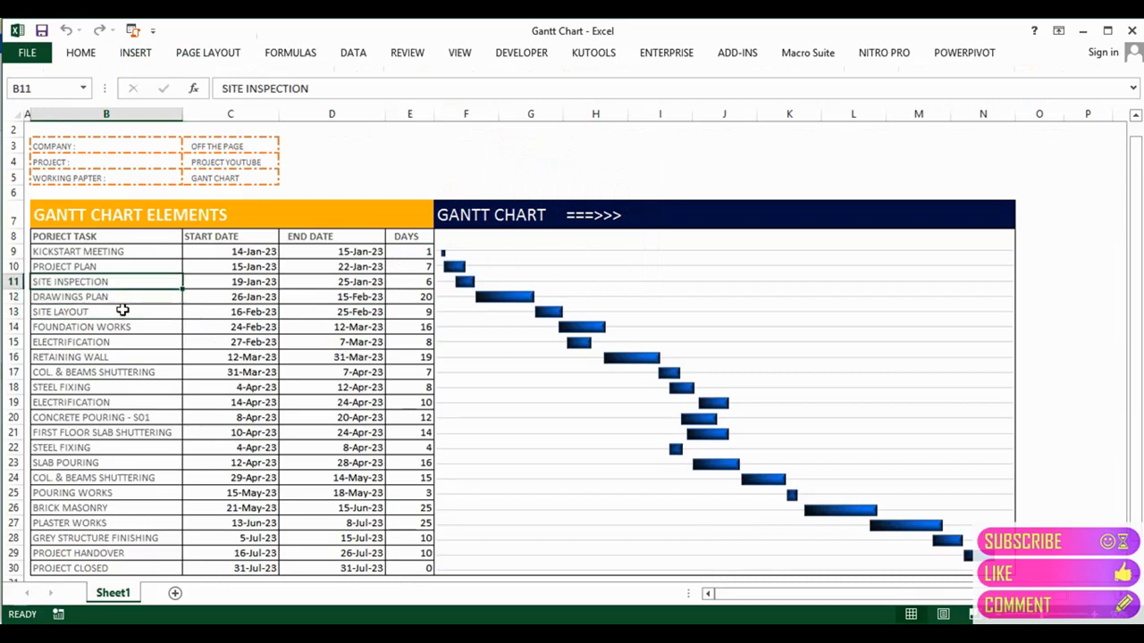
key(Up)
key(Up)
key(Up)
key(Down)
key(Down)
key(Down)
key(Right)
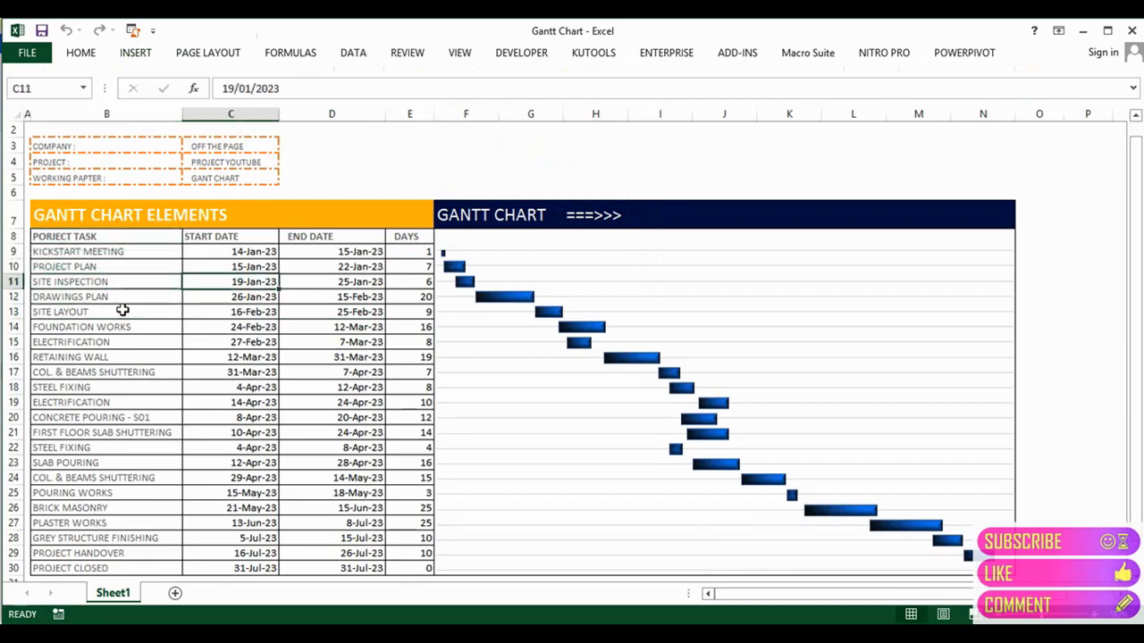
key(Up)
key(Up)
key(Up)
key(Right)
key(Down)
key(Right)
key(Up)
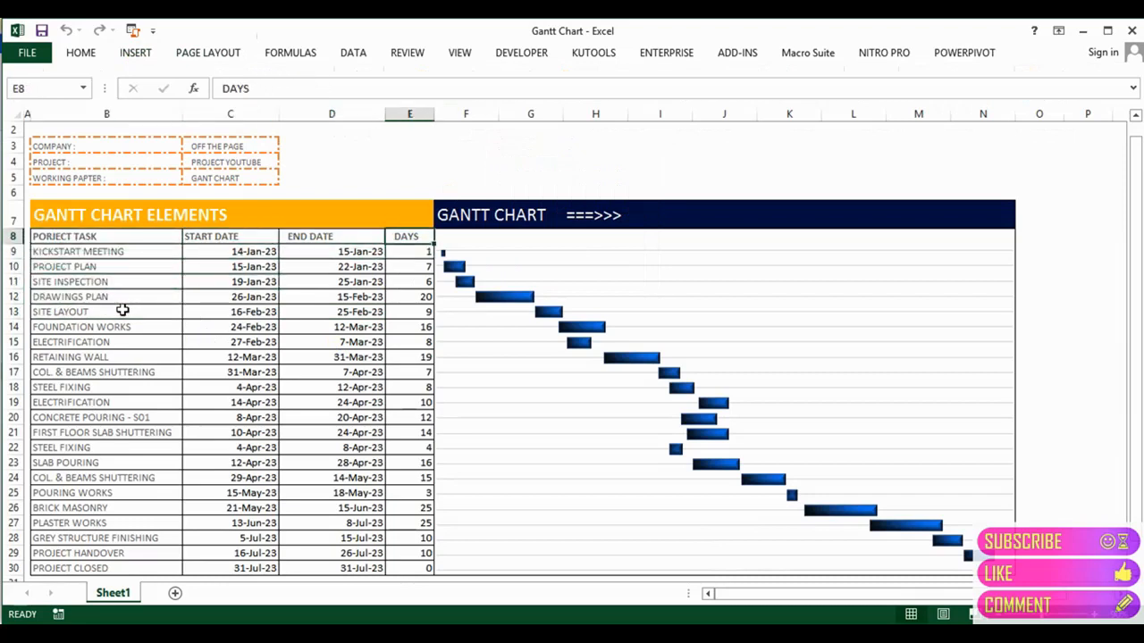
key(Down)
key(Down)
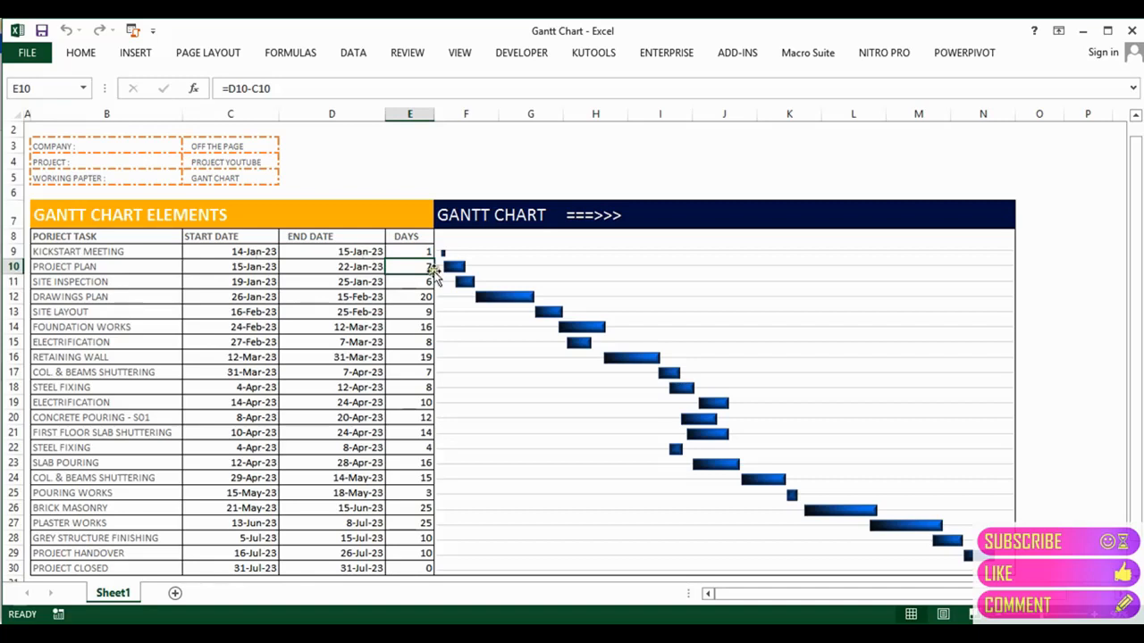
Step: Point out the Gantt chart's DRAWINGS PLAN bar and the GANTT CHART ELEMENTS heading
click(546, 260)
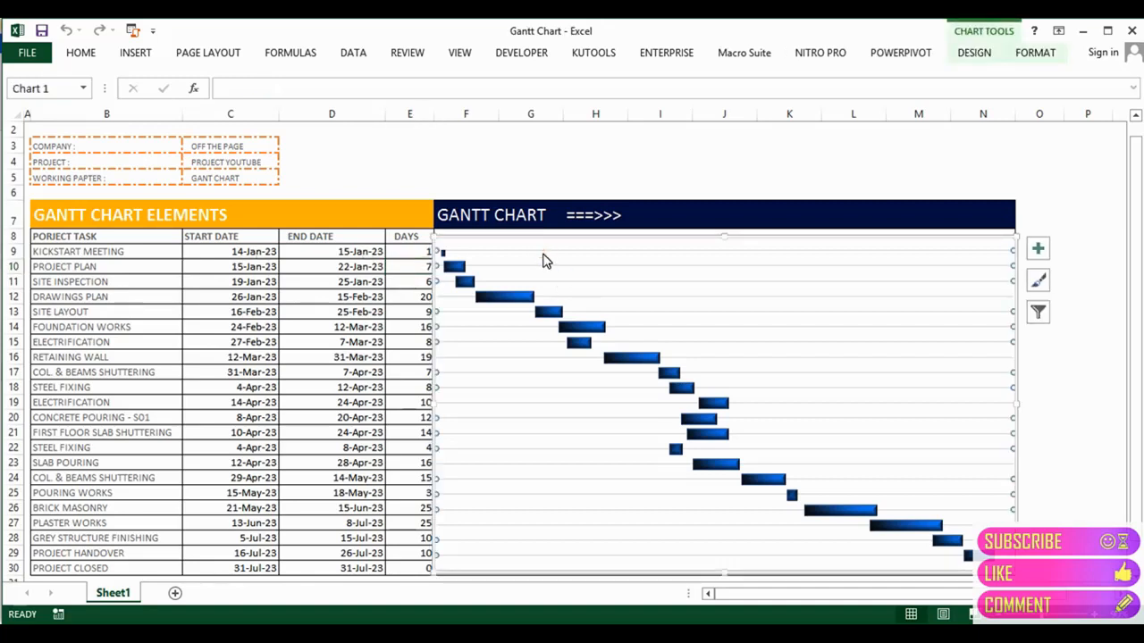
click(504, 299)
click(107, 221)
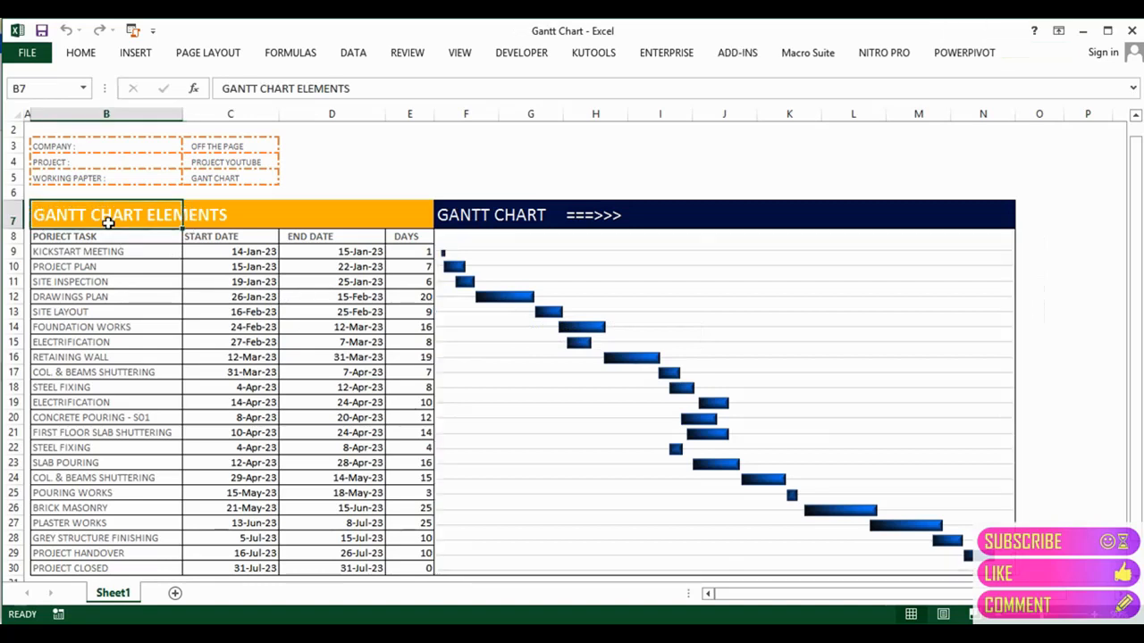
Step: Add a new blank Sheet2 and hide its gridlines
click(175, 594)
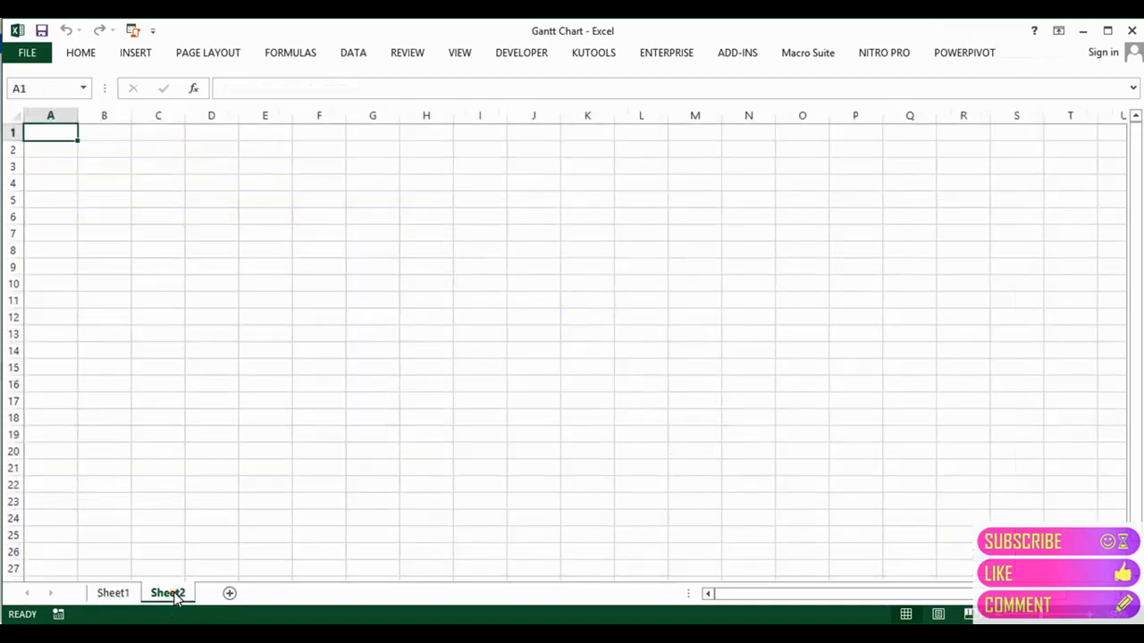
click(171, 401)
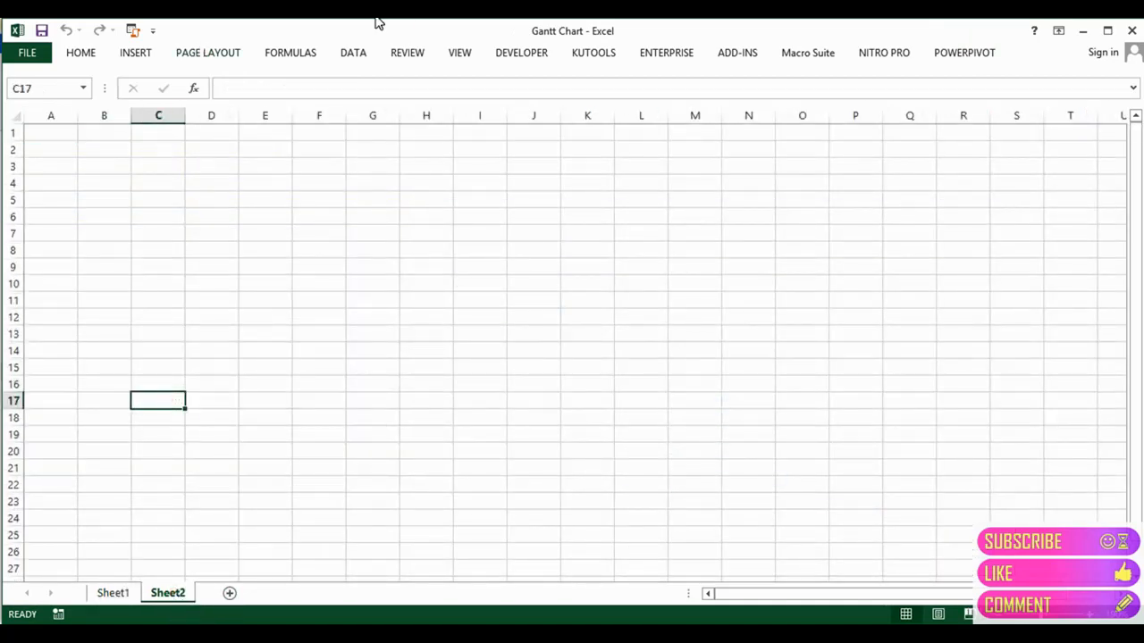
click(460, 55)
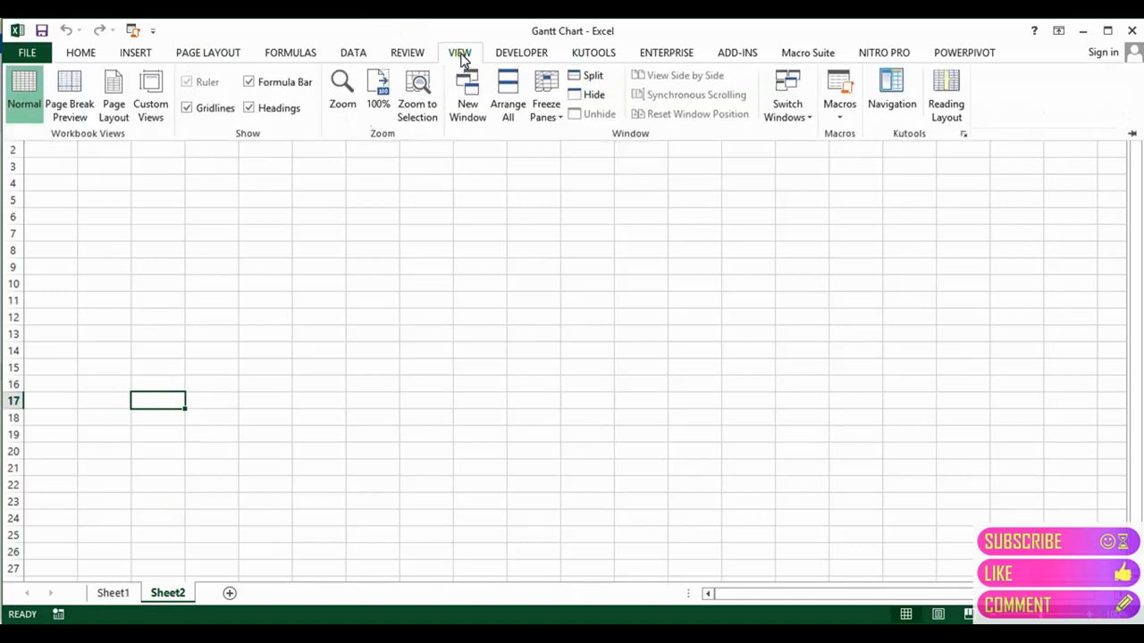
click(188, 108)
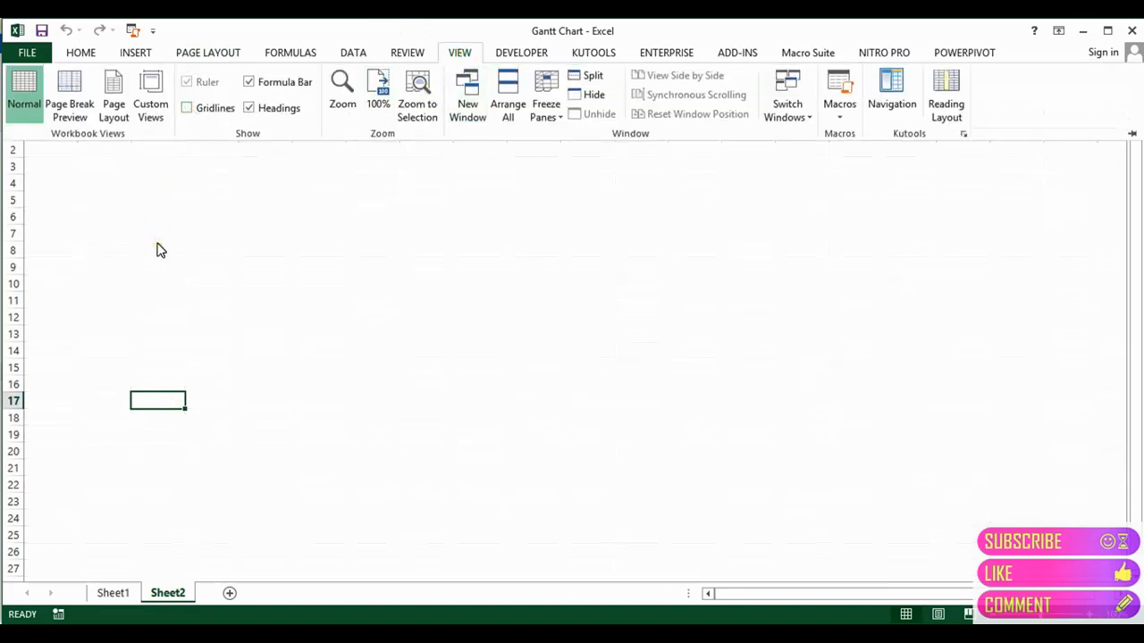
Step: Return to Sheet1
click(81, 54)
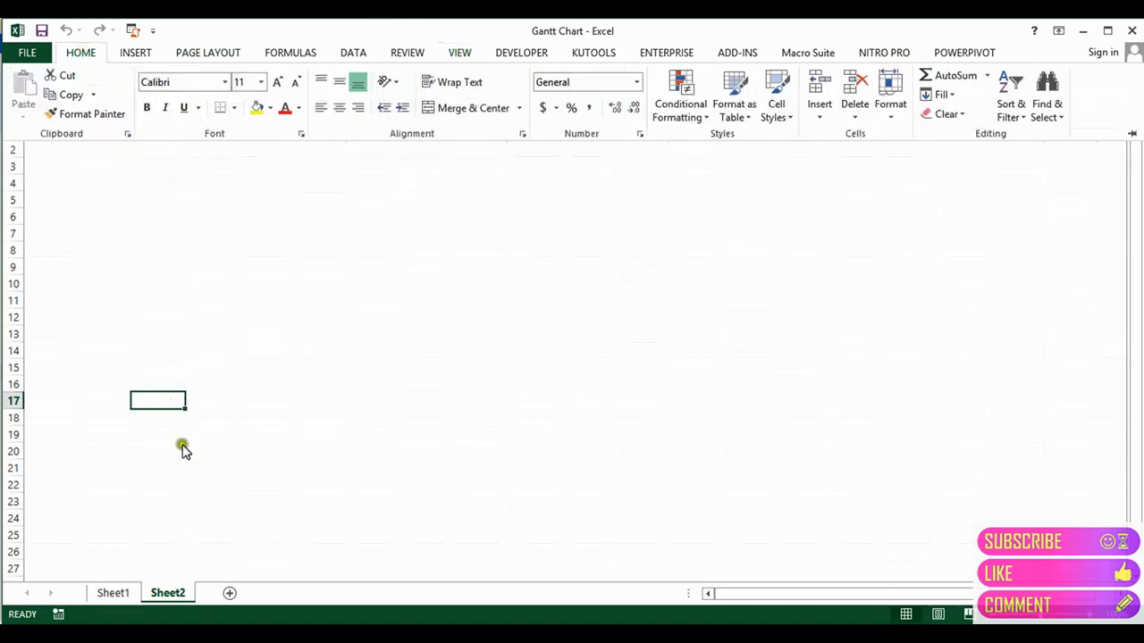
click(114, 592)
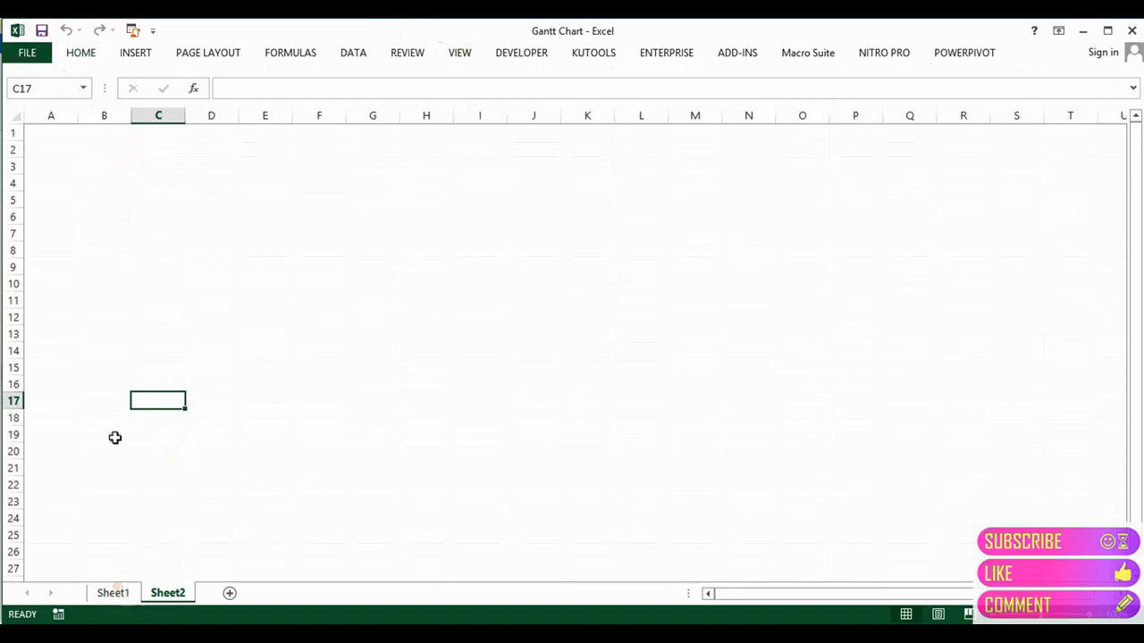
click(107, 593)
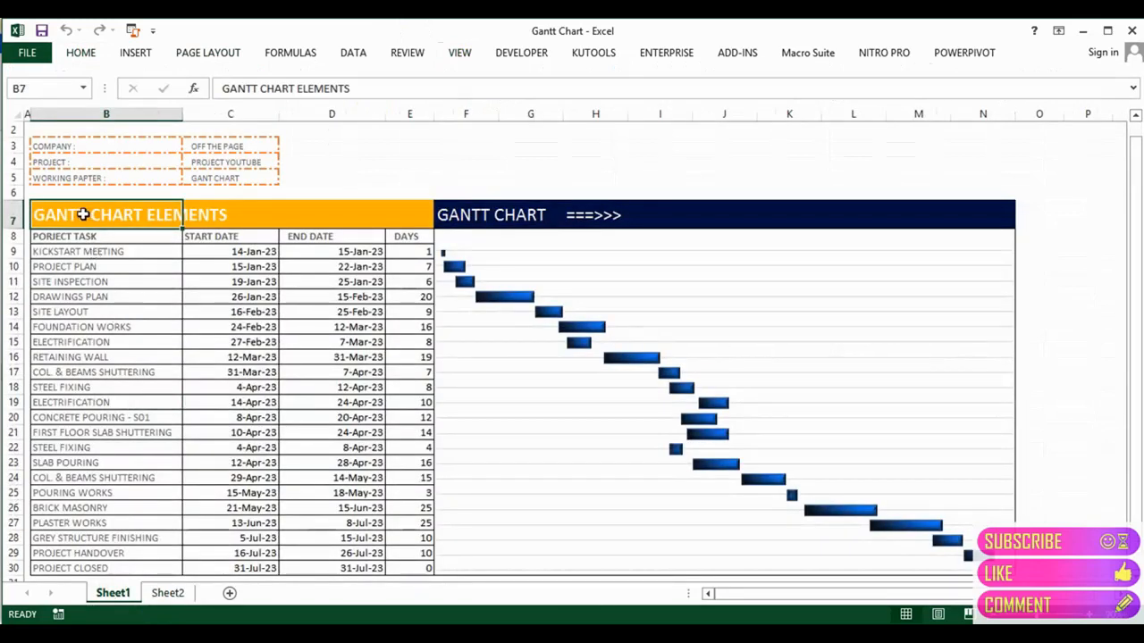
click(74, 144)
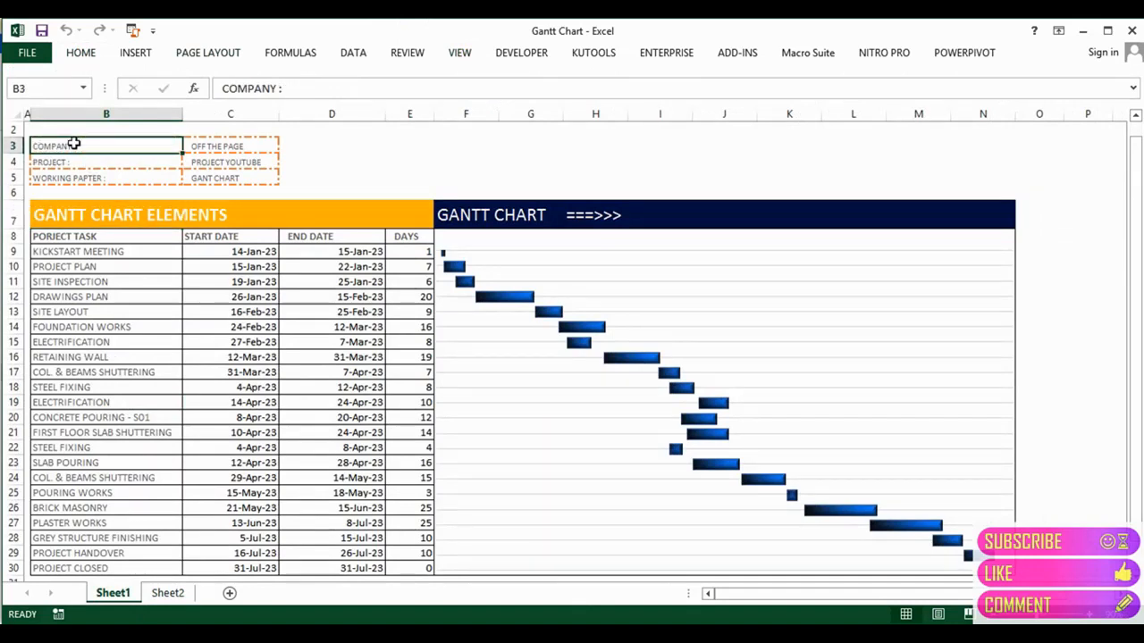
key(Right)
key(Right)
key(Down)
key(Left)
key(Left)
key(Down)
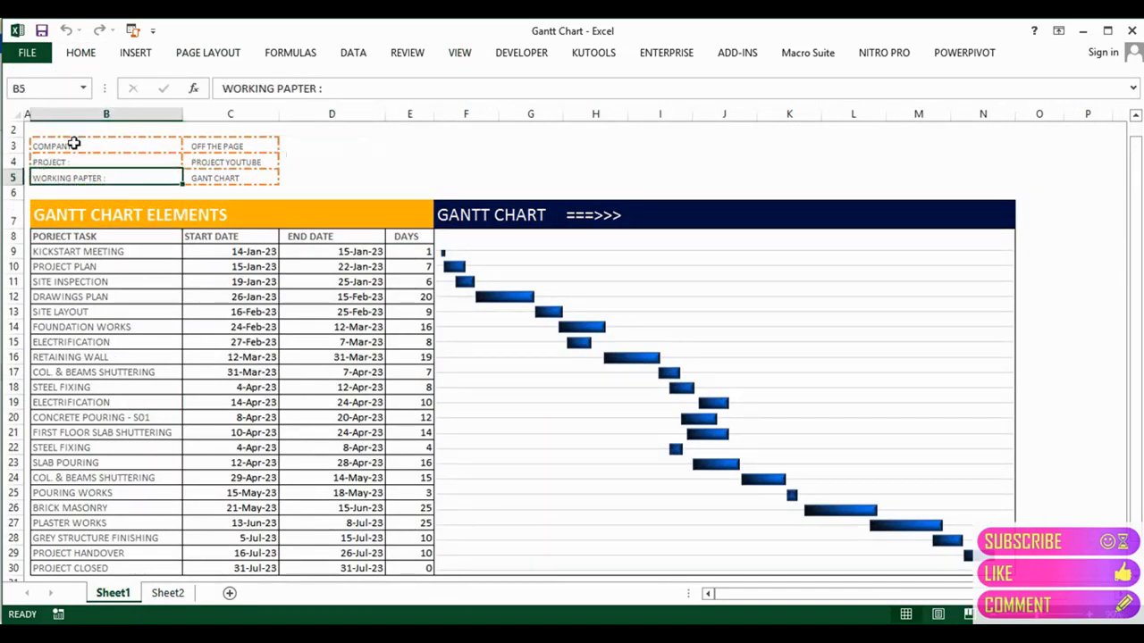
key(Right)
key(Up)
key(Up)
key(Left)
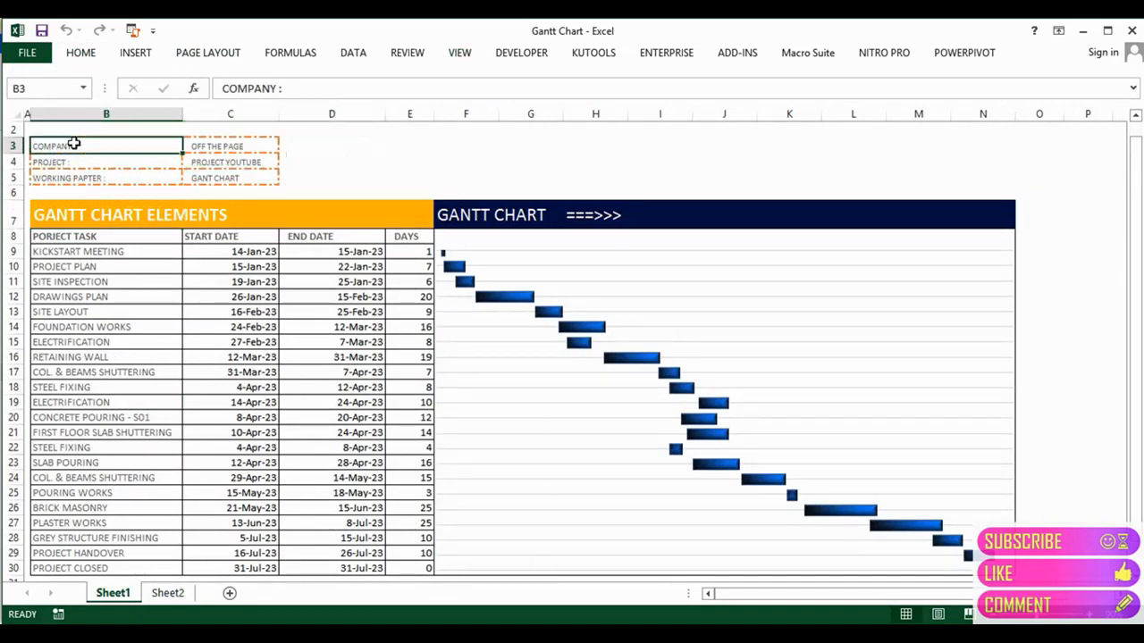
click(82, 56)
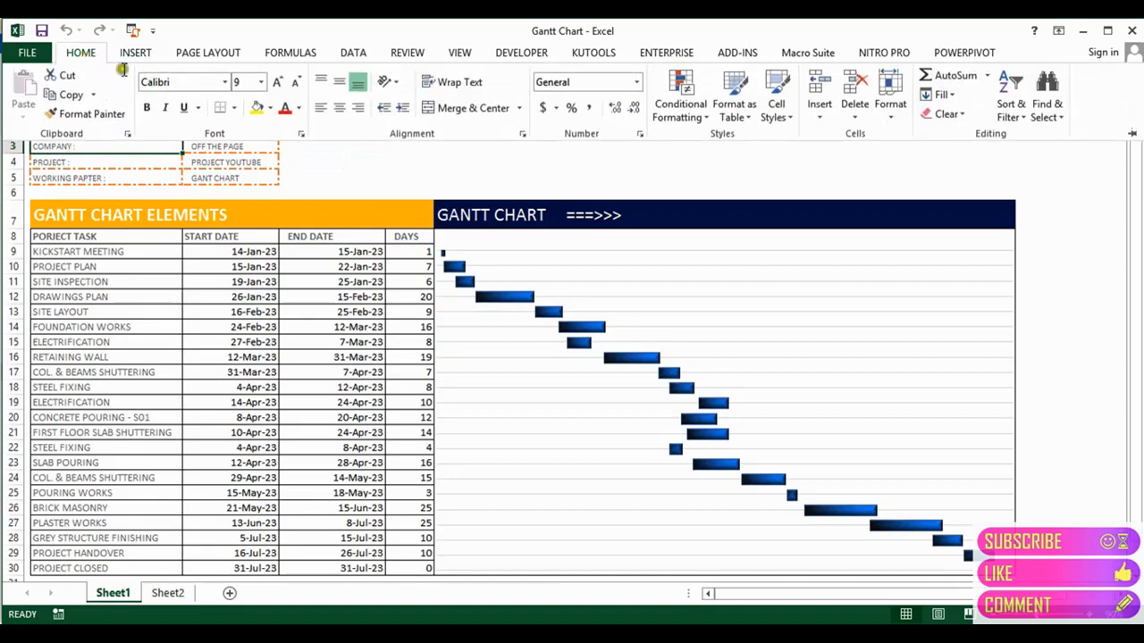
click(233, 108)
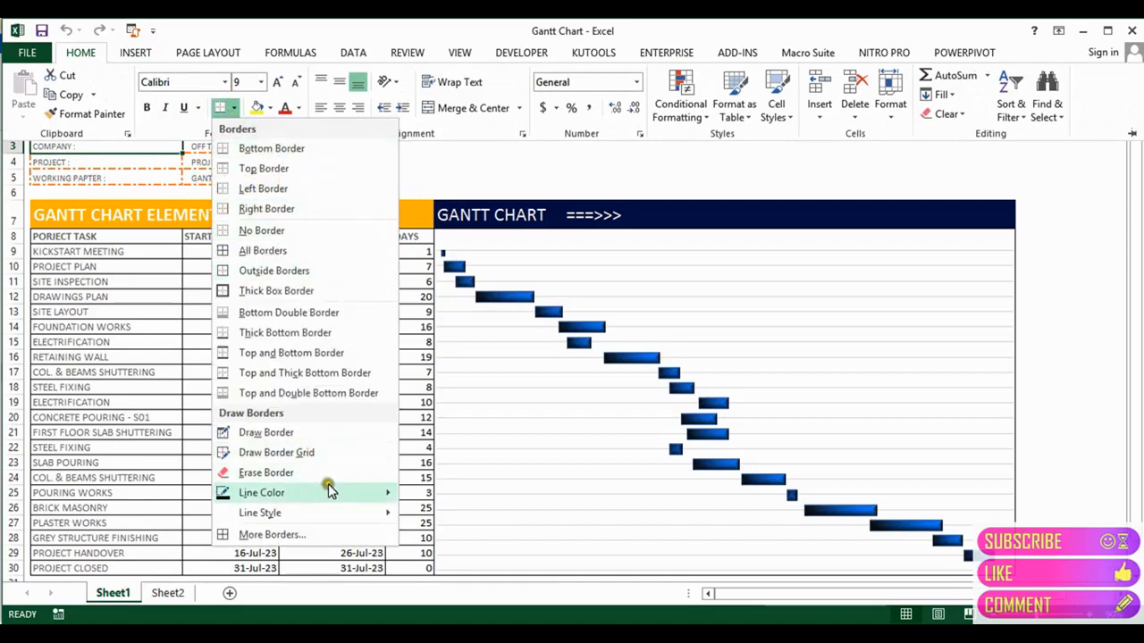
mouse_move(327, 491)
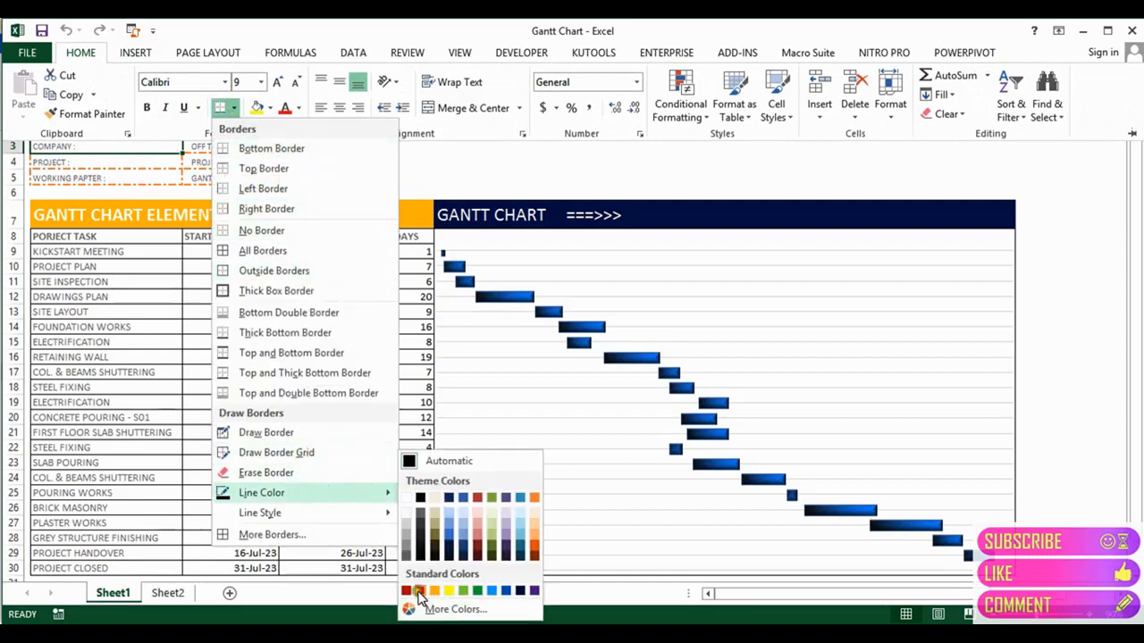
mouse_move(378, 512)
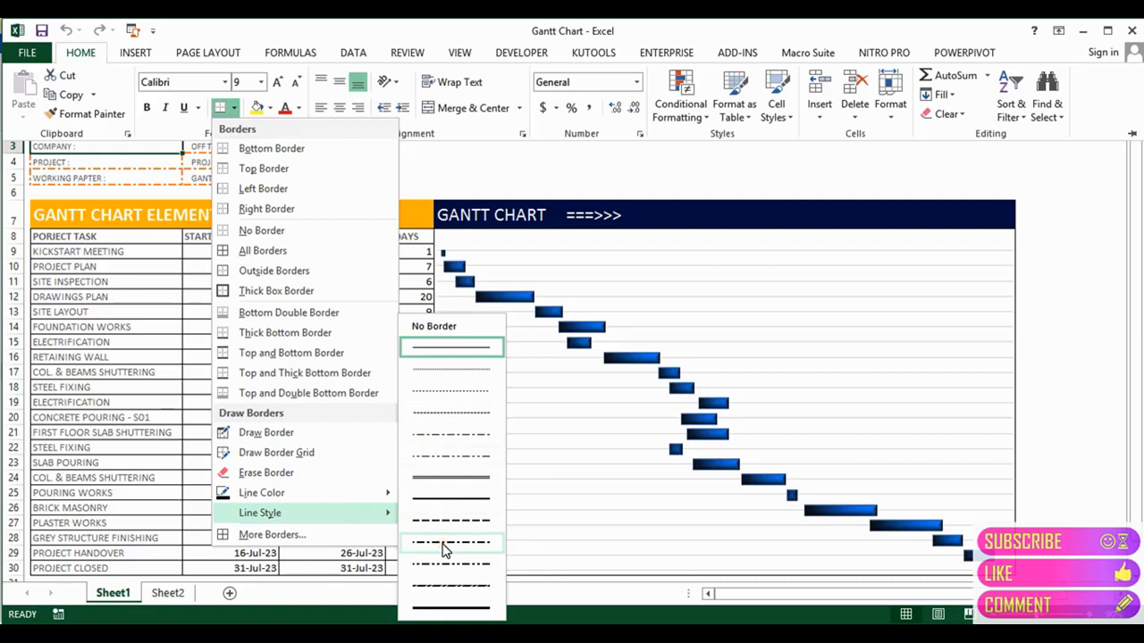
click(387, 496)
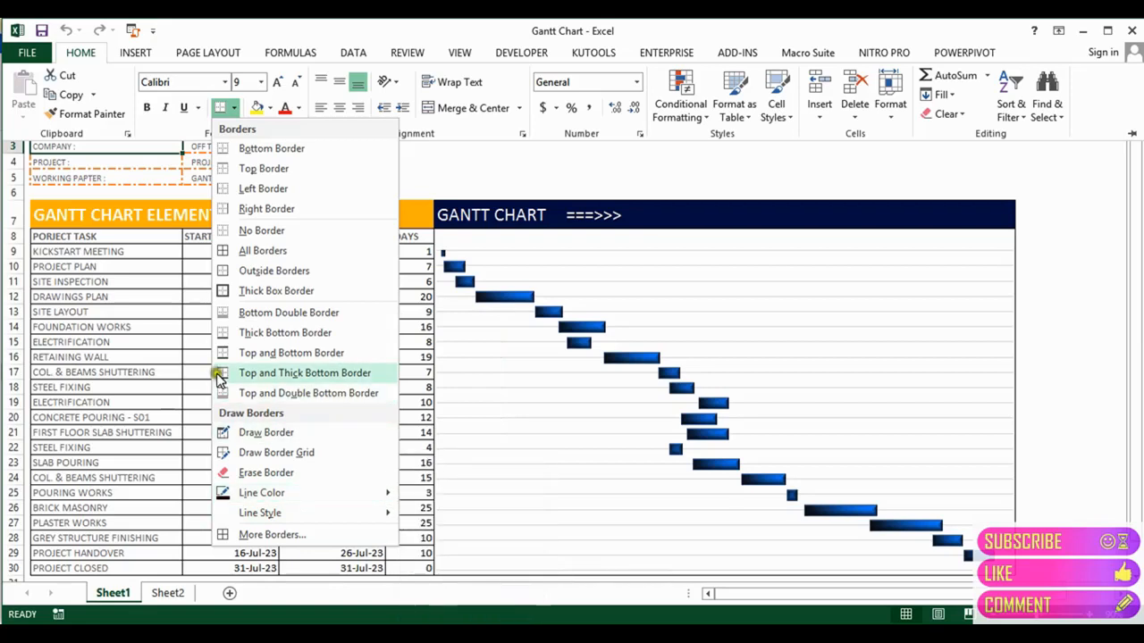
click(123, 321)
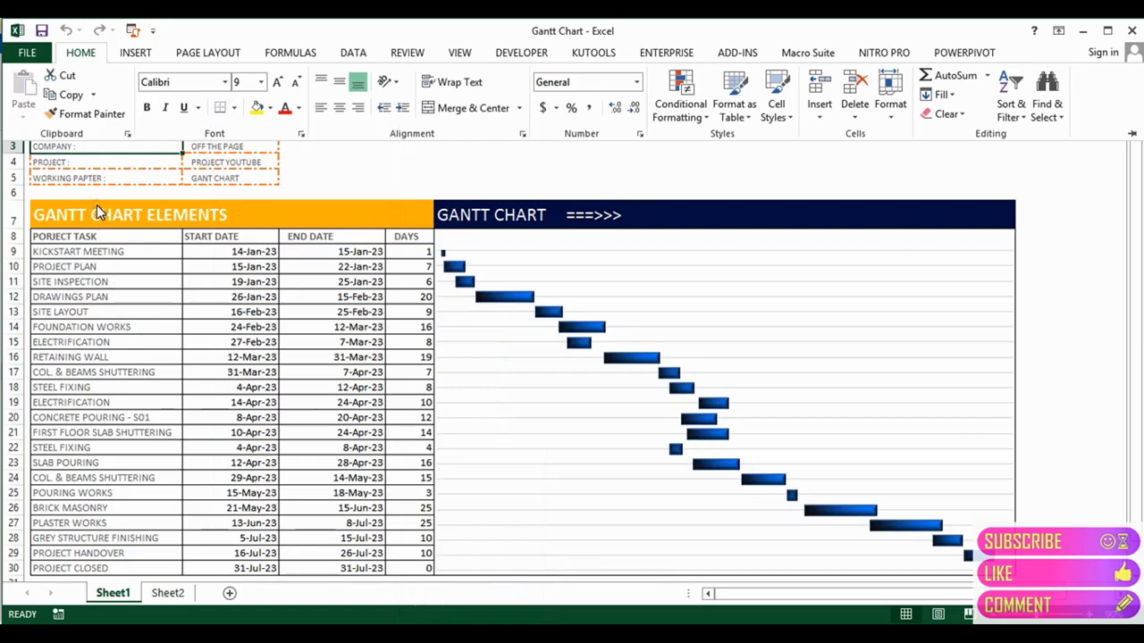
click(110, 169)
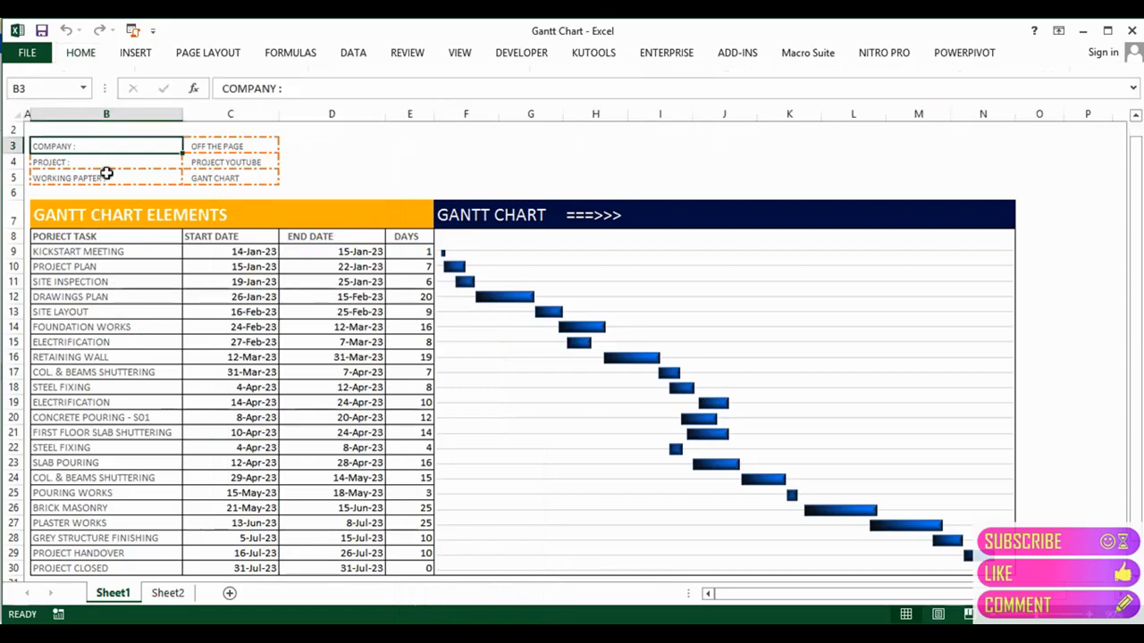
click(104, 177)
click(199, 179)
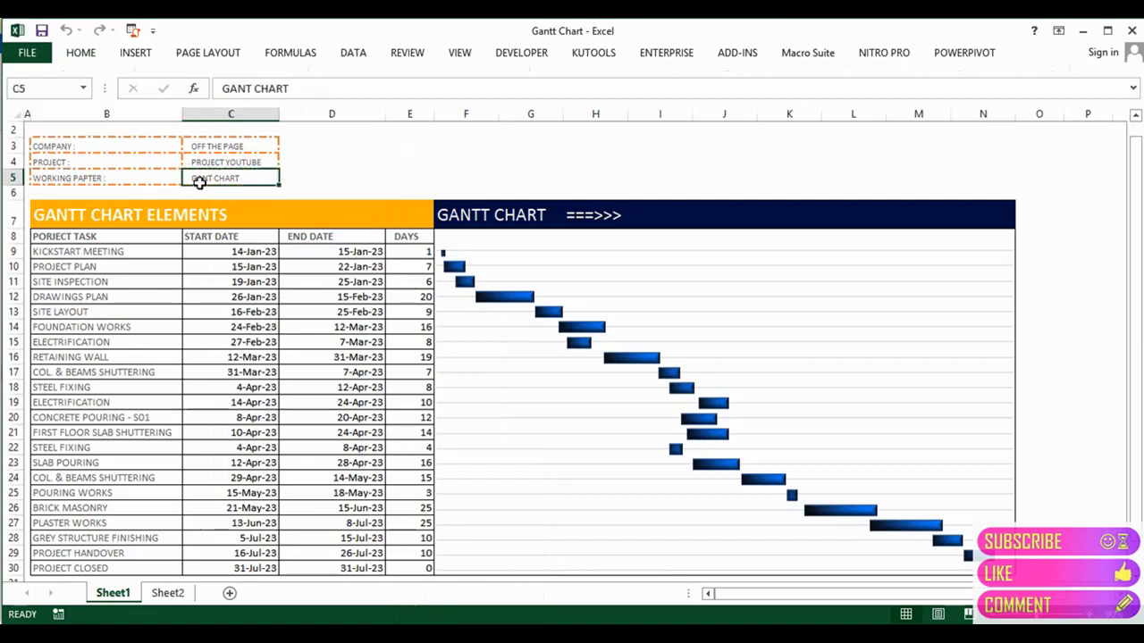
click(123, 220)
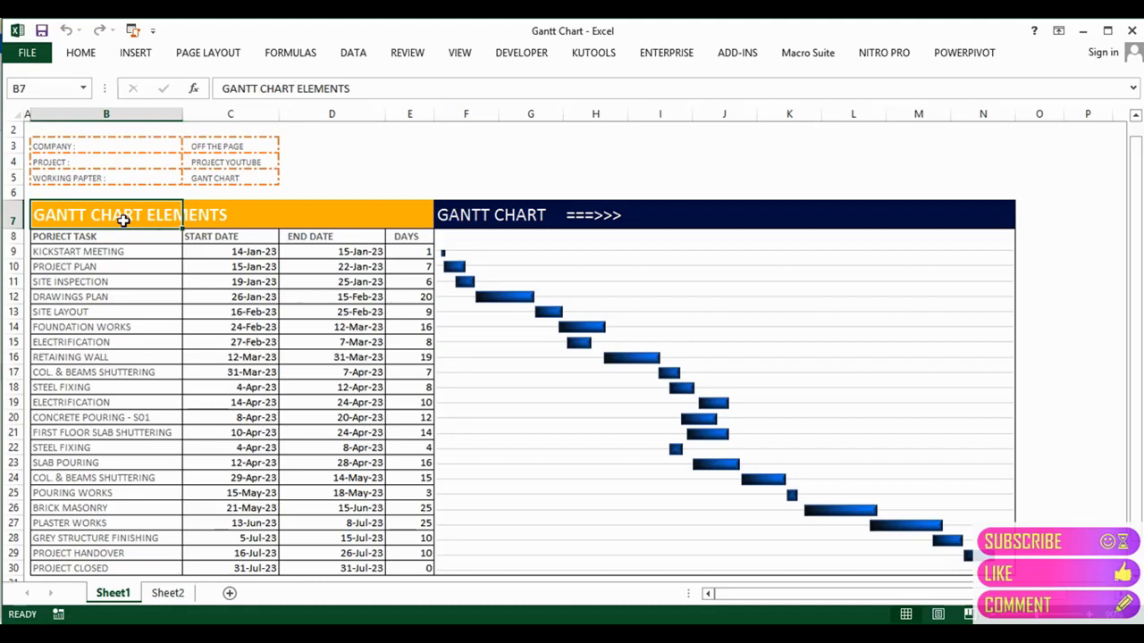
key(Up)
key(Right)
key(Down)
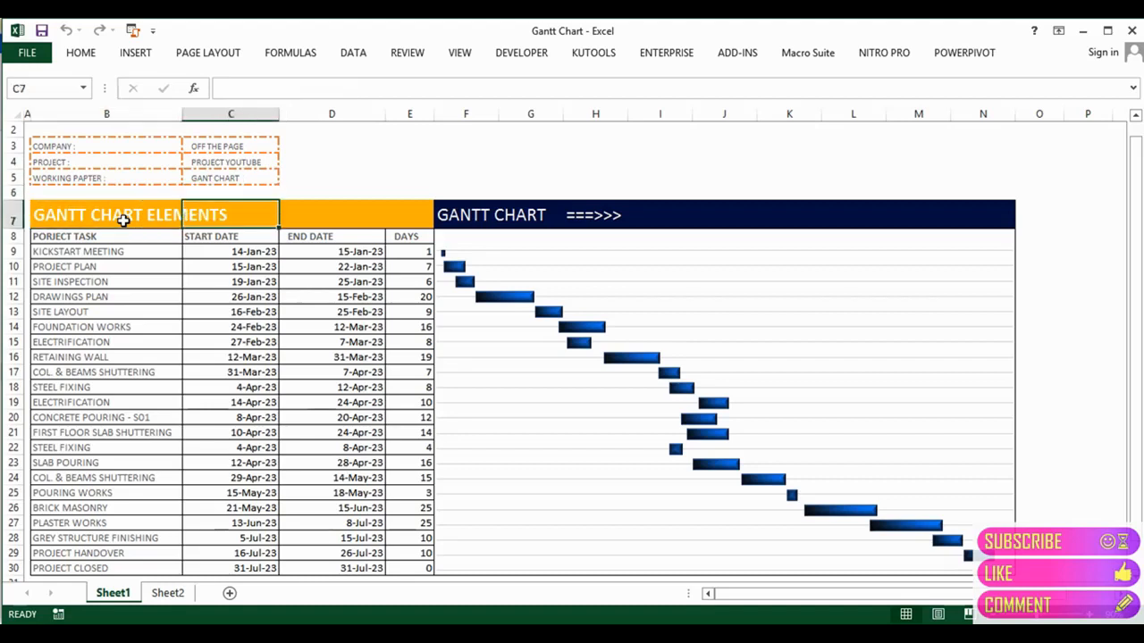
key(Left)
key(Right)
key(Right)
key(Right)
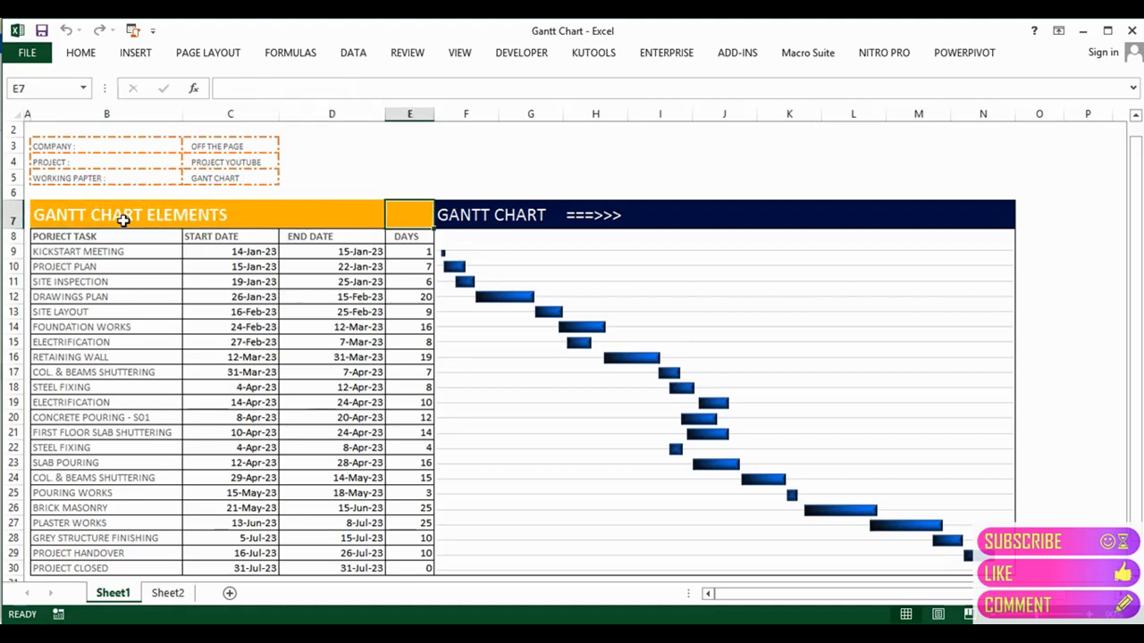
key(Left)
key(Left)
key(Left)
key(Right)
key(Right)
key(Right)
key(Right)
key(Right)
key(Right)
key(Right)
key(Right)
key(Right)
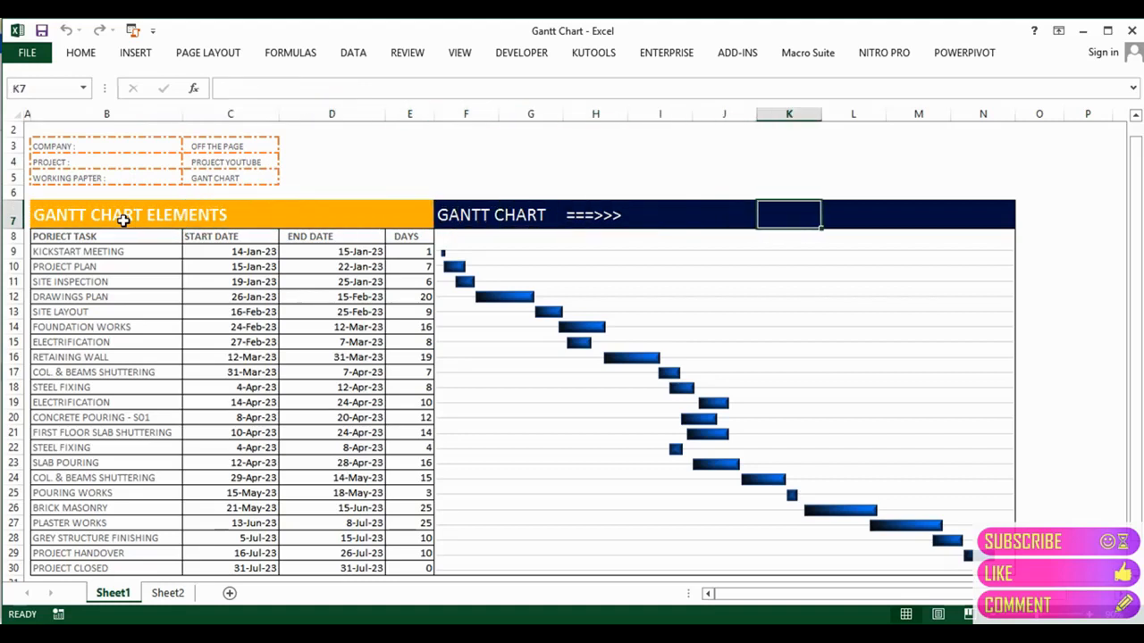
key(Right)
key(Right)
key(Right)
key(Left)
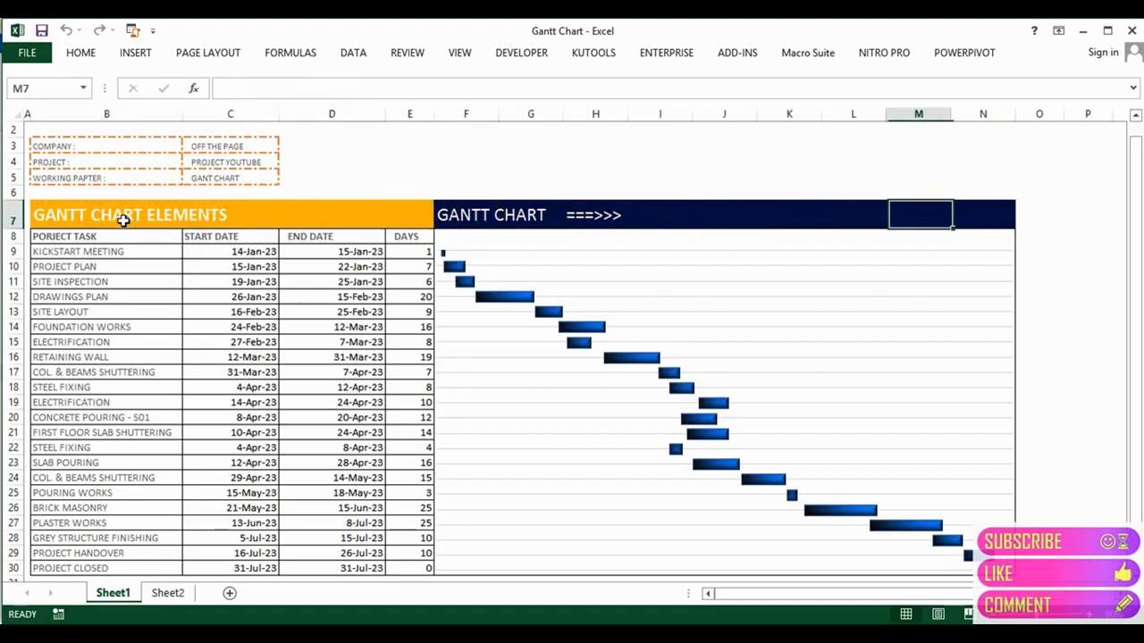
key(Left)
key(Left)
key(Left)
key(Left)
key(Left)
key(Left)
key(Left)
key(Left)
key(Down)
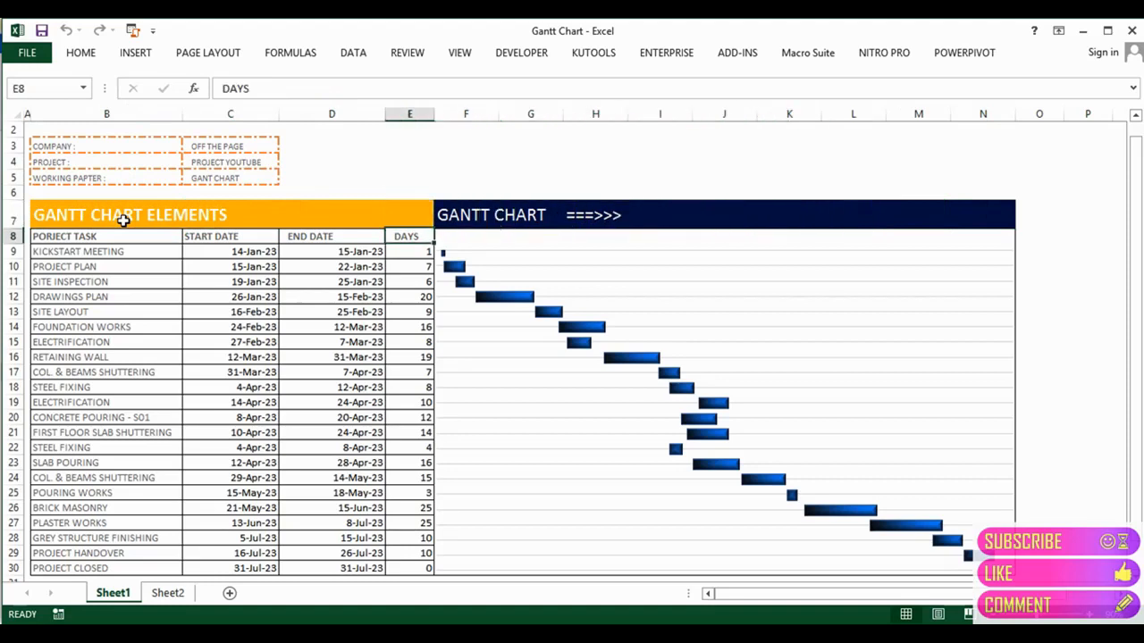
key(Left)
key(Left)
key(Left)
key(Left)
key(Right)
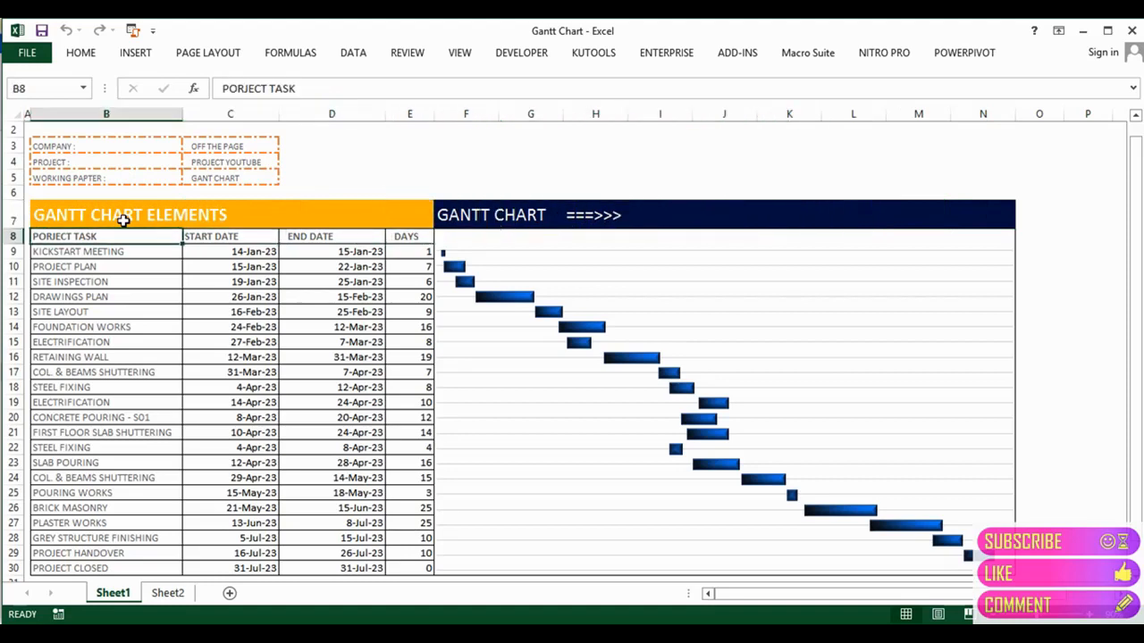
key(shift+Right)
key(shift+Right)
key(shift+Right)
Step: Copy the task table B8:E30 from Sheet1 and paste it at A5 on Sheet2
key(shift+Down)
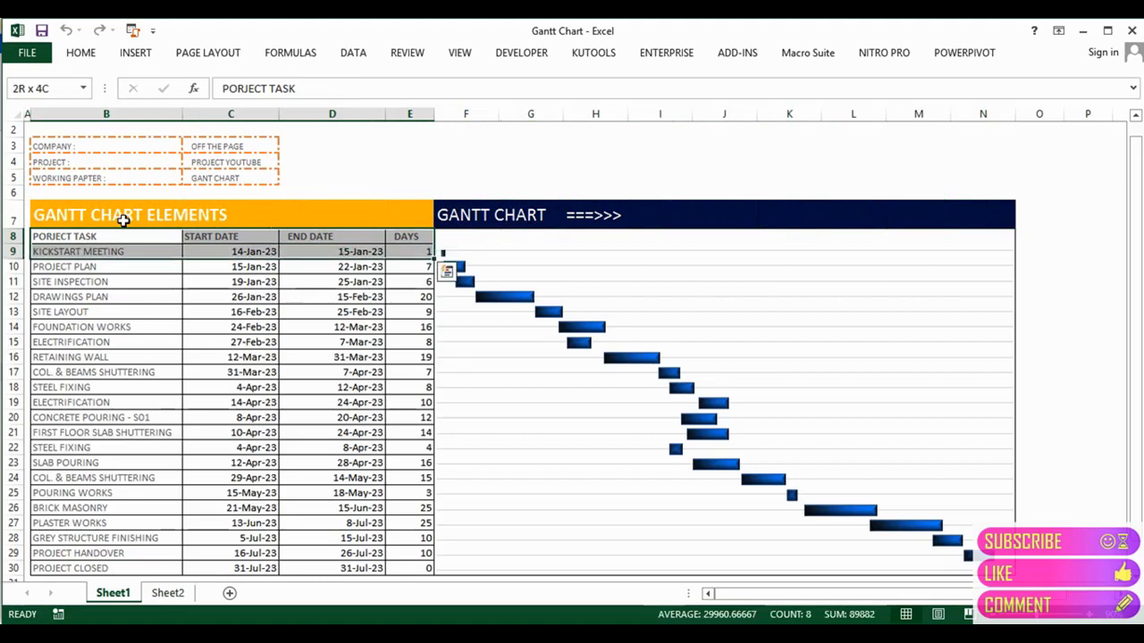
key(shift+Down)
key(shift+Down)
key(shift+Down)
key(shift+Down)
key(shift+Down)
key(shift+Down)
key(shift+Down)
key(shift+Down)
key(shift+Down)
key(shift+Down)
key(shift+Down)
key(shift+Down)
key(shift+Down)
key(shift+Down)
key(shift+Down)
key(shift+Down)
key(shift+Down)
key(shift+Down)
key(shift+Down)
key(shift+Down)
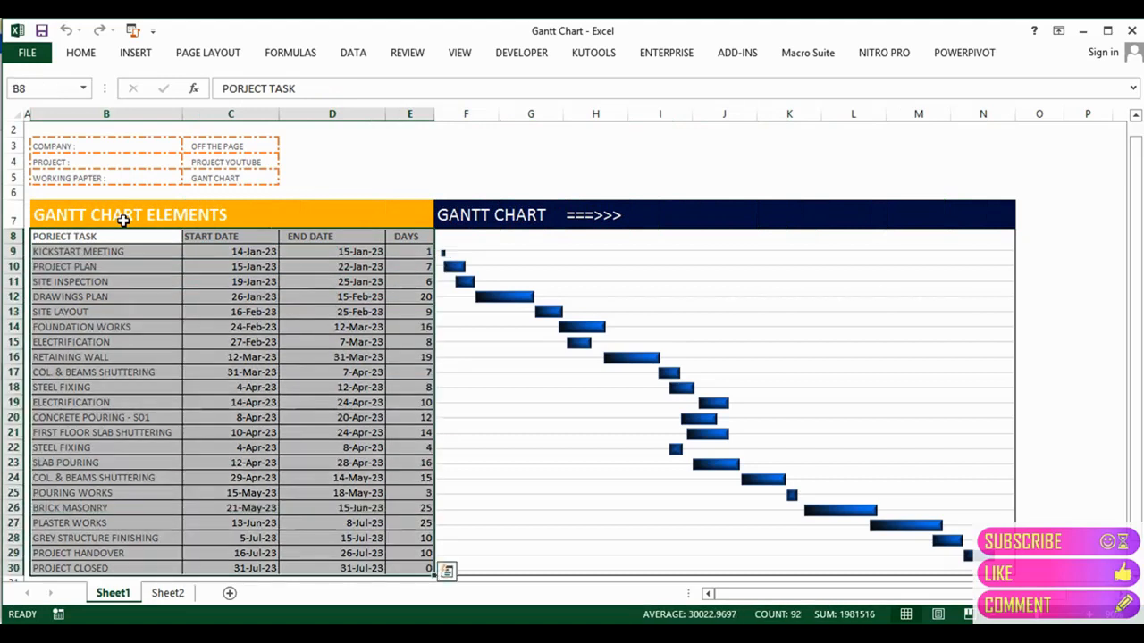
key(ctrl+c)
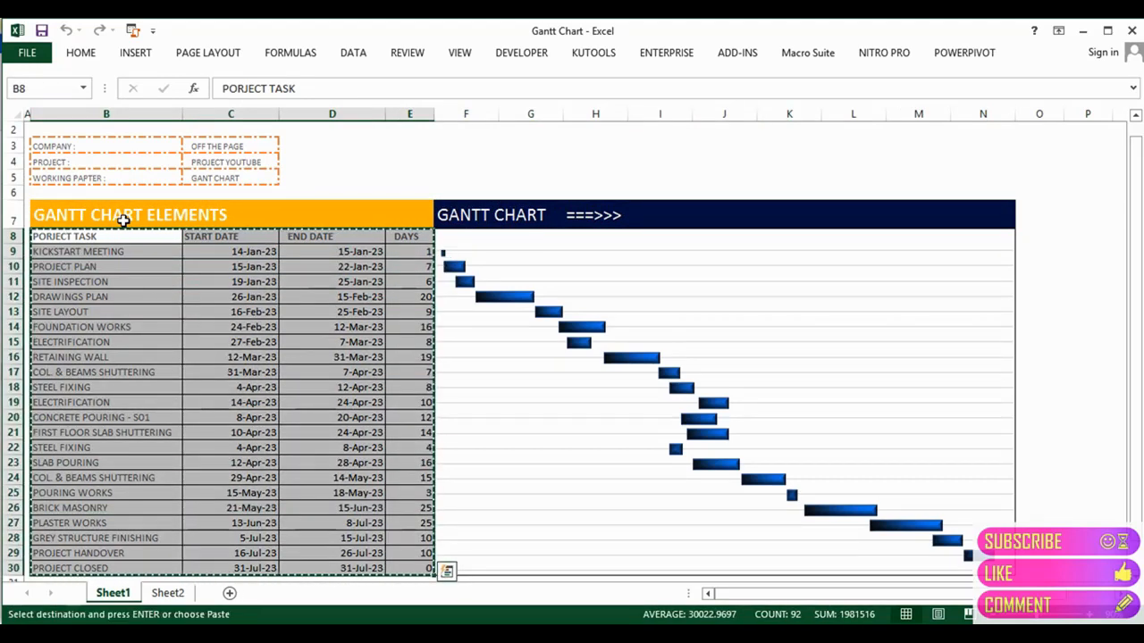
click(167, 592)
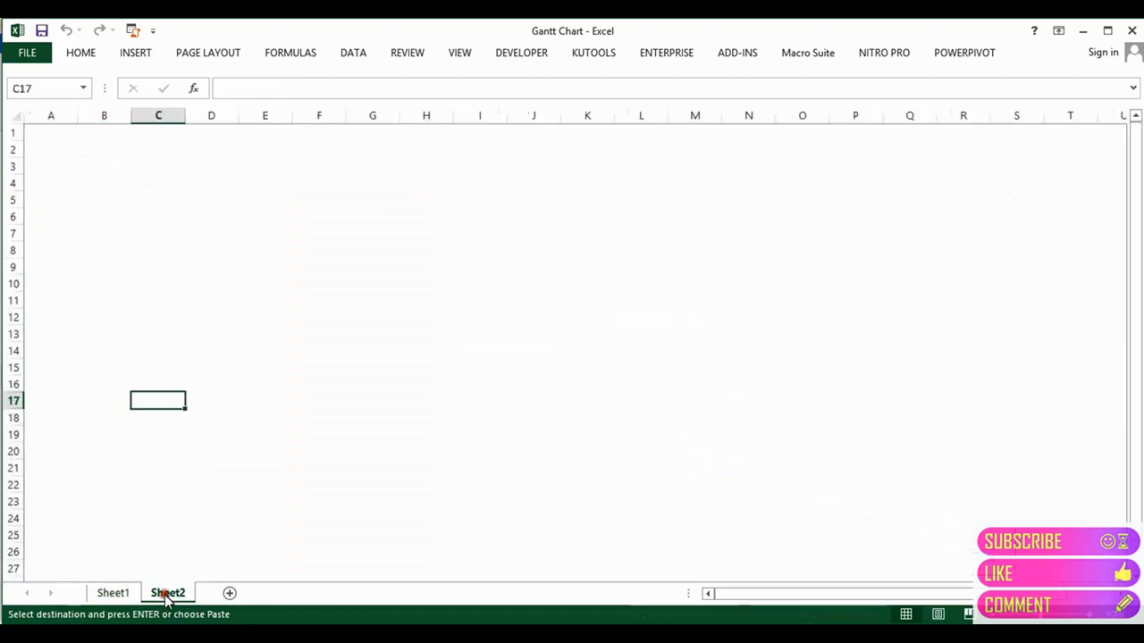
click(60, 205)
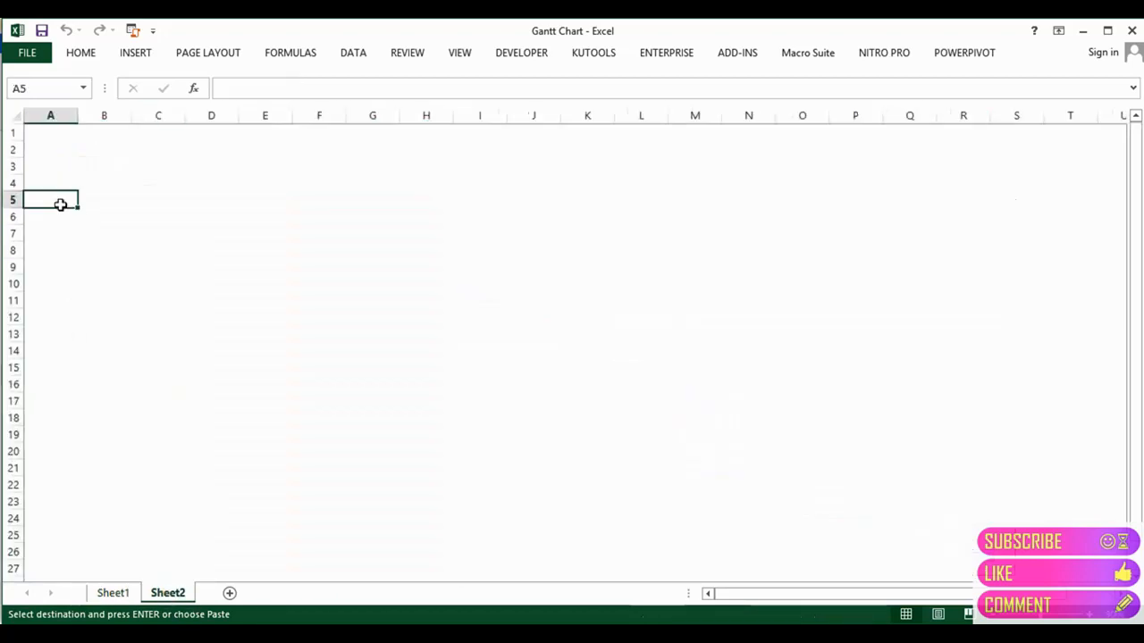
key(ctrl+v)
Step: AutoFit columns A, B and C so task names and dates display fully
drag(76, 115, 76, 115)
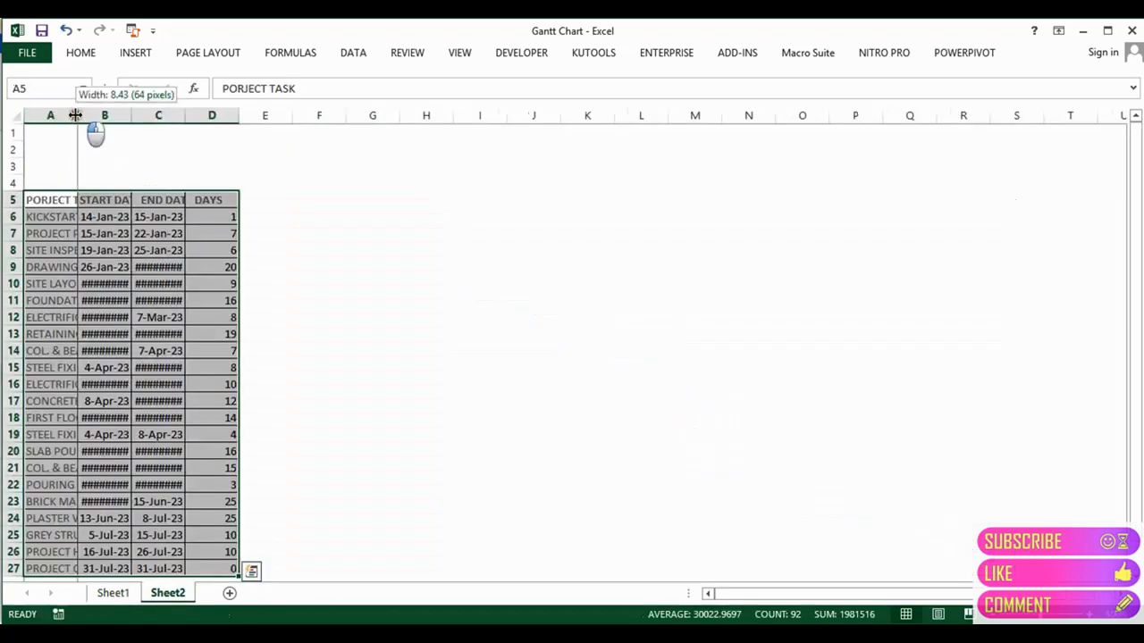
double_click(76, 115)
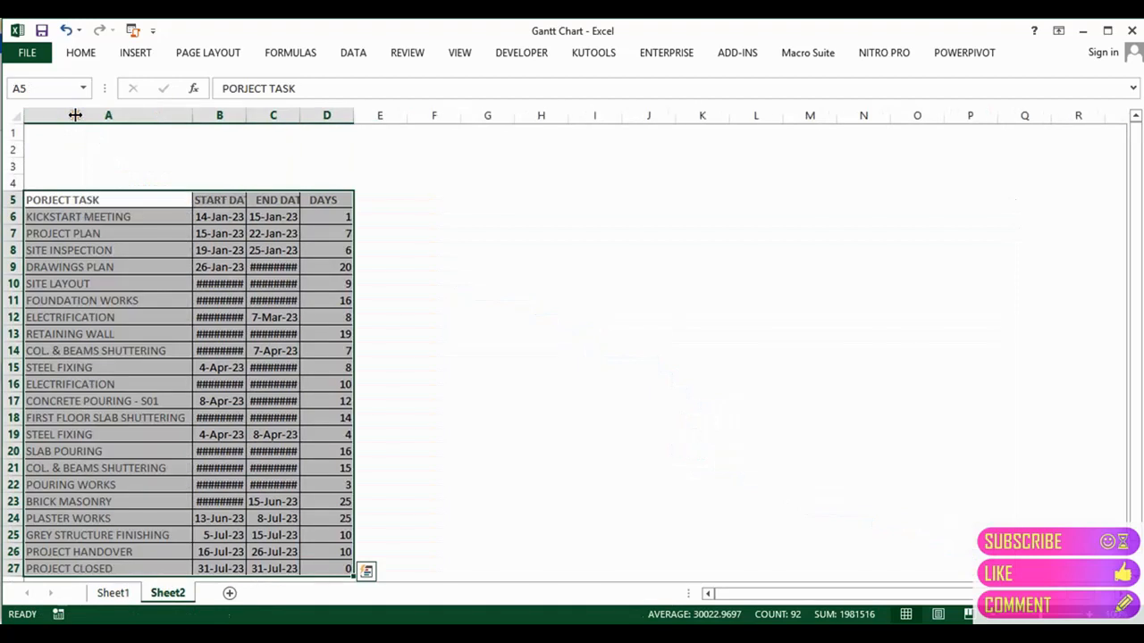
double_click(249, 115)
double_click(315, 115)
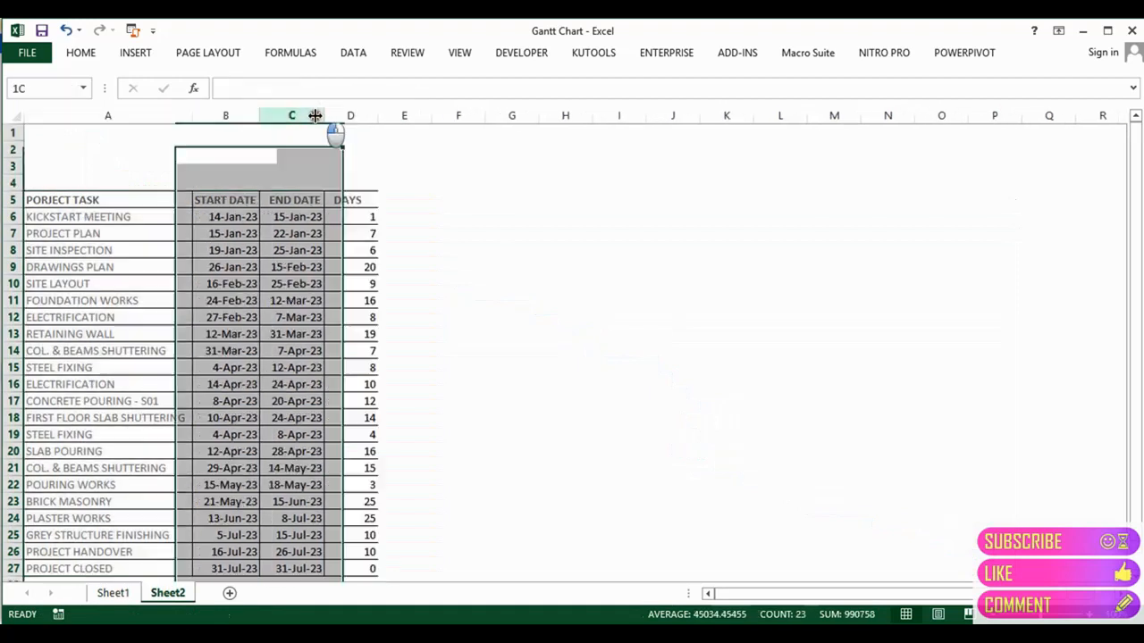
Step: Fit column D and enter the formula =C6-B6 in D6
double_click(376, 116)
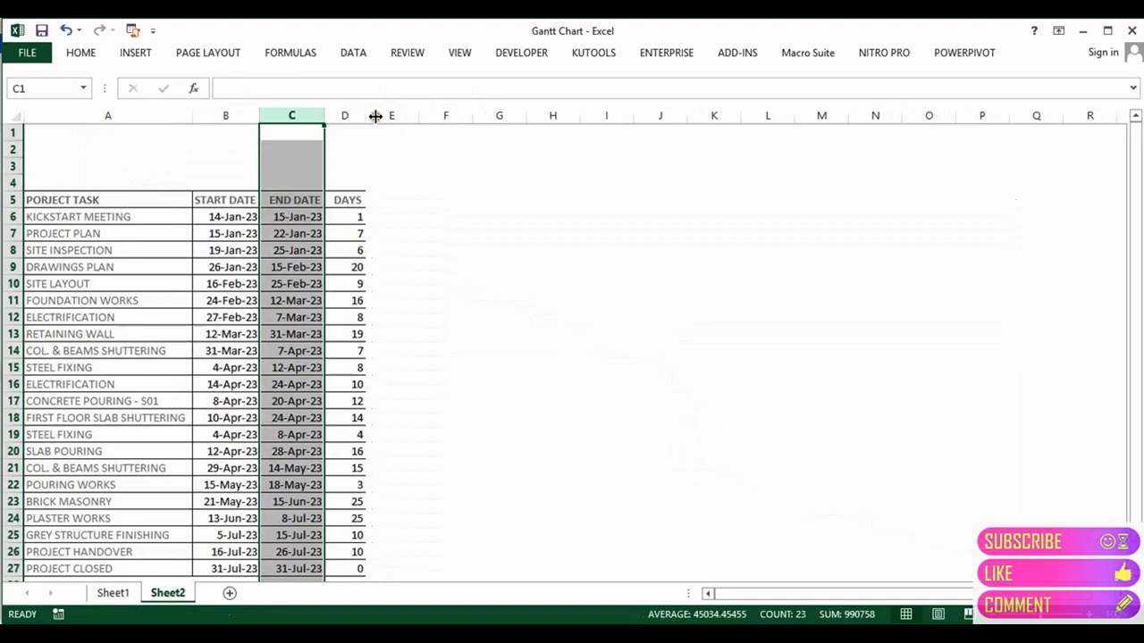
click(355, 215)
key(Down)
key(Down)
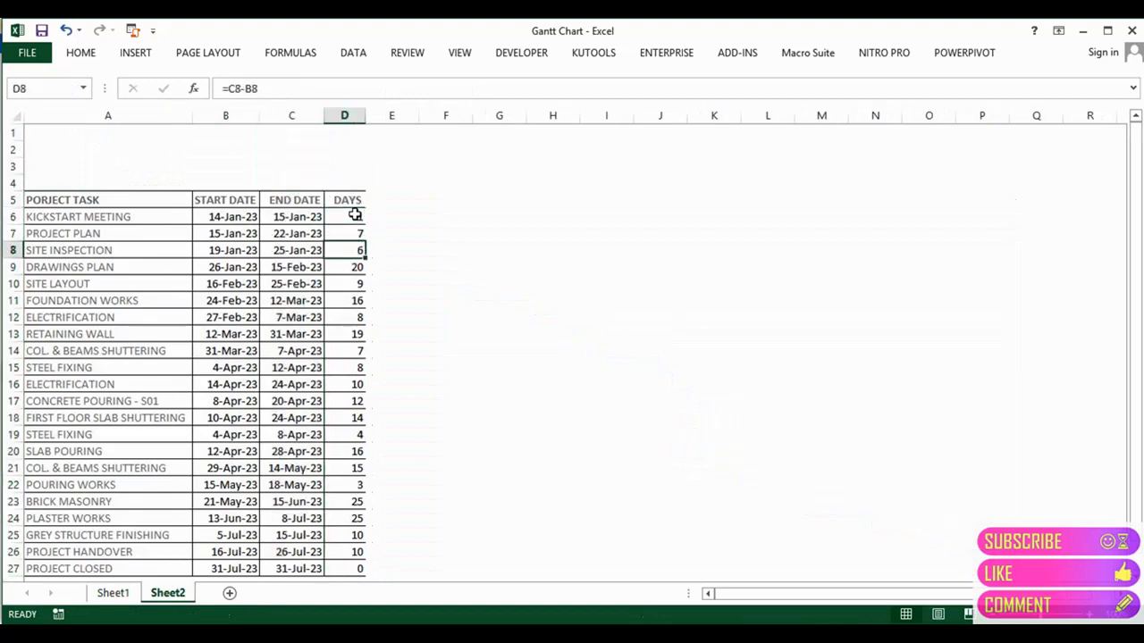
key(Down)
key(Up)
key(Up)
key(Up)
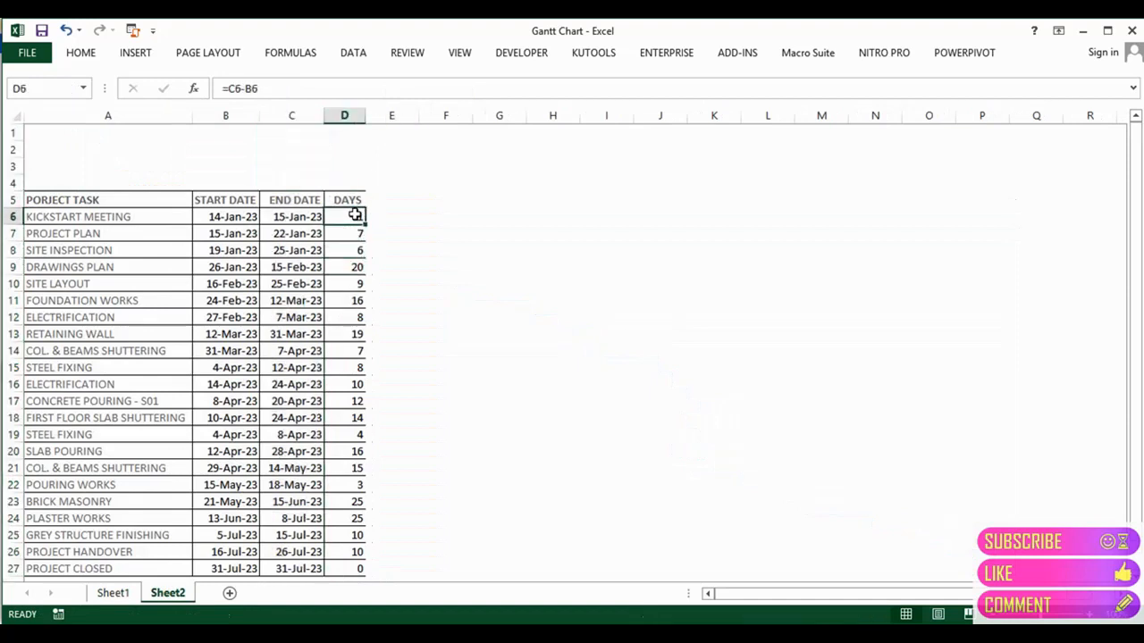
text(=)
key(Left)
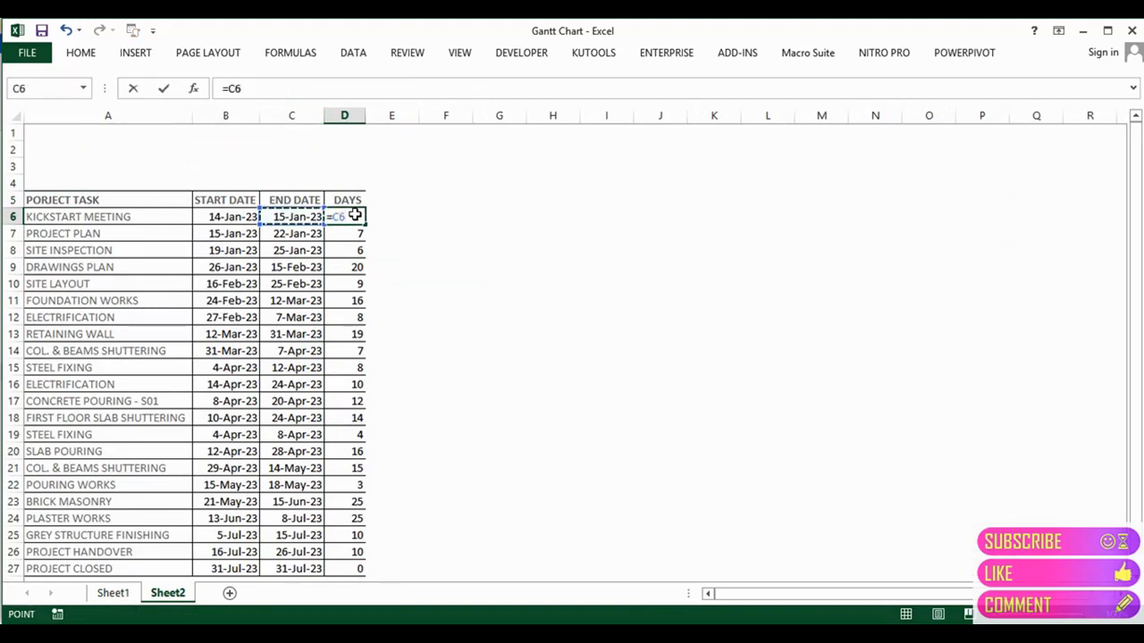
text(-)
key(Left)
key(Left)
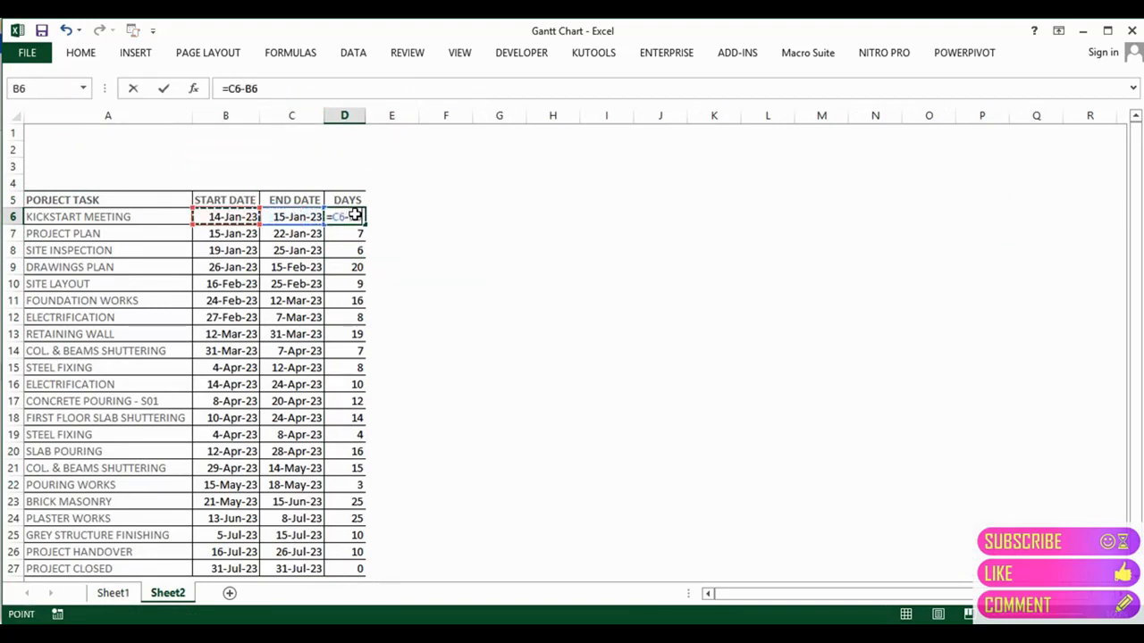
key(Return)
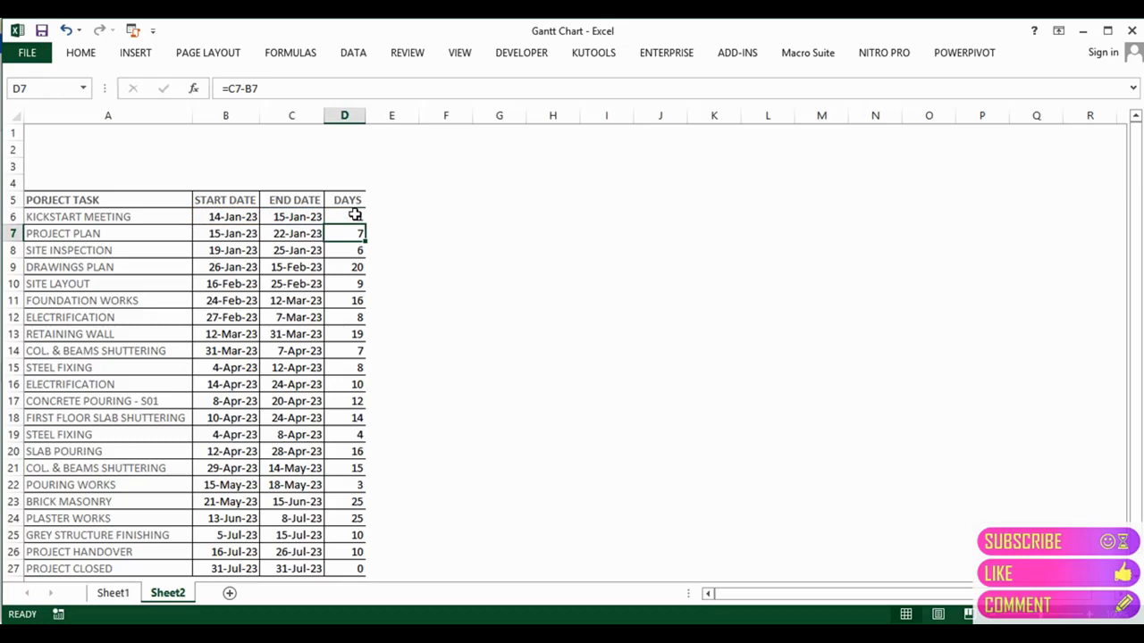
Step: Clear the old values in D7:D27 and copy the D6 formula down through D27
key(ctrl+shift+Down)
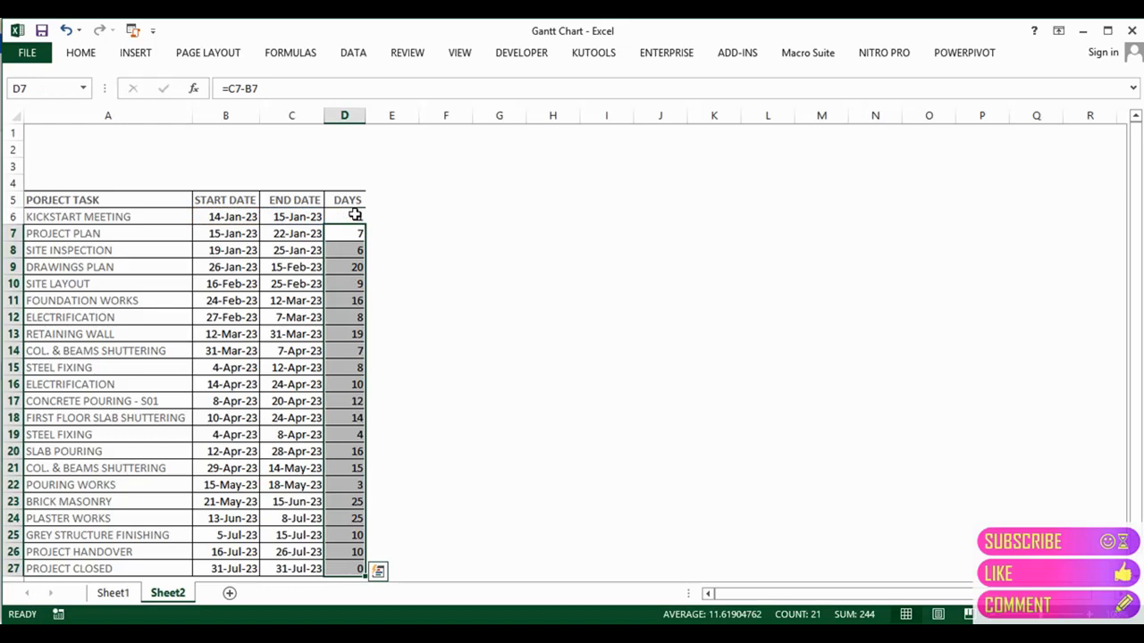
key(Delete)
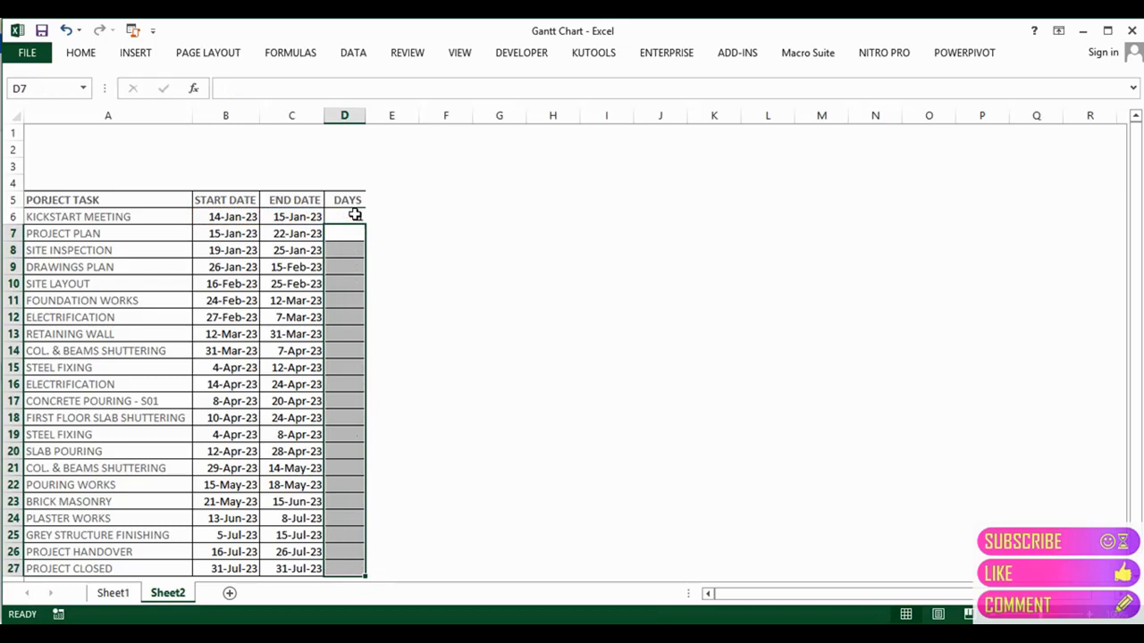
click(354, 215)
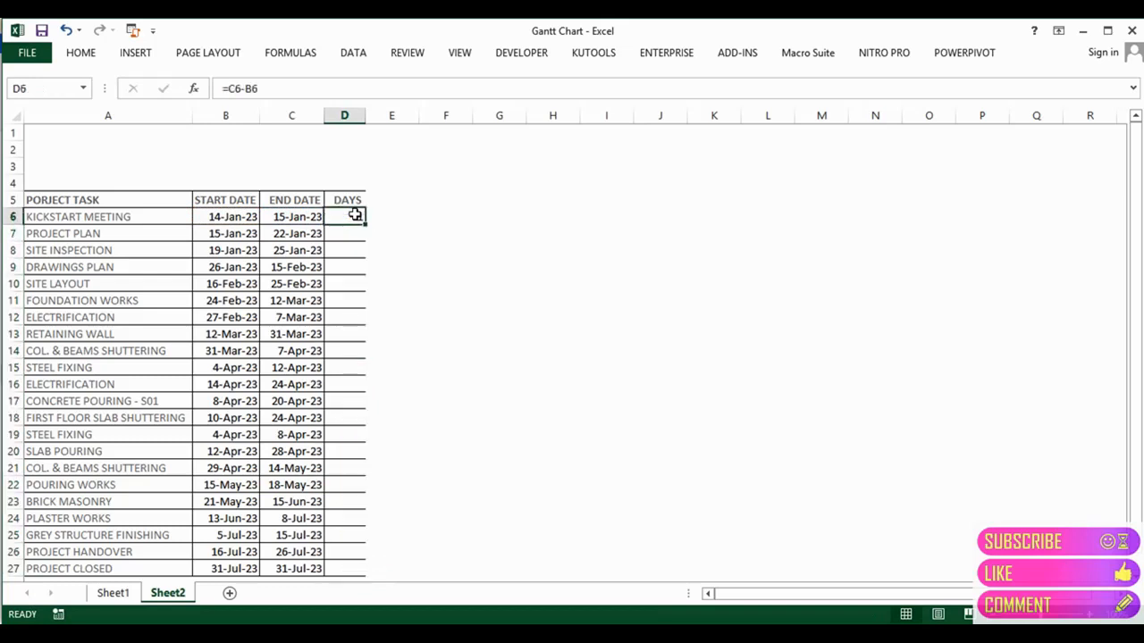
key(ctrl+shift+Down)
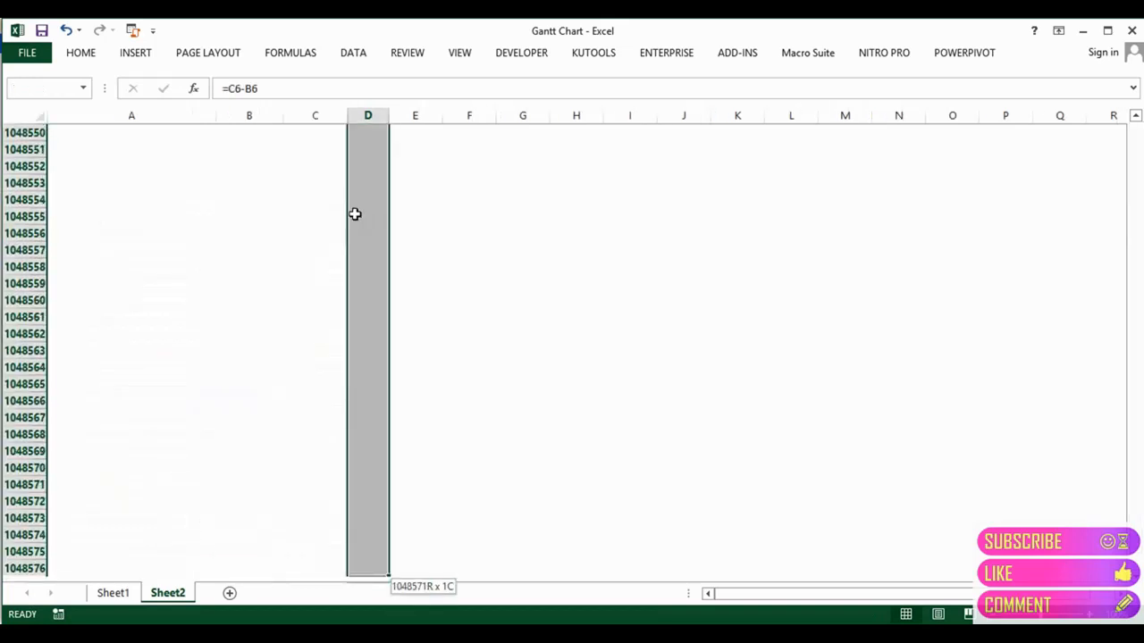
key(shift+Up)
key(ctrl+shift+Up)
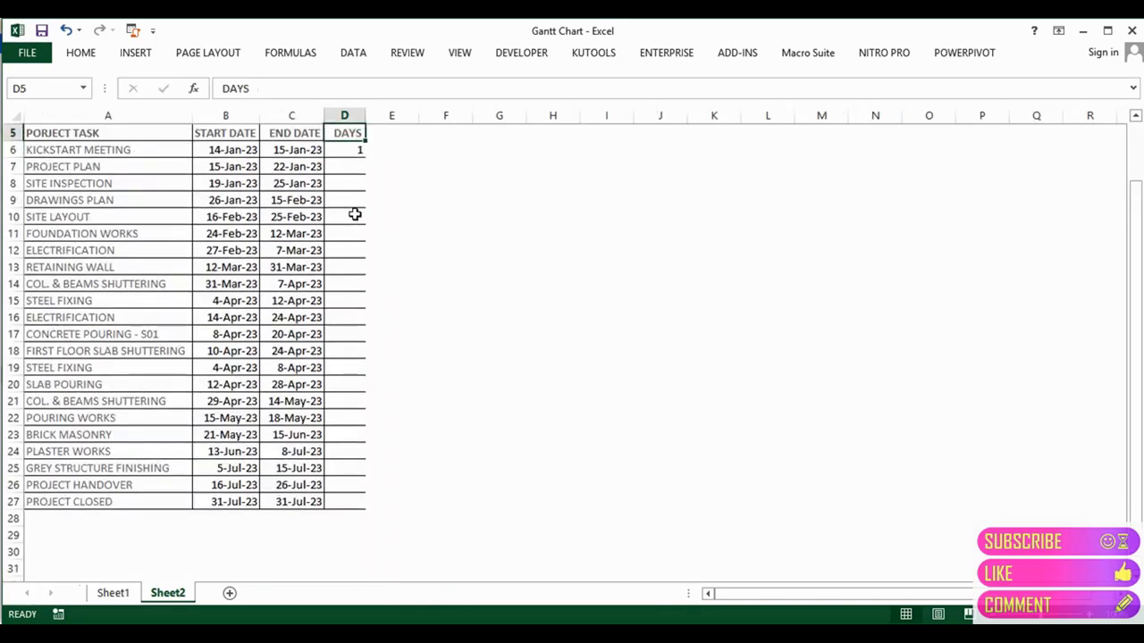
key(ctrl+c)
key(Down)
key(Left)
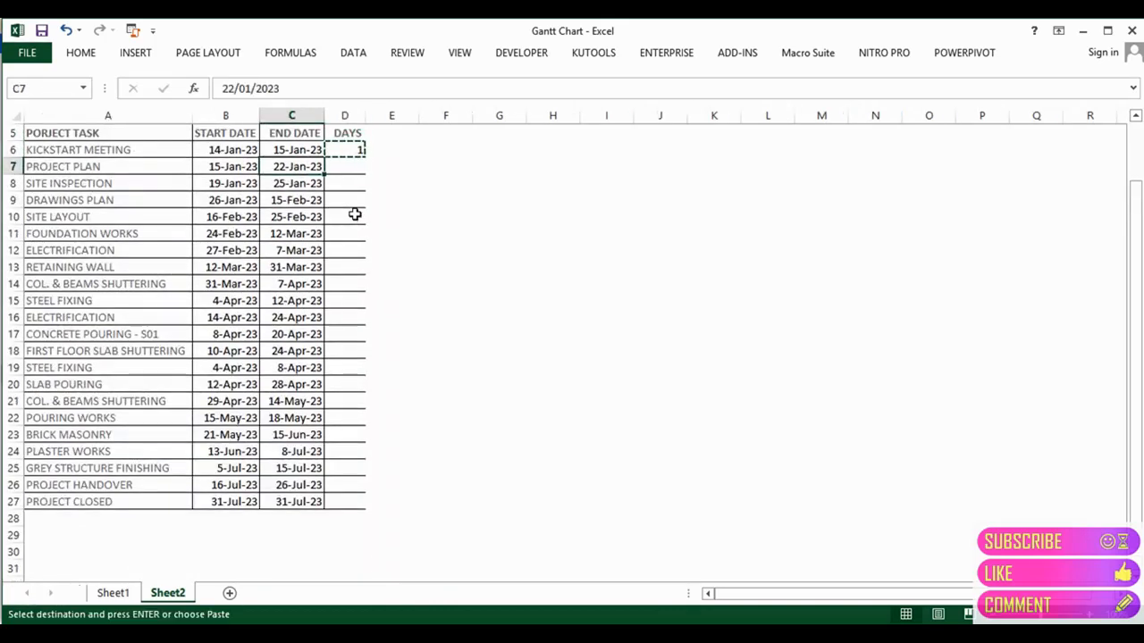
key(ctrl+Down)
key(Right)
key(ctrl+shift+Up)
key(Return)
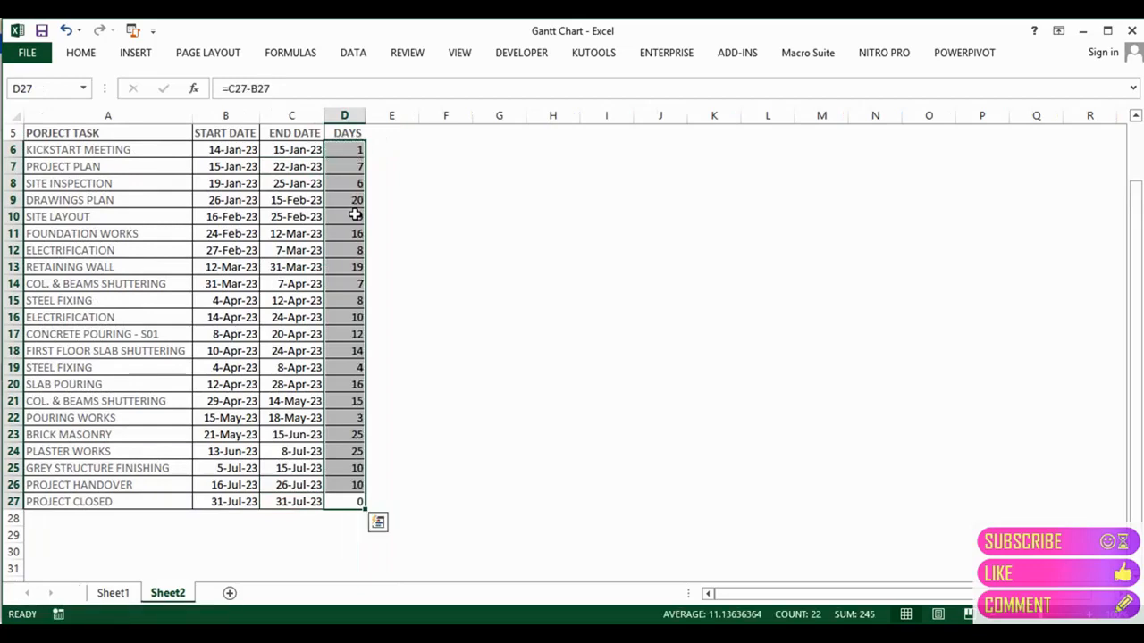
Step: Move back up to the top of the DAYS column
key(ctrl+Up)
key(Down)
key(Up)
key(Up)
key(Up)
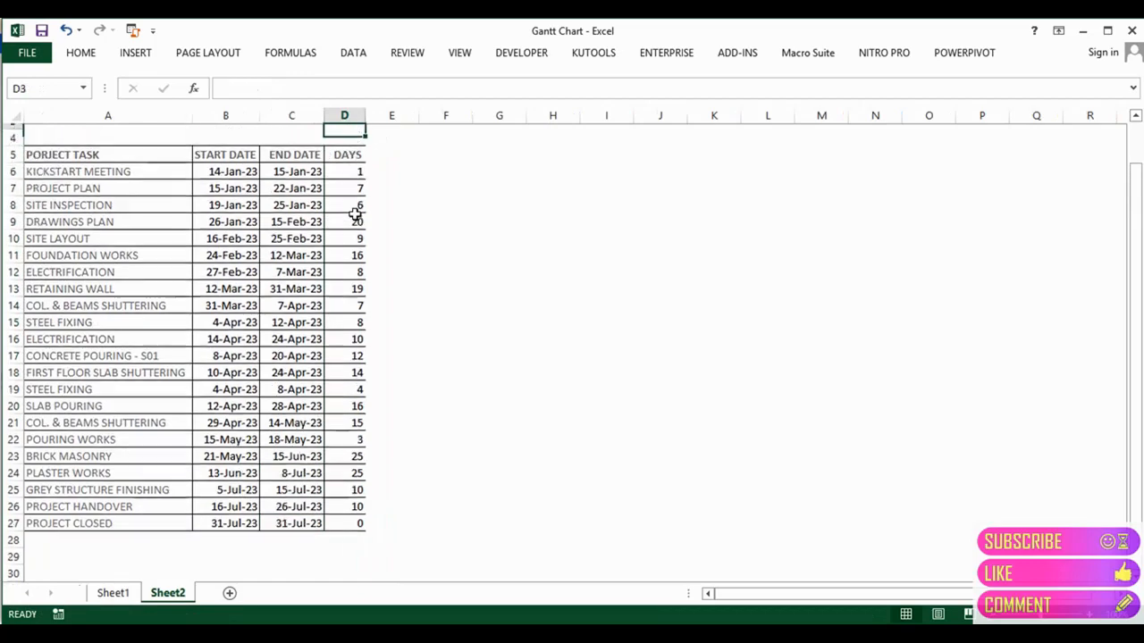
key(Up)
key(Up)
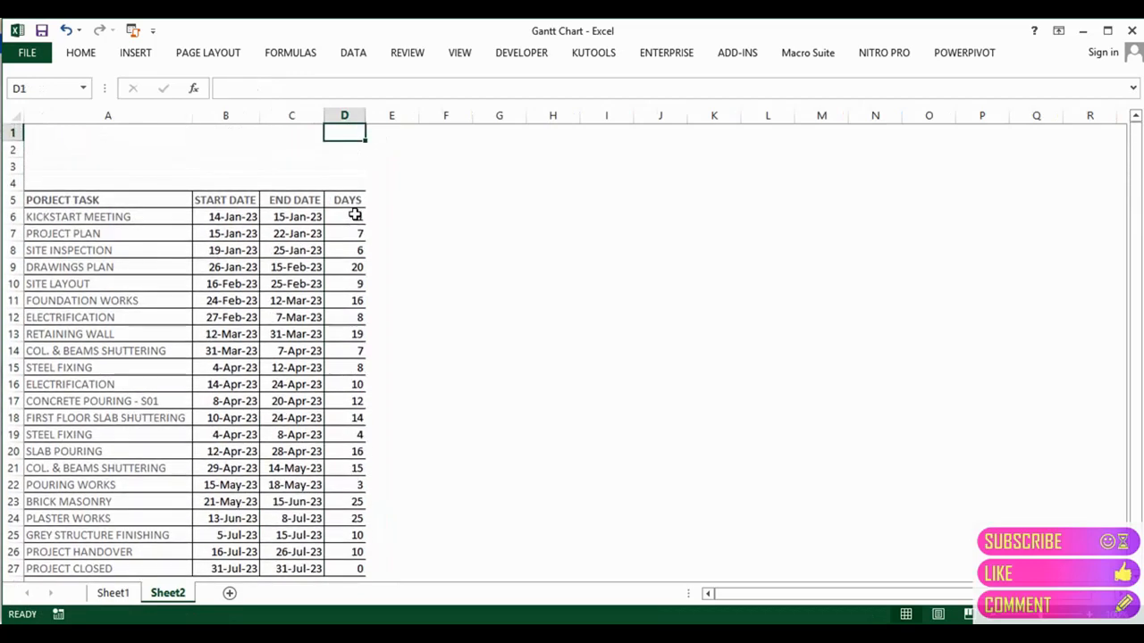
Step: Insert an empty 2-D Stacked Bar chart beside the task table
click(134, 54)
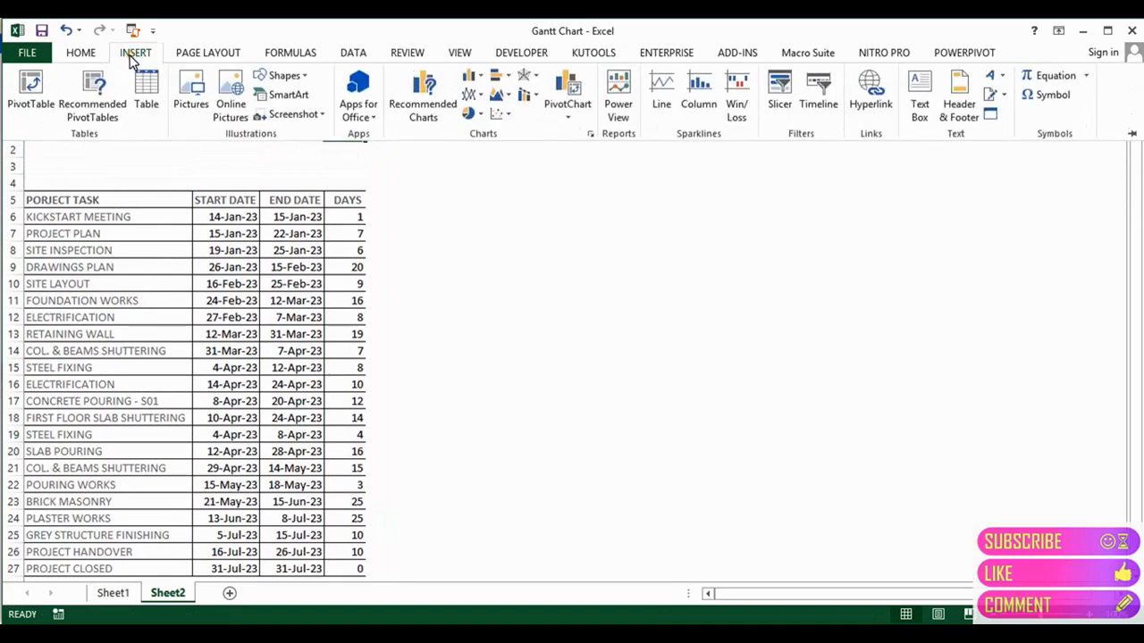
click(498, 76)
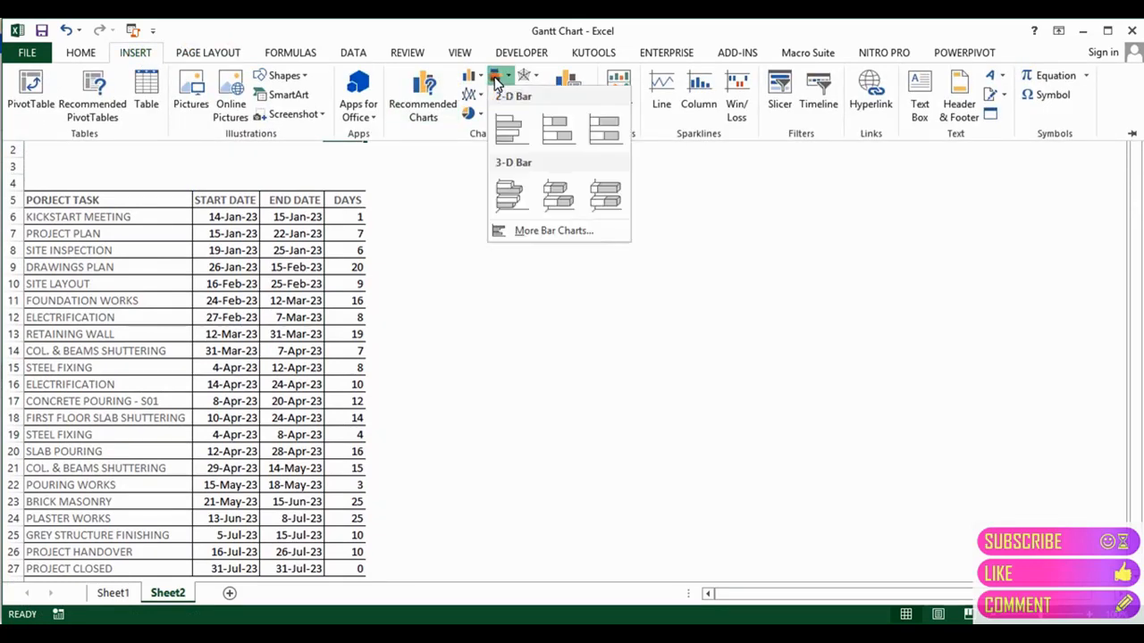
click(556, 130)
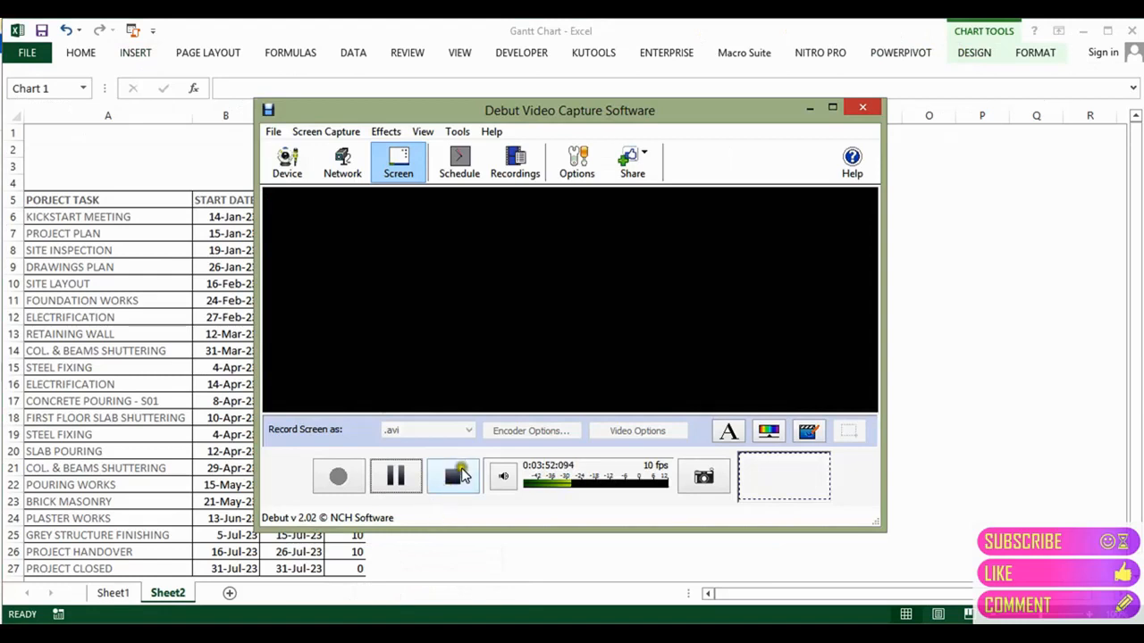
click(454, 475)
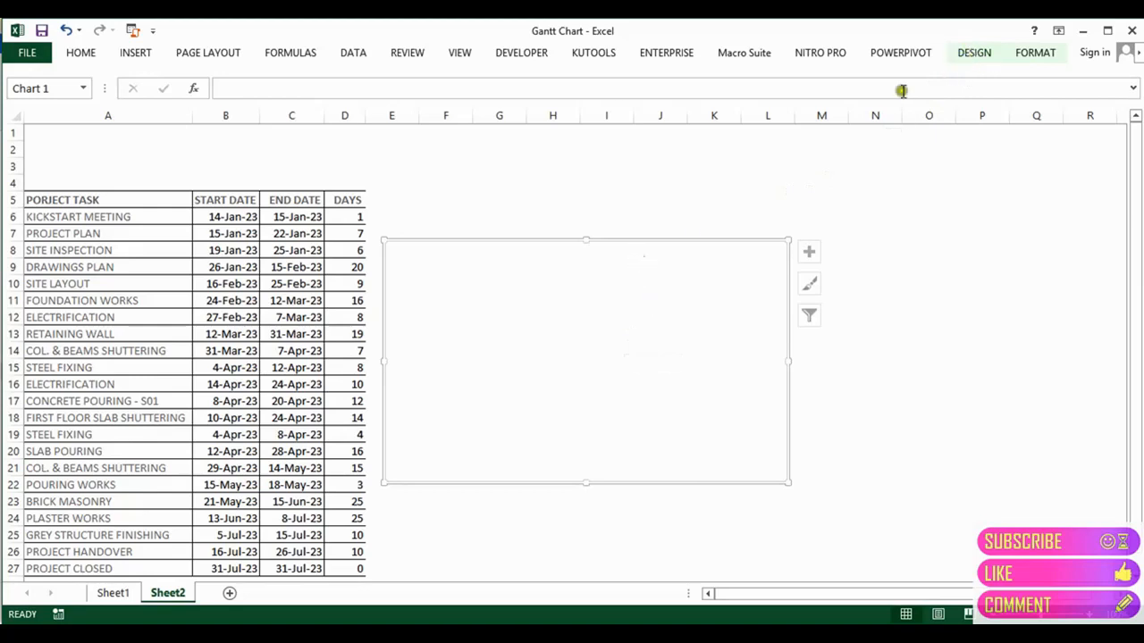
Step: Select the blank stacked bar chart
click(965, 53)
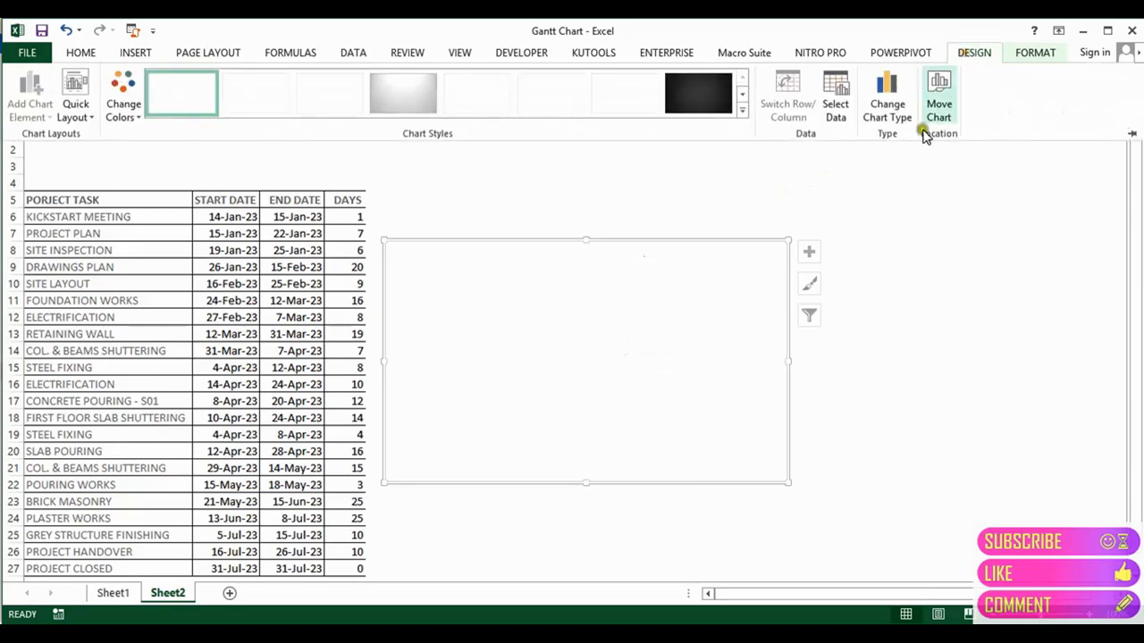
click(854, 242)
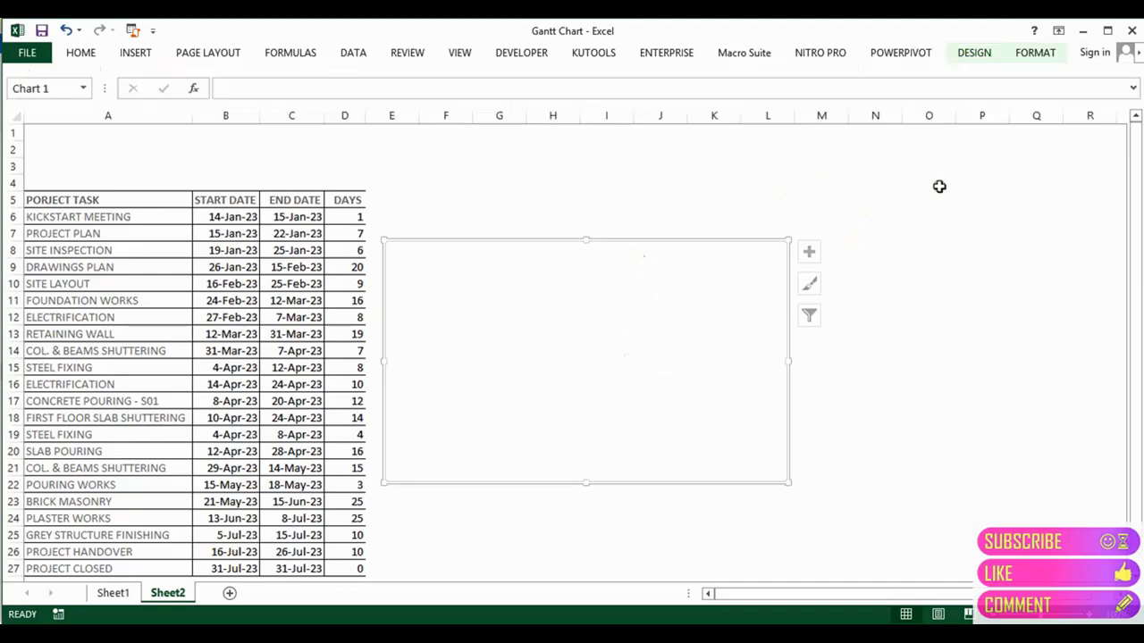
click(872, 201)
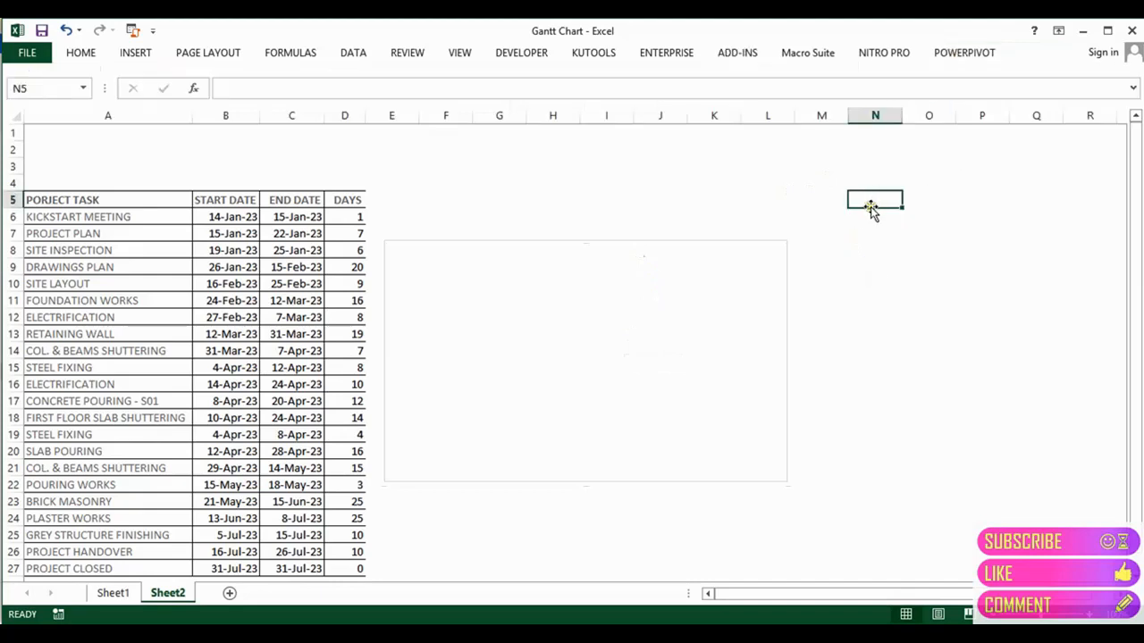
click(657, 294)
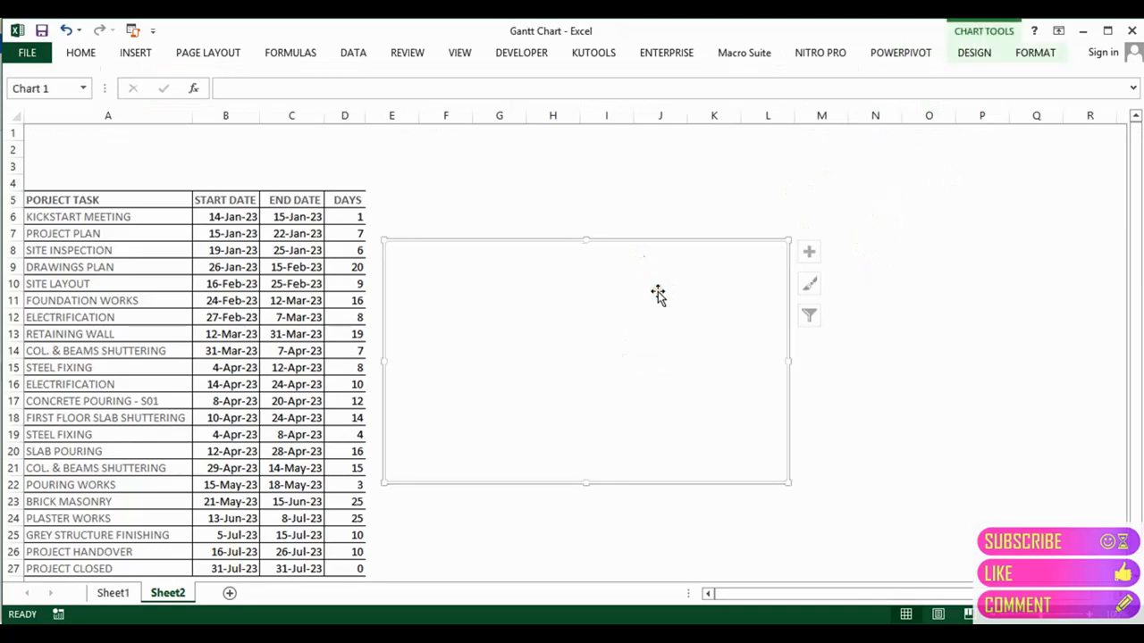
Step: Add a chart series named start with values Sheet2!$B$6:$B$27
click(977, 53)
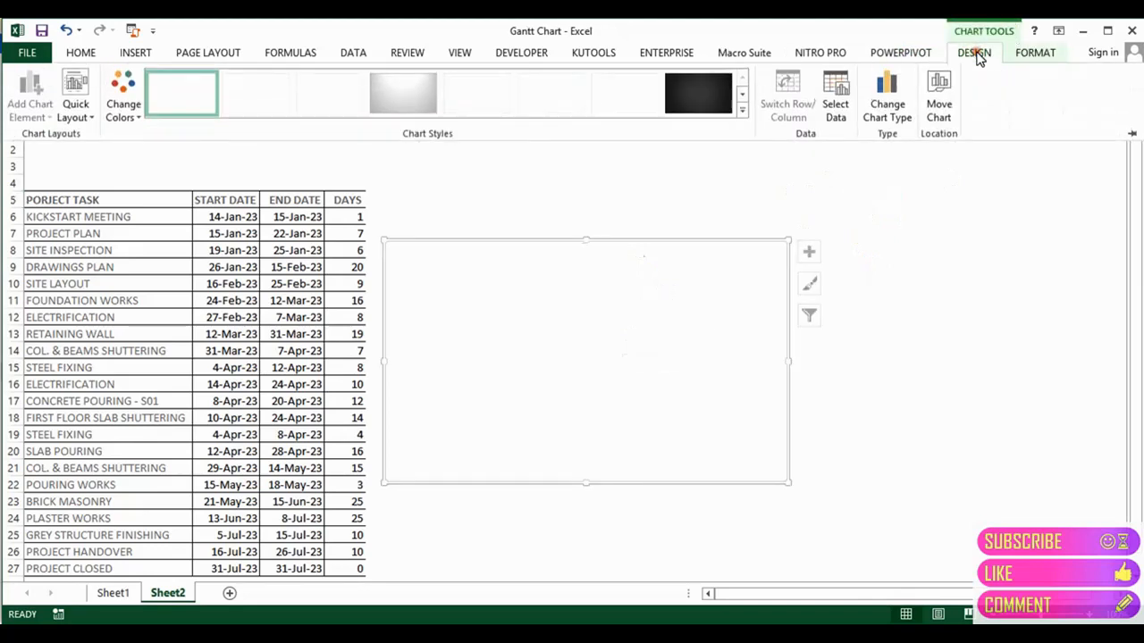
click(836, 102)
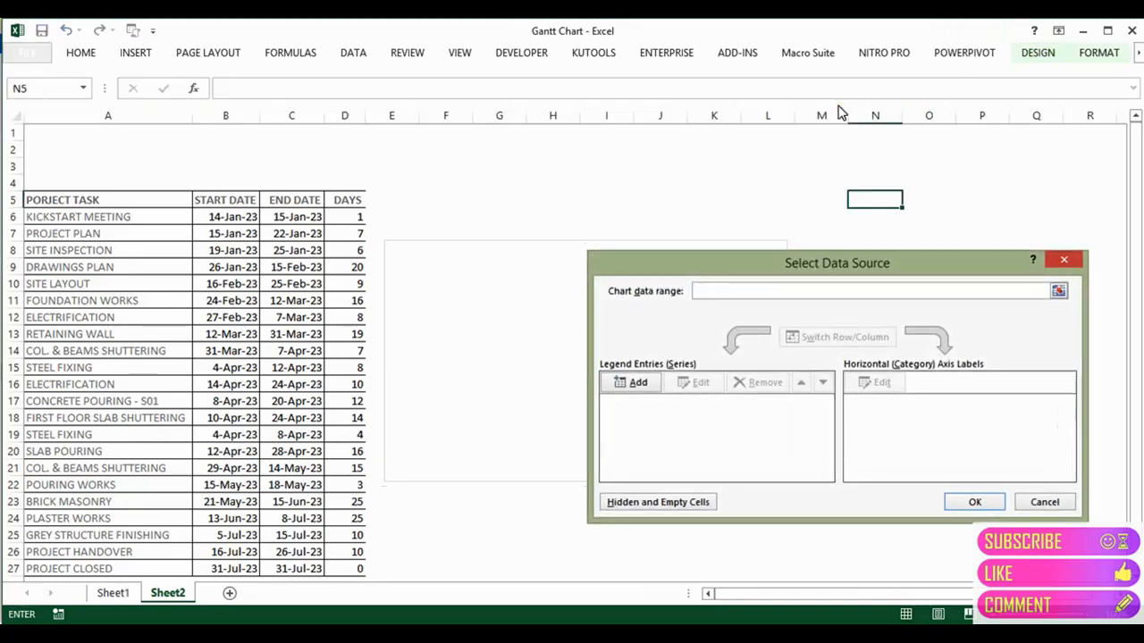
click(635, 391)
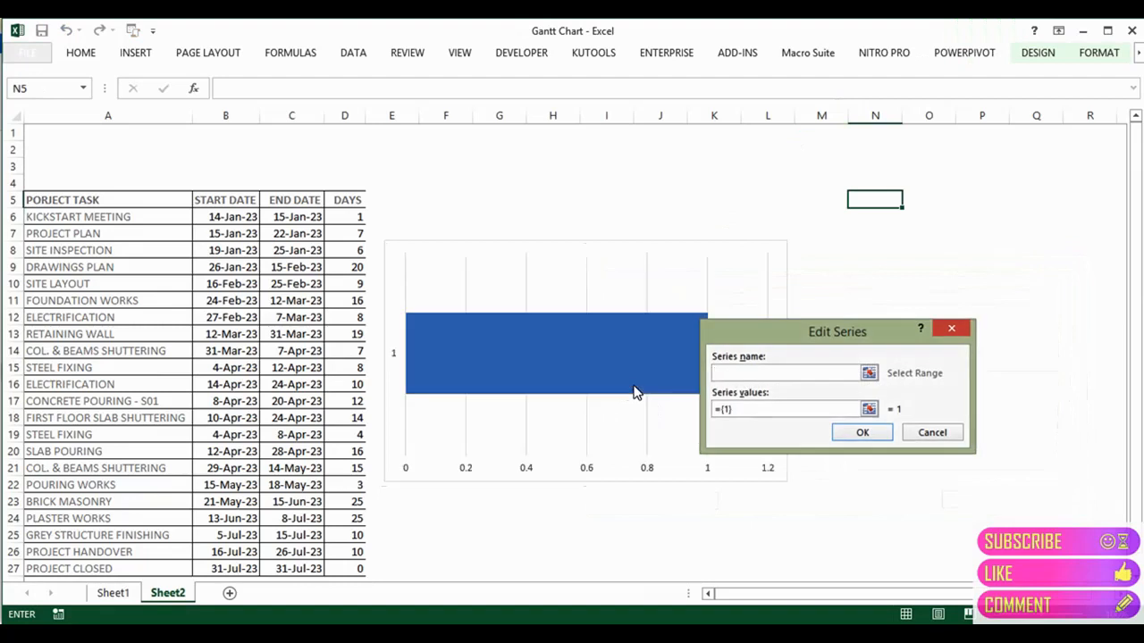
click(731, 380)
click(739, 411)
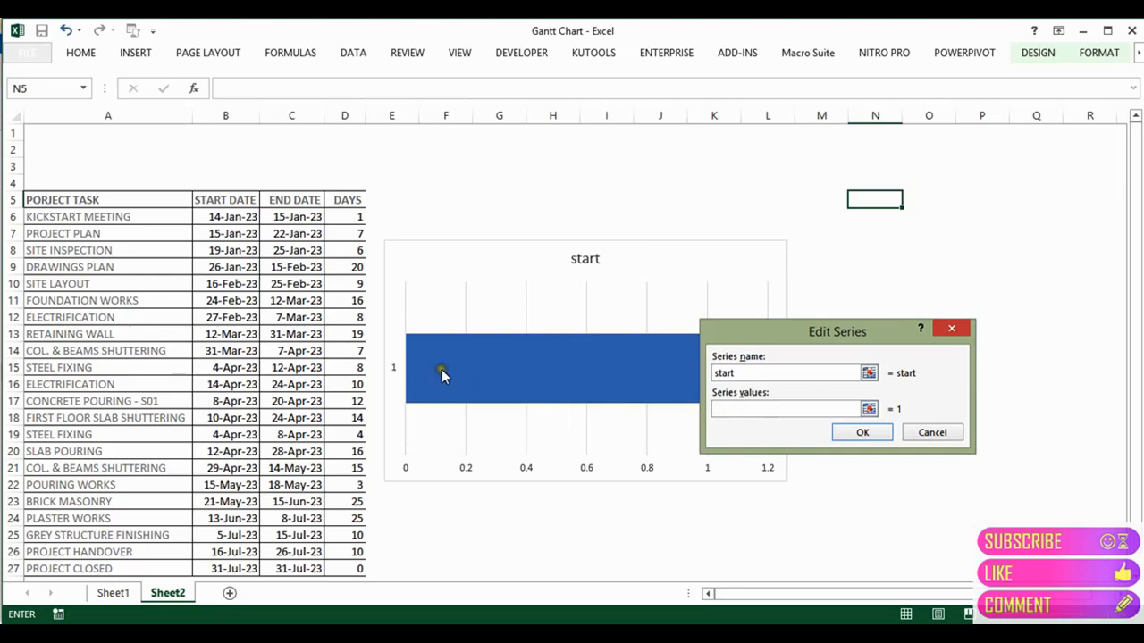
click(239, 217)
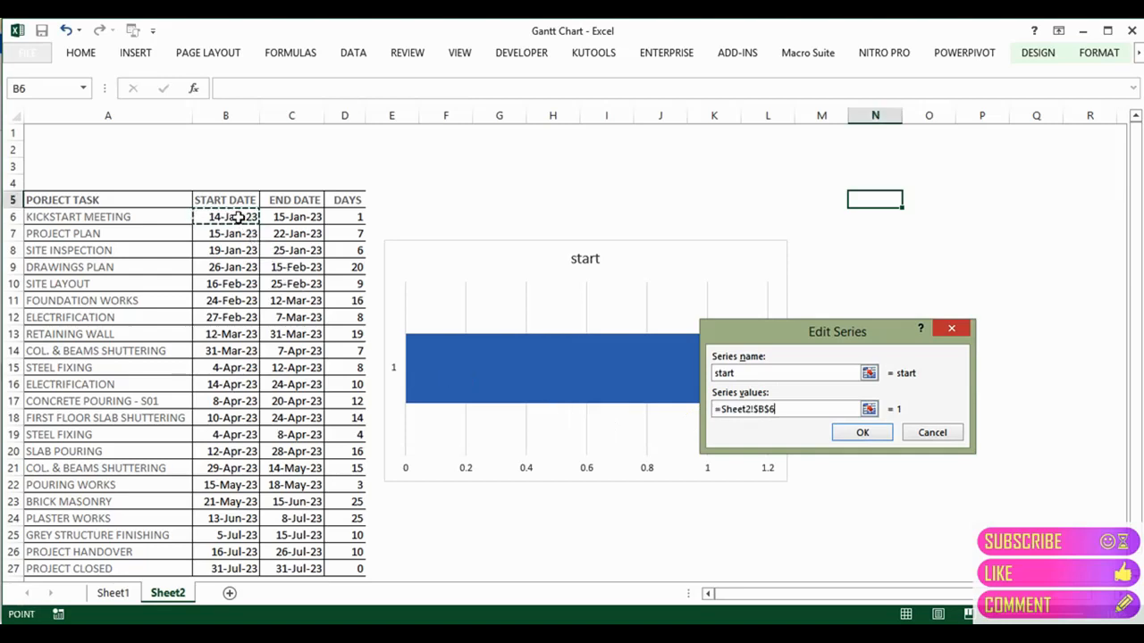
key(ctrl+shift+Down)
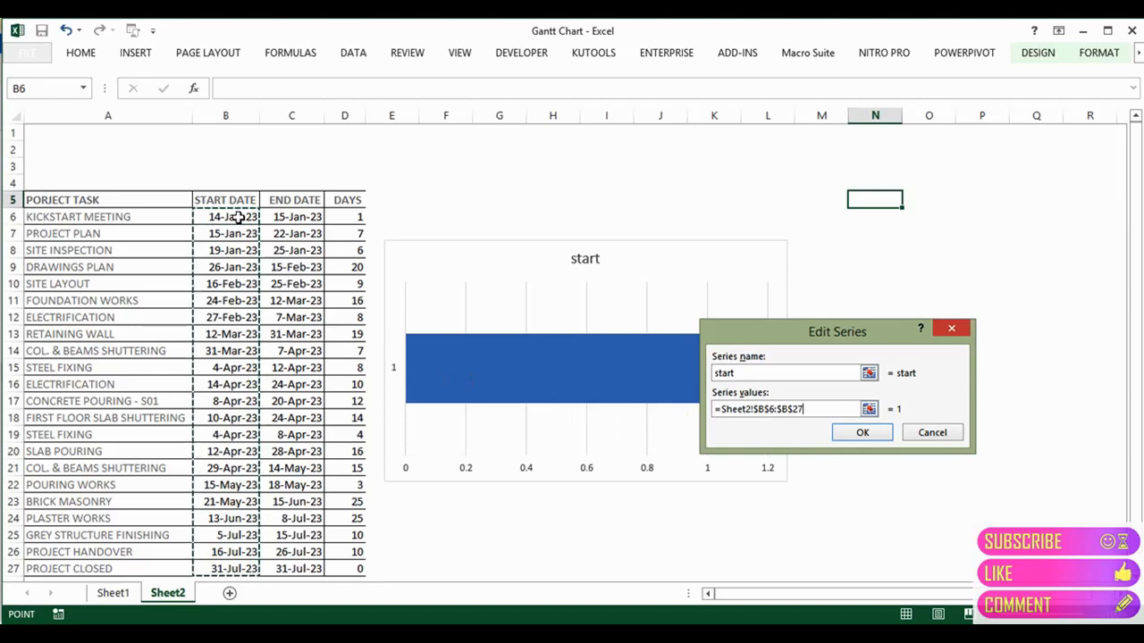
key(Return)
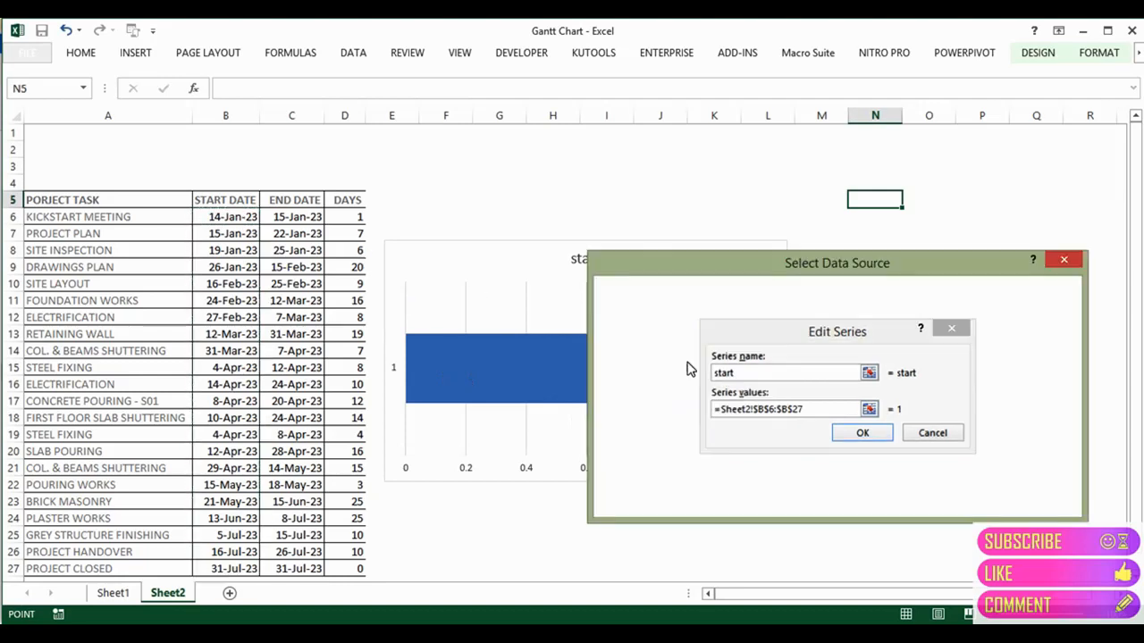
drag(769, 259, 761, 196)
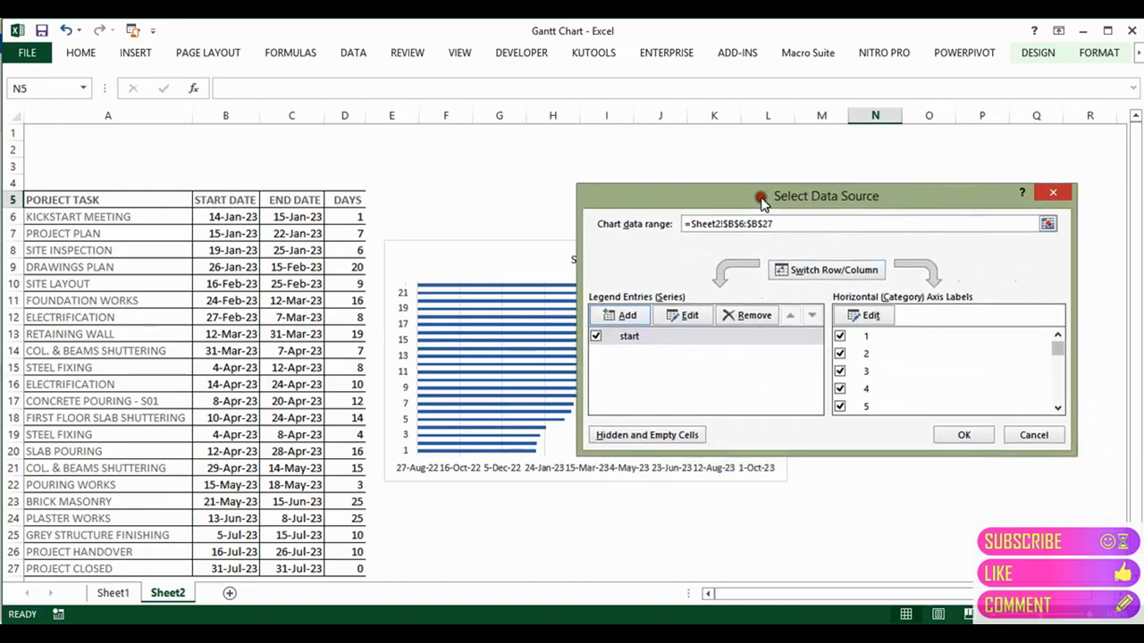
Step: Set the chart's horizontal axis labels to the task names in Sheet2!$A$6:$A$27
click(864, 321)
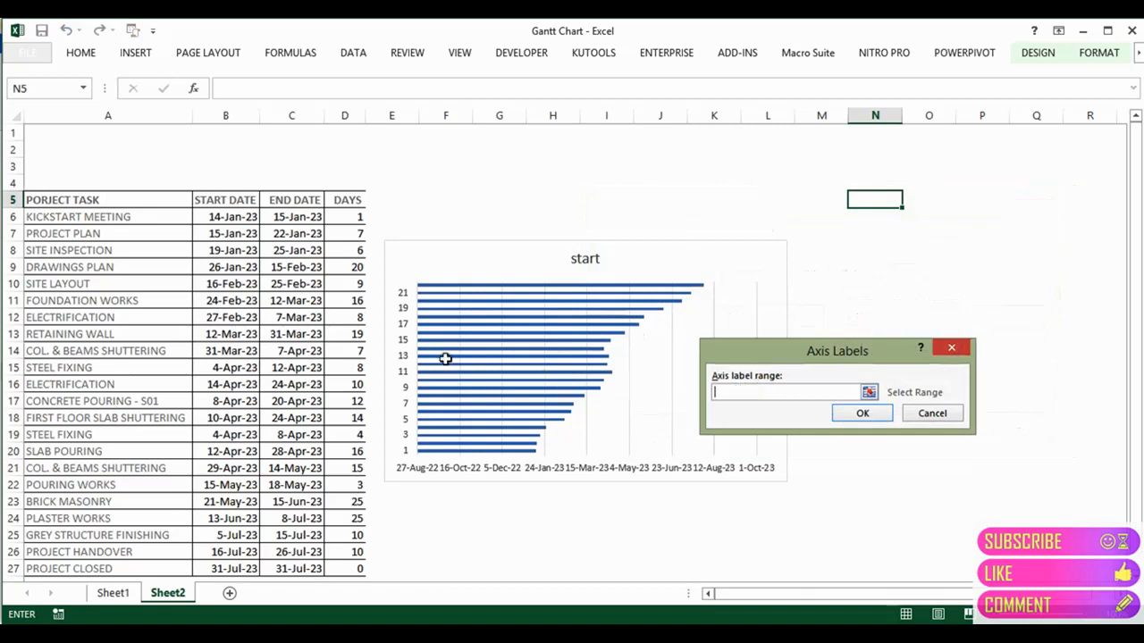
click(115, 216)
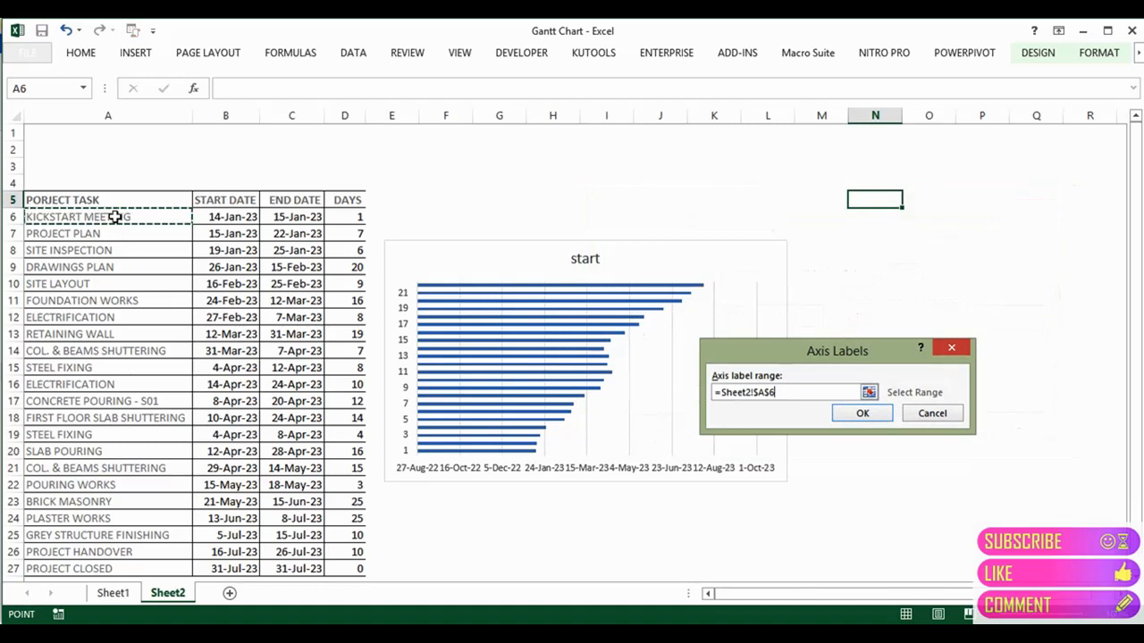
key(ctrl+shift+Down)
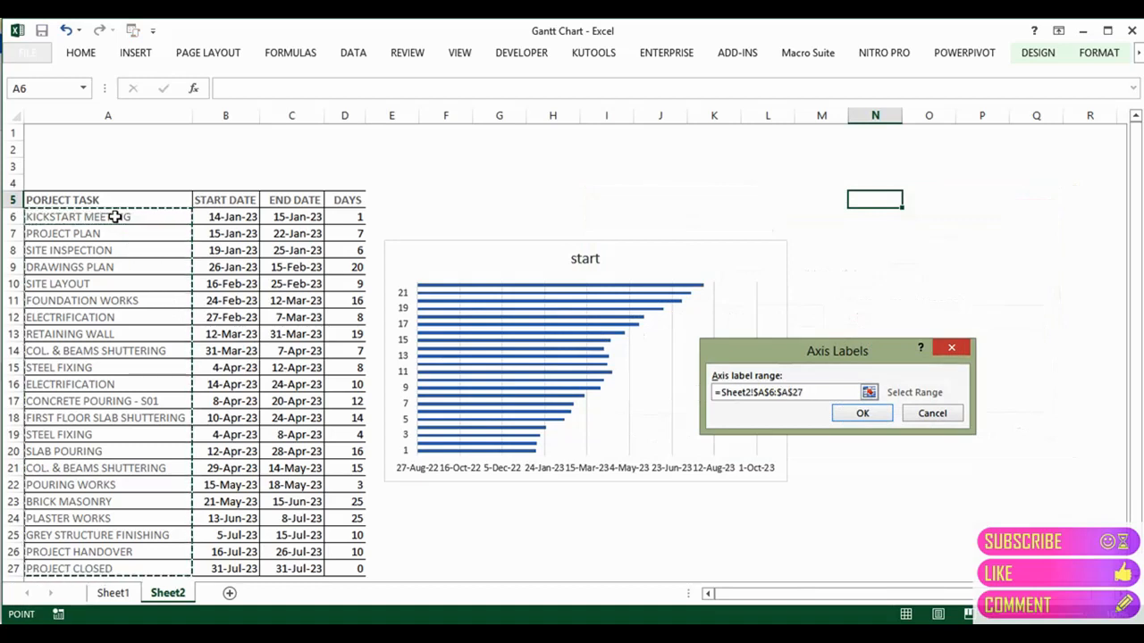
key(Return)
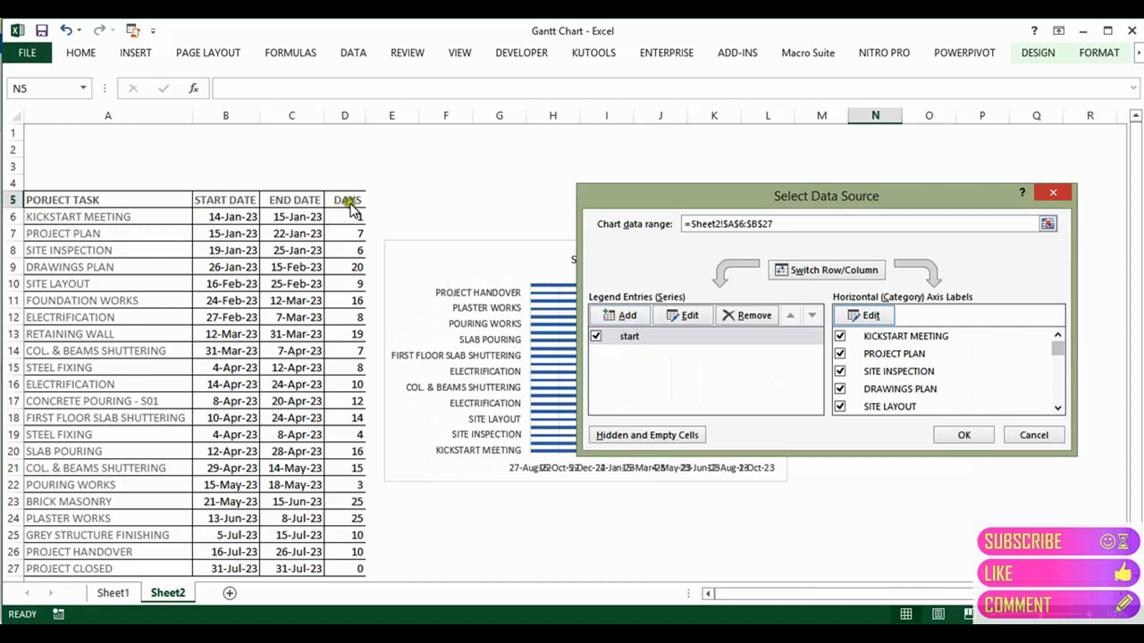
Step: Add a series named add with values Sheet2!$D$6:$D$27
click(626, 317)
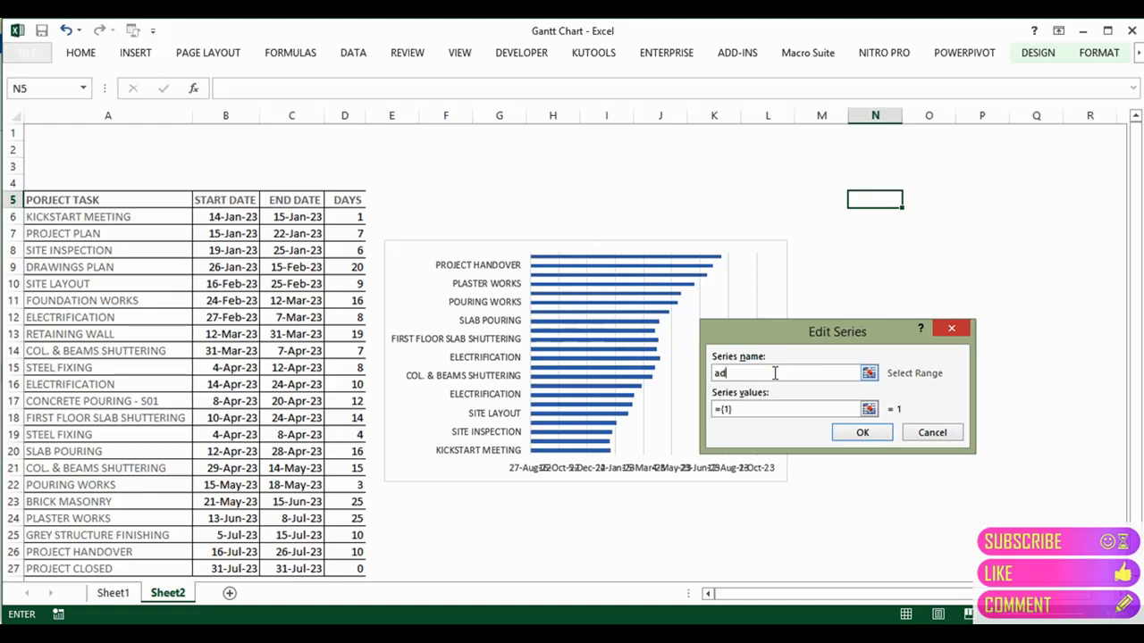
click(750, 410)
click(352, 229)
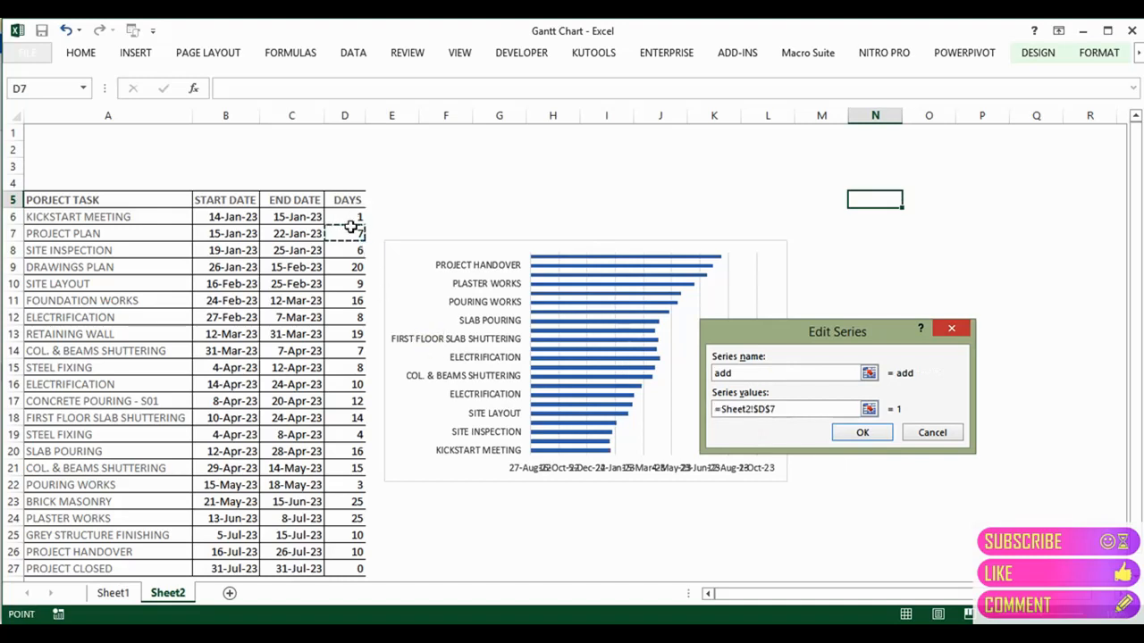
click(351, 225)
key(ctrl+shift+Down)
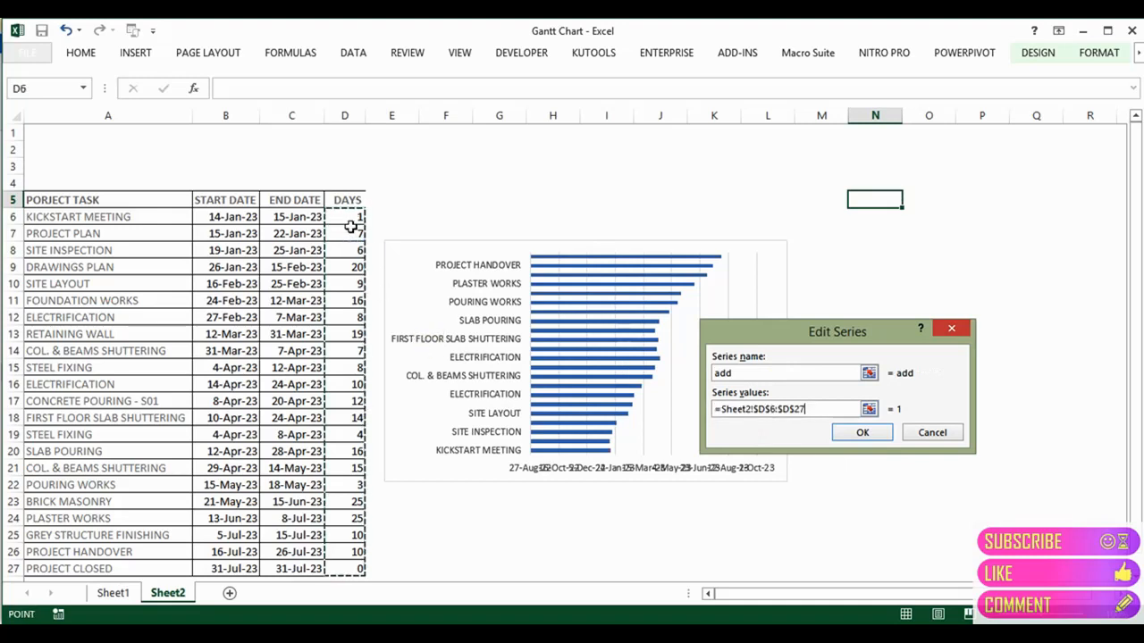
key(Return)
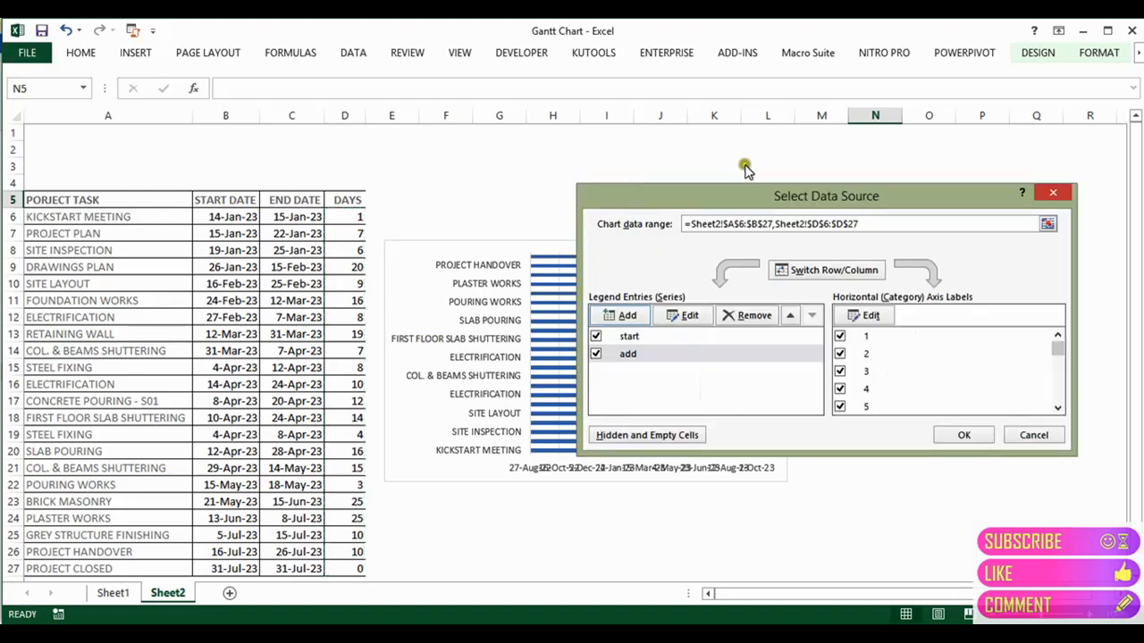
drag(742, 196, 734, 246)
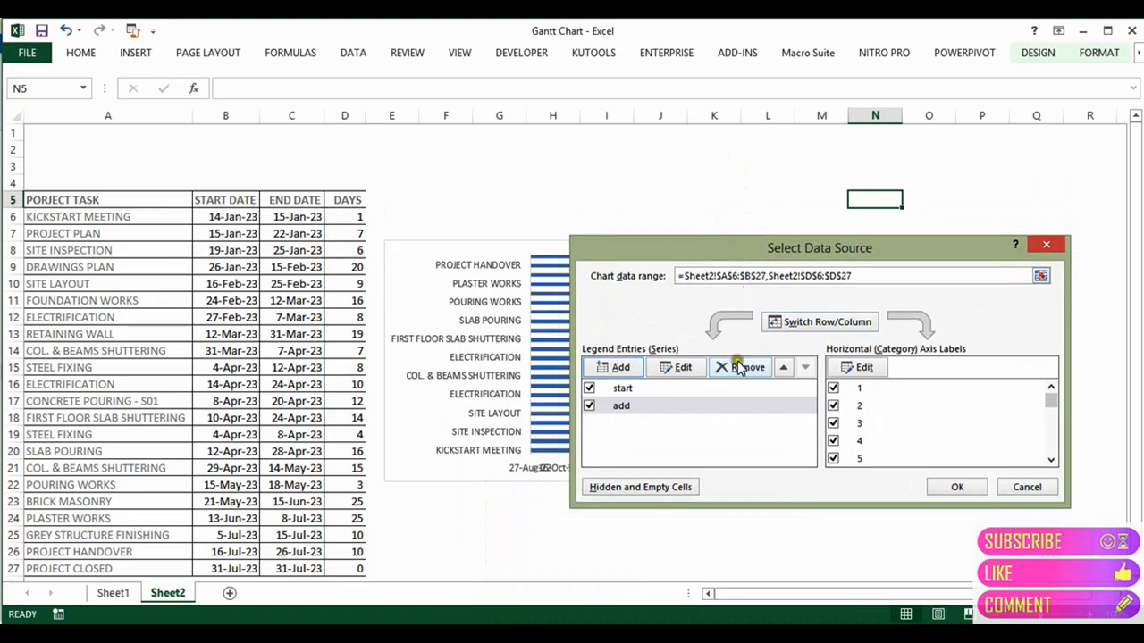
Step: Reassign task names A6:A27 as axis labels and apply the data changes to the chart
click(863, 367)
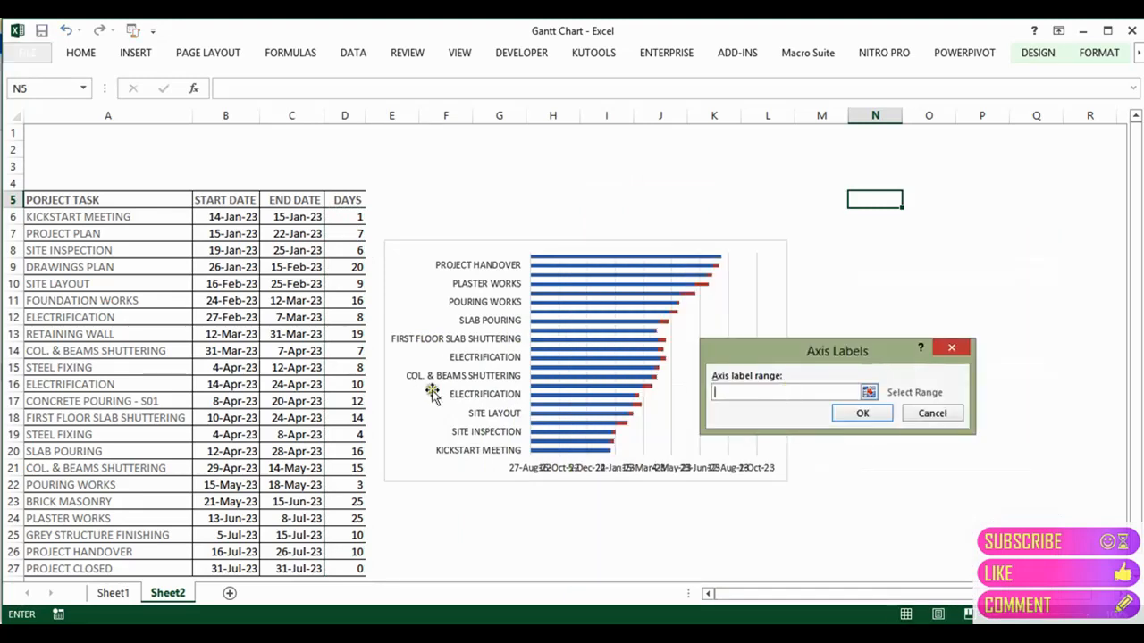
click(141, 216)
key(ctrl+shift+Down)
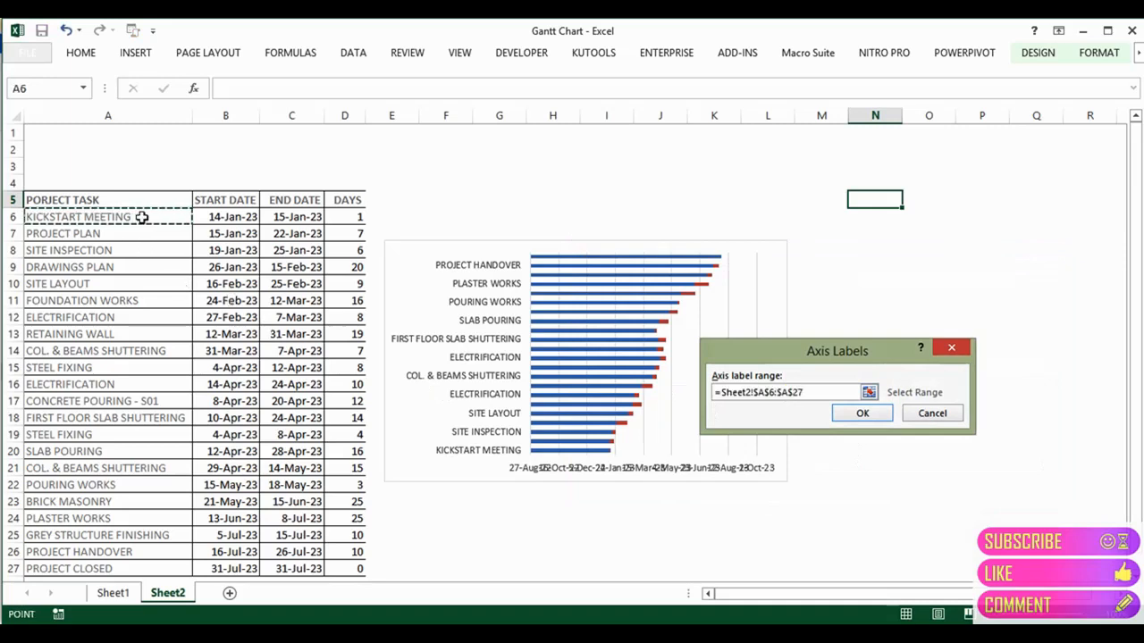
key(Return)
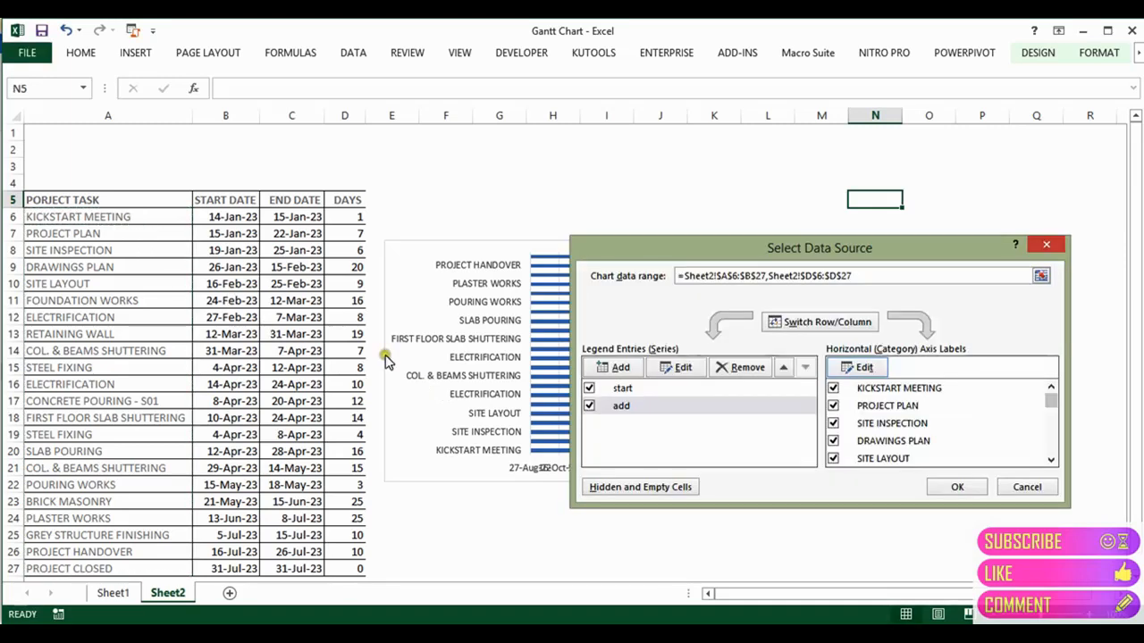
click(957, 487)
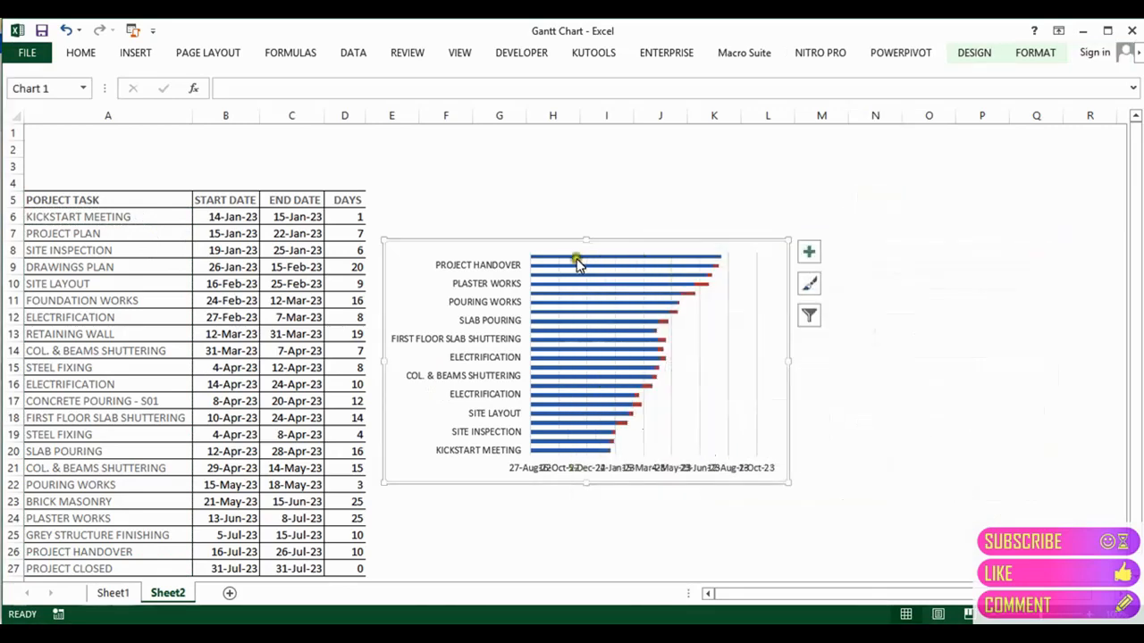
click(476, 266)
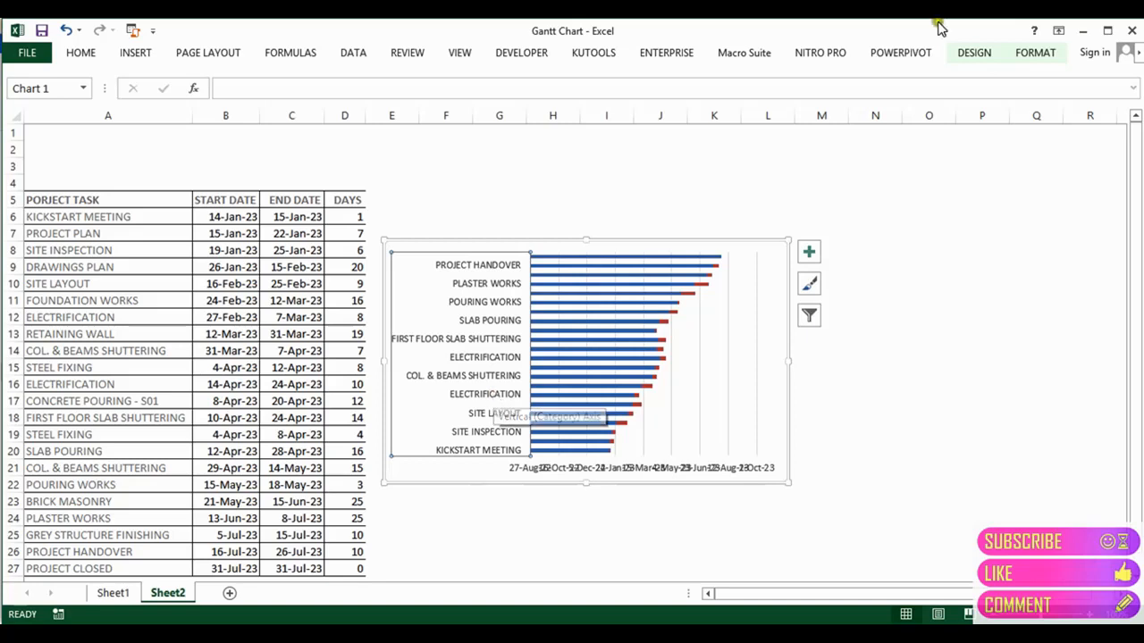
Step: Set the task-name axis to Categories in reverse order, putting KICKSTART MEETING on top
click(1037, 53)
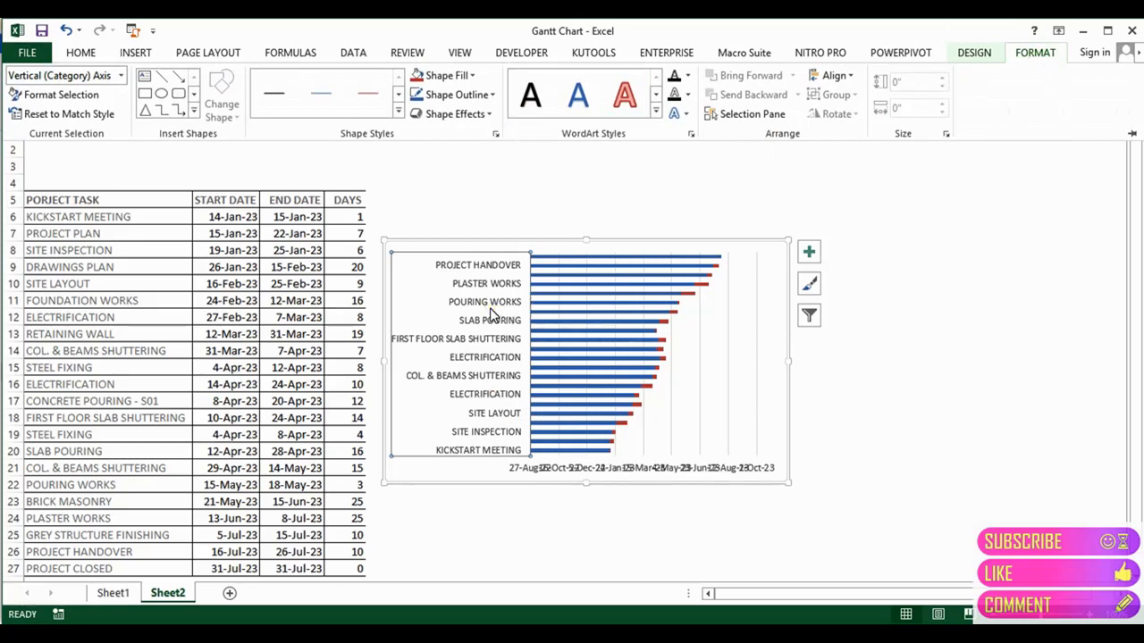
click(490, 311)
click(488, 308)
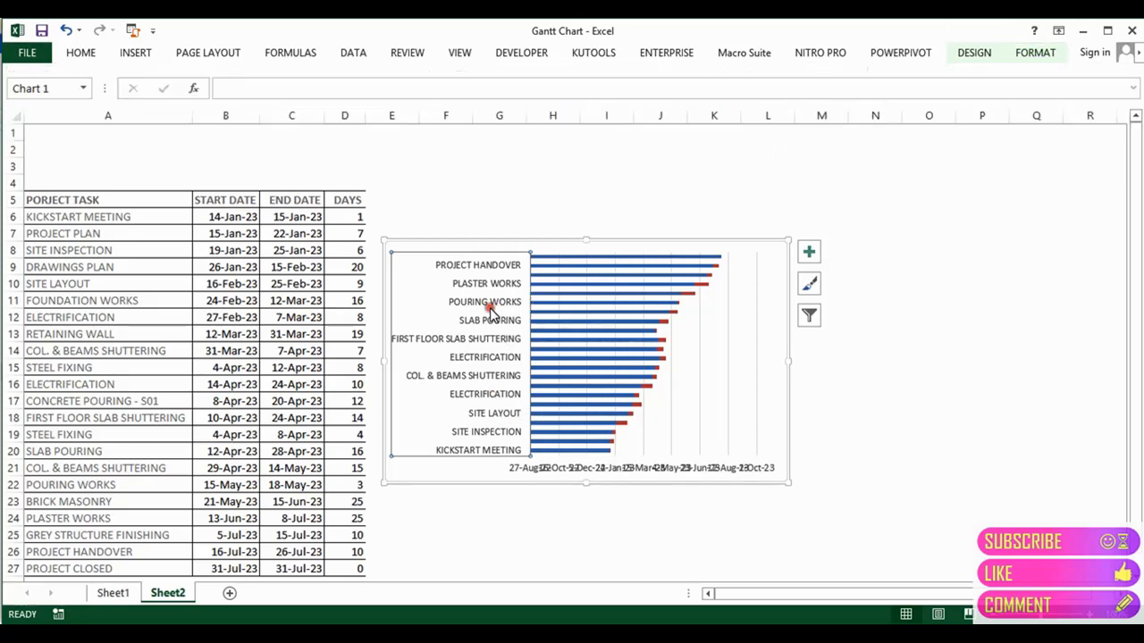
double_click(490, 307)
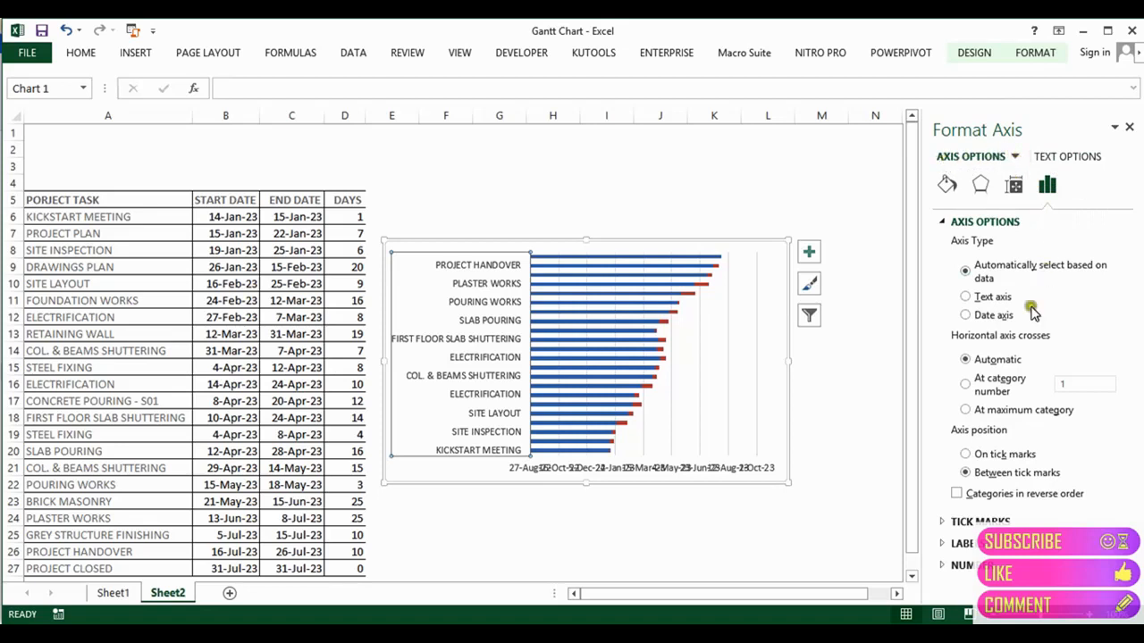
click(956, 494)
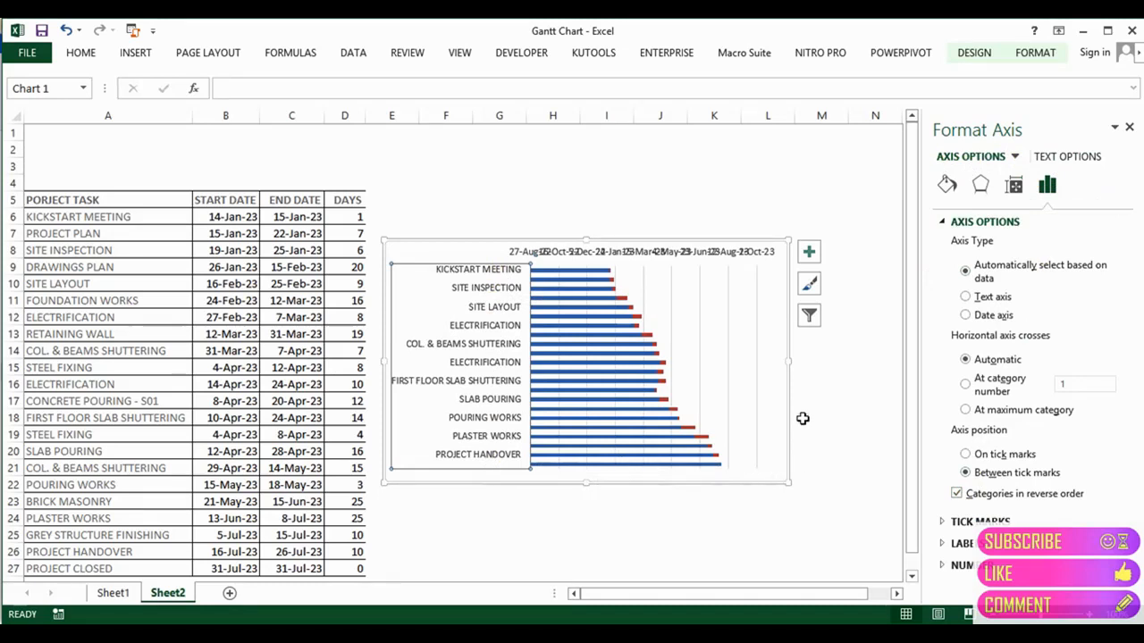
Step: Enlarge and widen the chart until every task from KICKSTART MEETING to PROJECT CLOSED shows
click(743, 252)
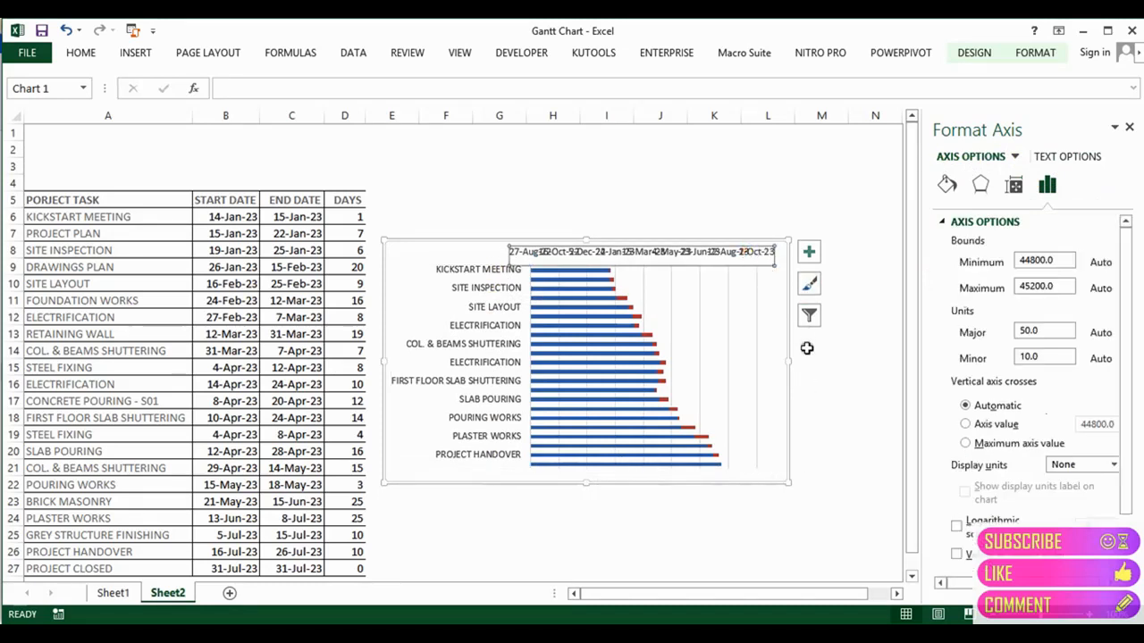
click(788, 239)
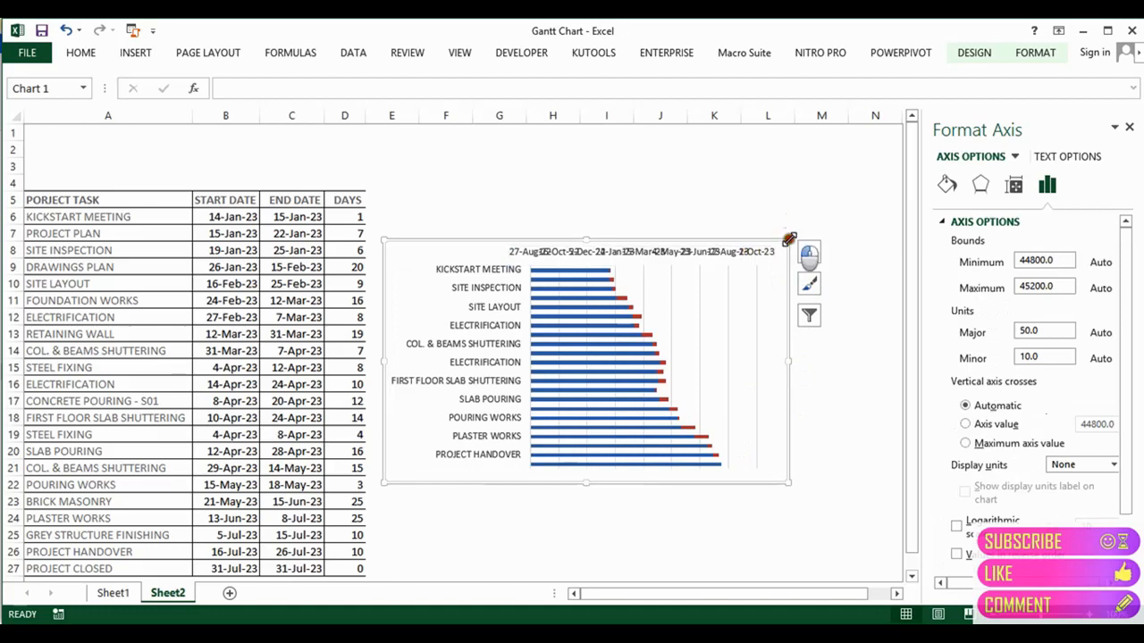
drag(788, 239, 827, 188)
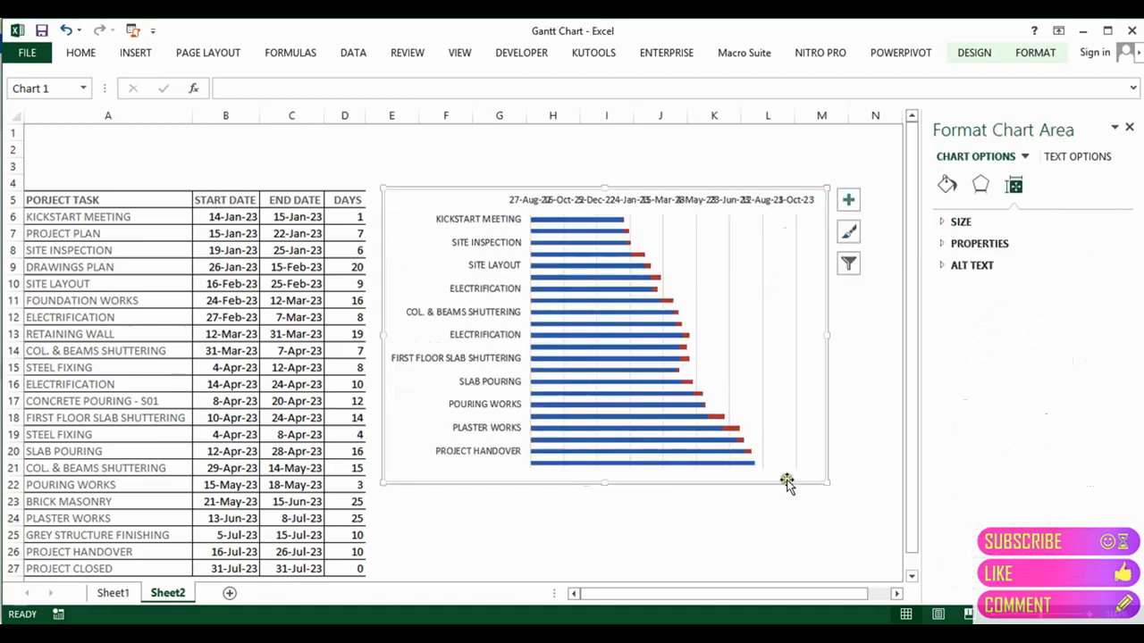
drag(824, 482, 808, 394)
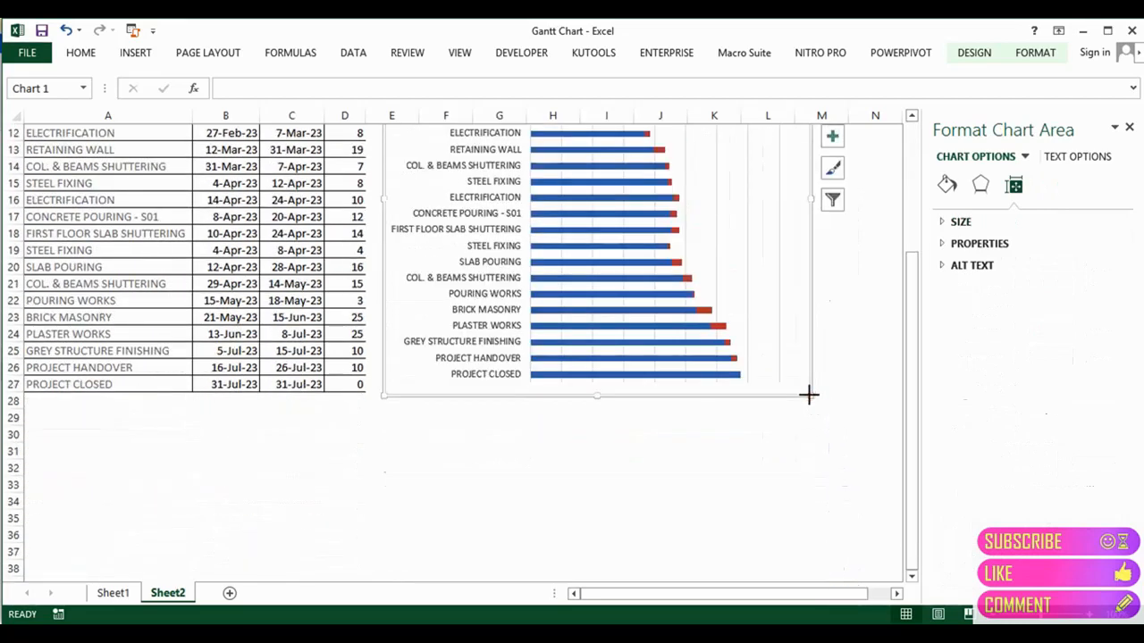
drag(912, 314, 912, 248)
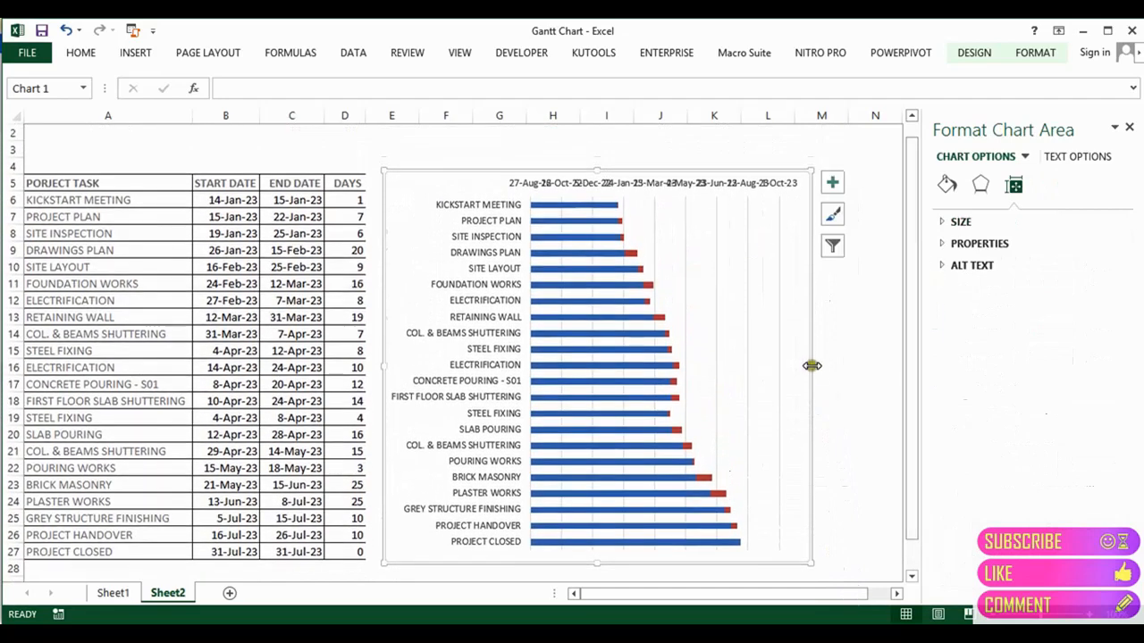
drag(812, 365, 894, 357)
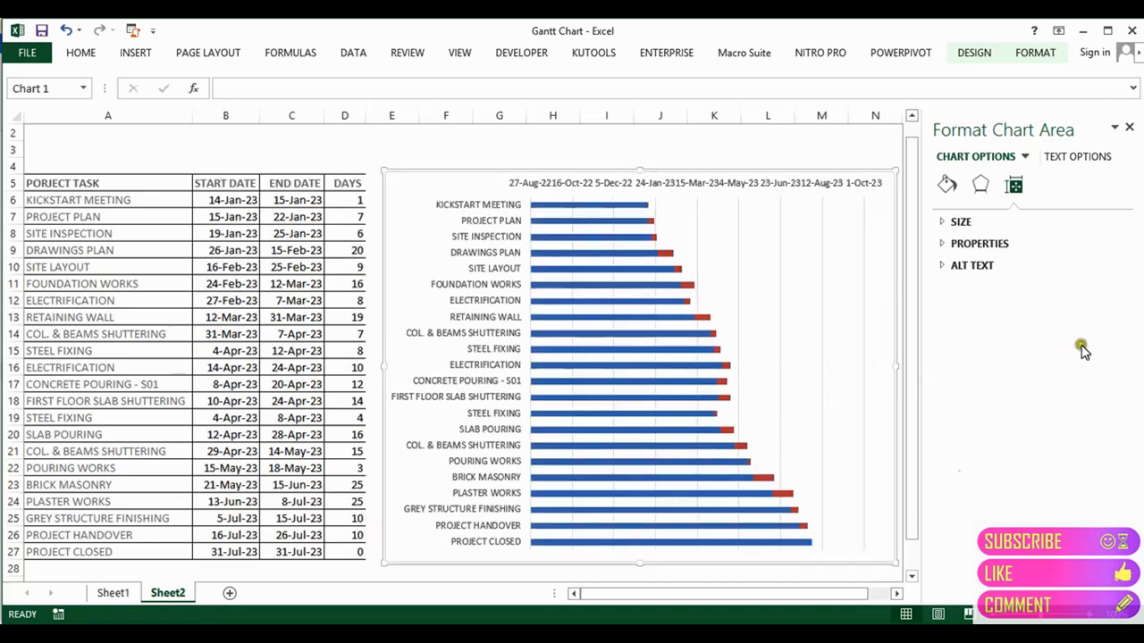
click(1130, 129)
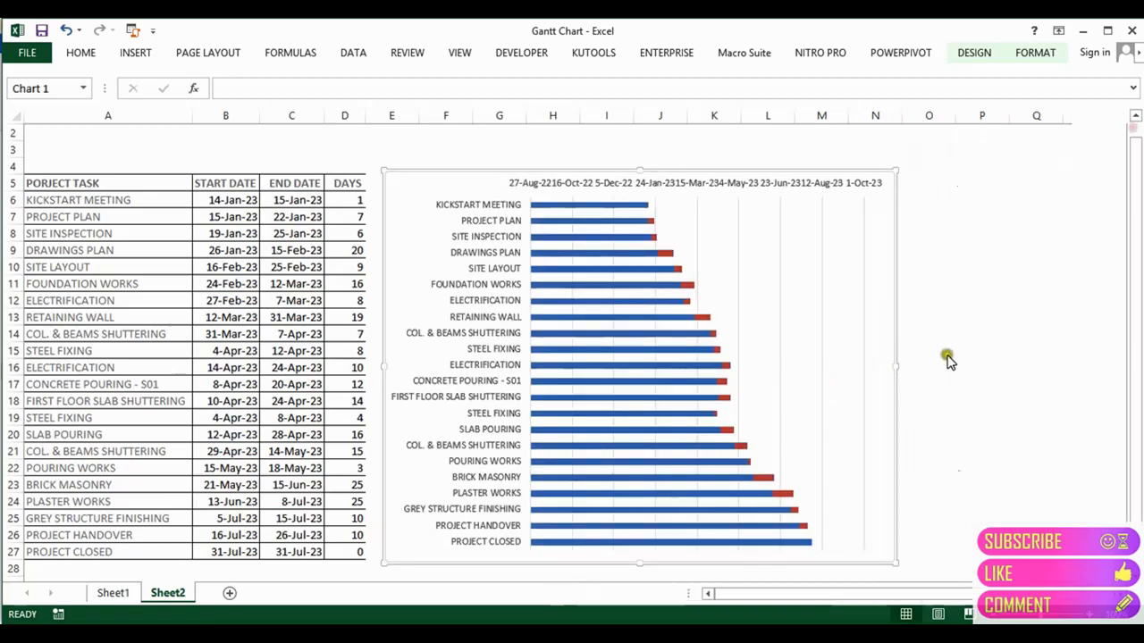
drag(896, 367, 997, 350)
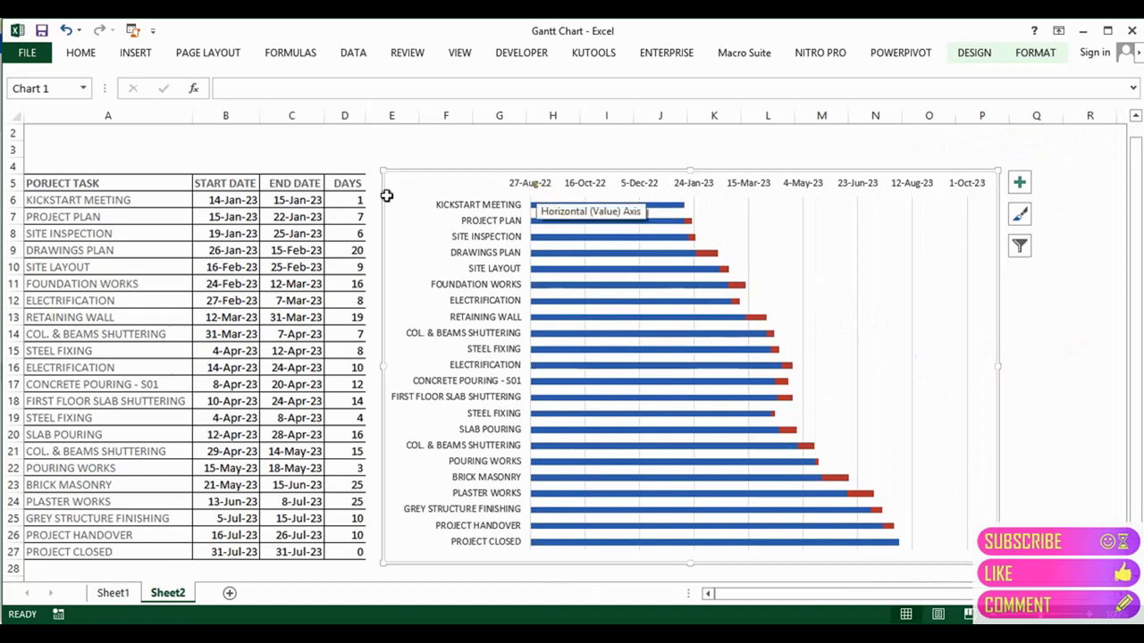
Step: Copy the first start date 14-Jan-23 from B6 into B29
click(234, 203)
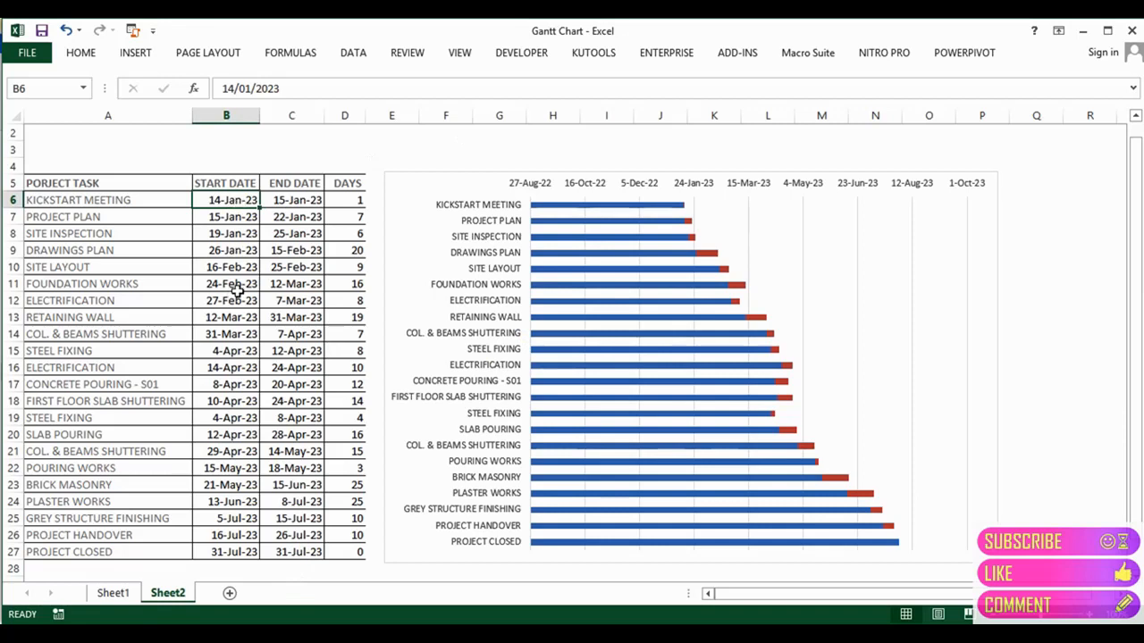
key(ctrl+c)
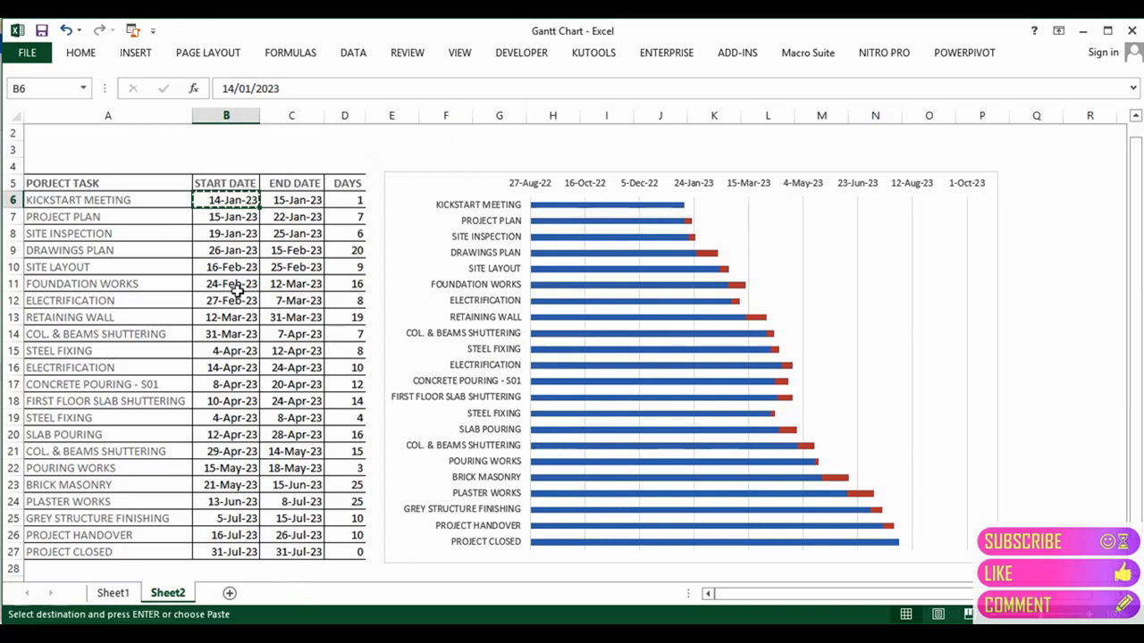
key(ctrl+Down)
key(Down)
key(Down)
key(Down)
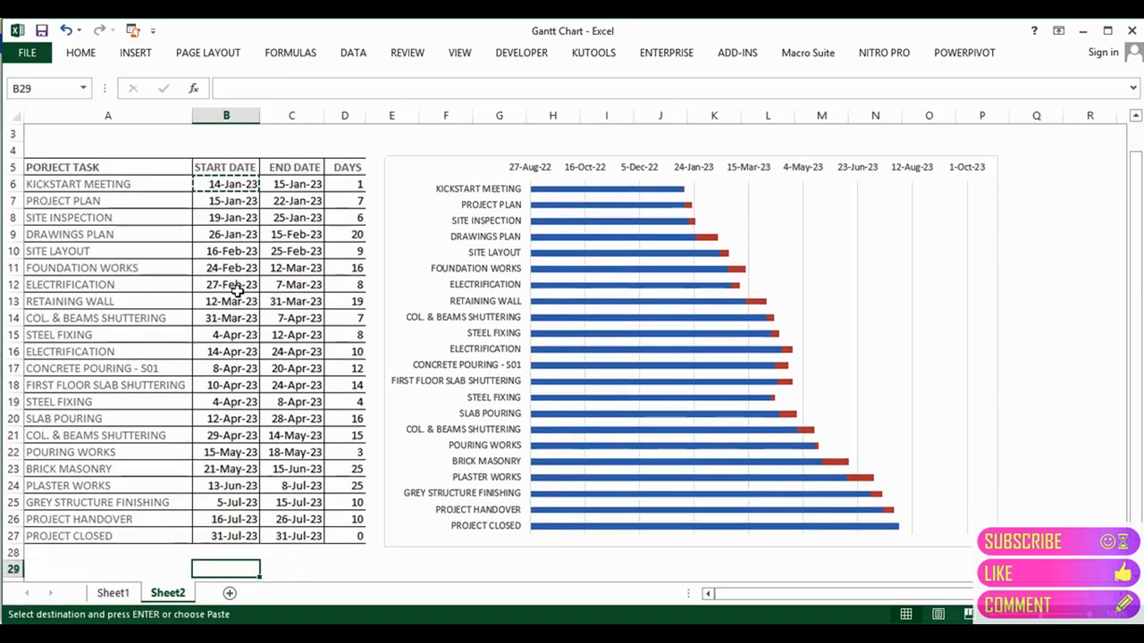
key(Up)
key(ctrl+v)
key(Escape)
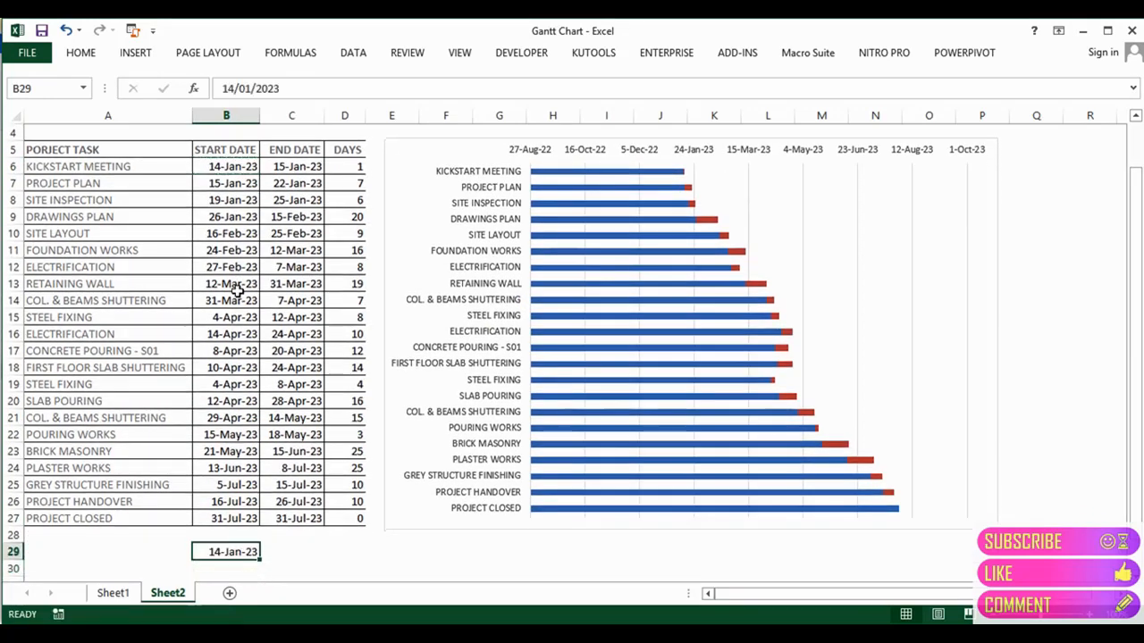
Step: Copy the last end date 31-Jul-23 from C27 into C29 and select B29:C29
click(281, 519)
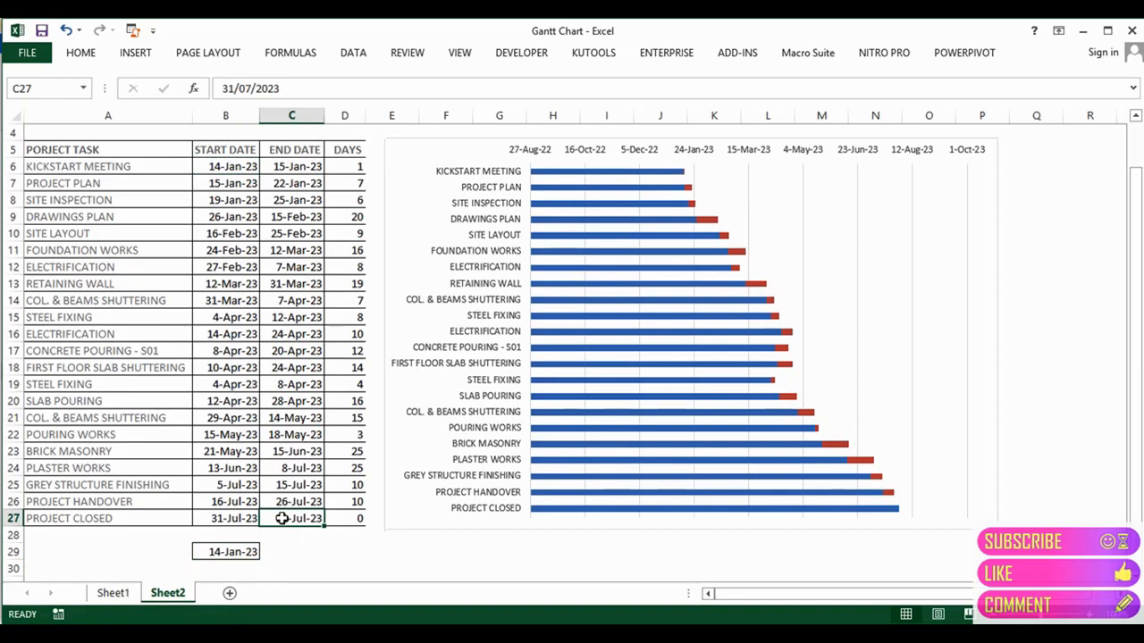
key(ctrl+c)
key(Down)
key(Down)
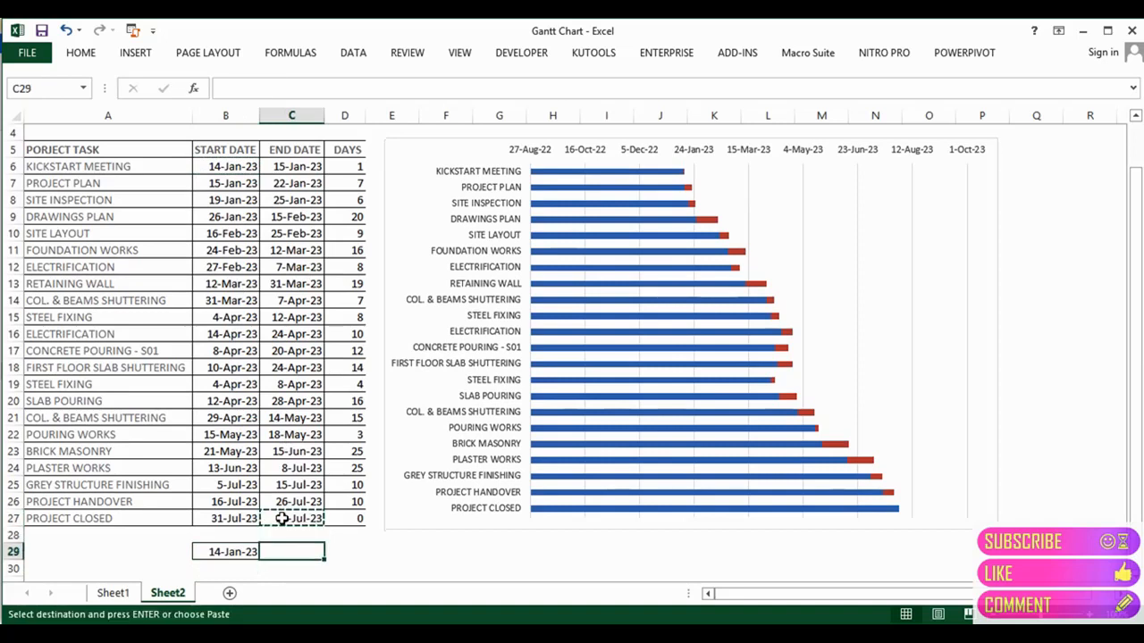
key(Return)
key(Left)
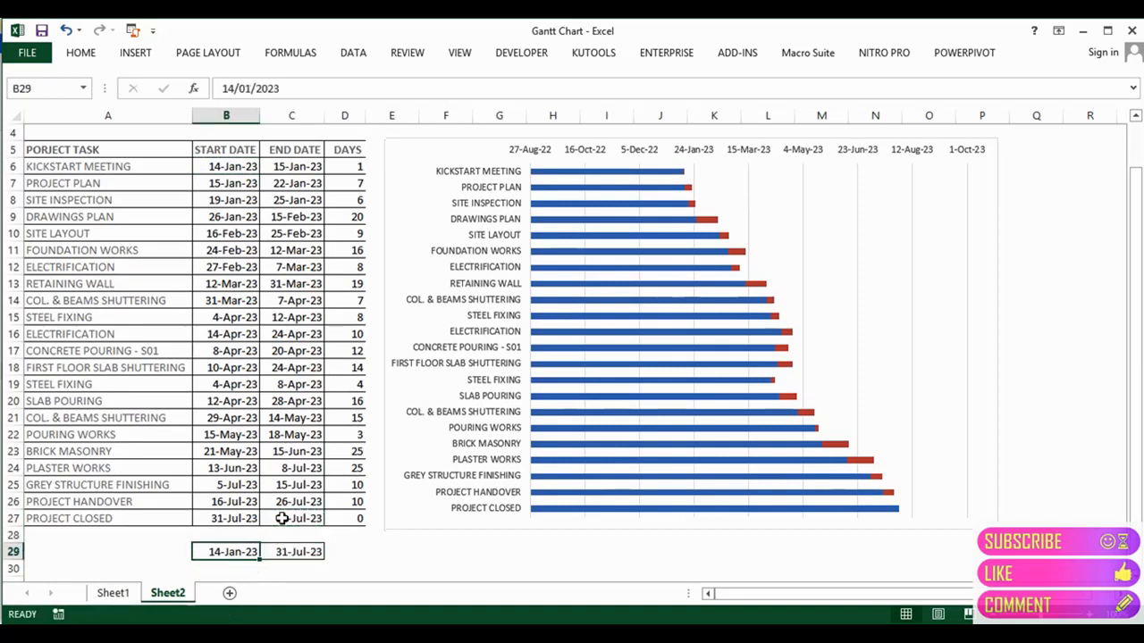
key(shift+Right)
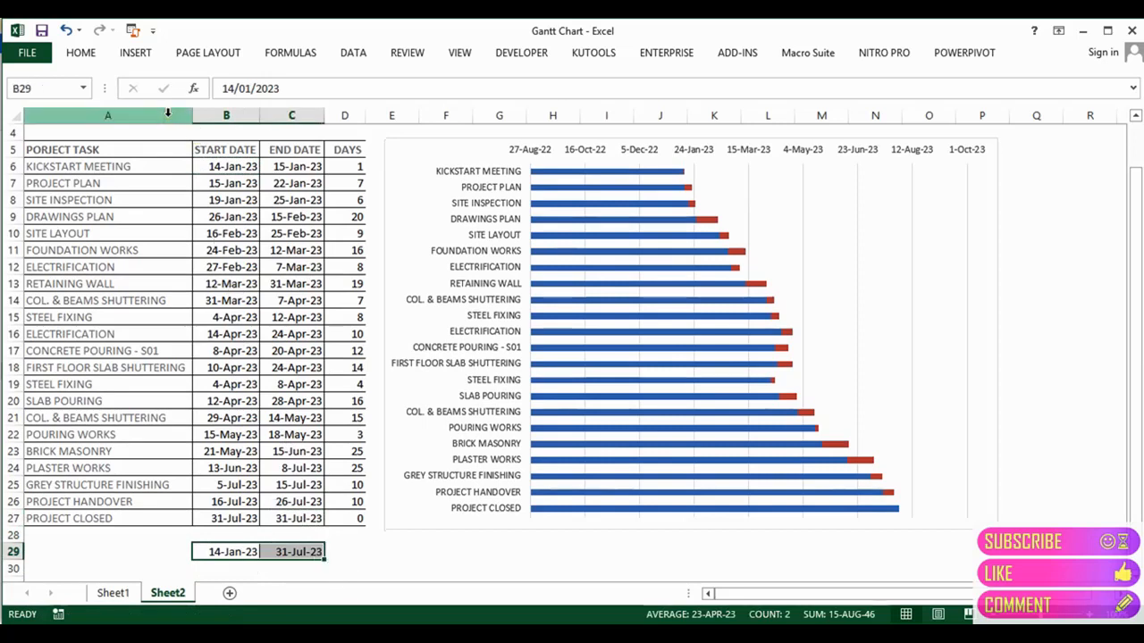
Step: Format B29 and C29 as Number with 0 decimal places and a 1000 separator (44,940 and 45,138)
click(81, 53)
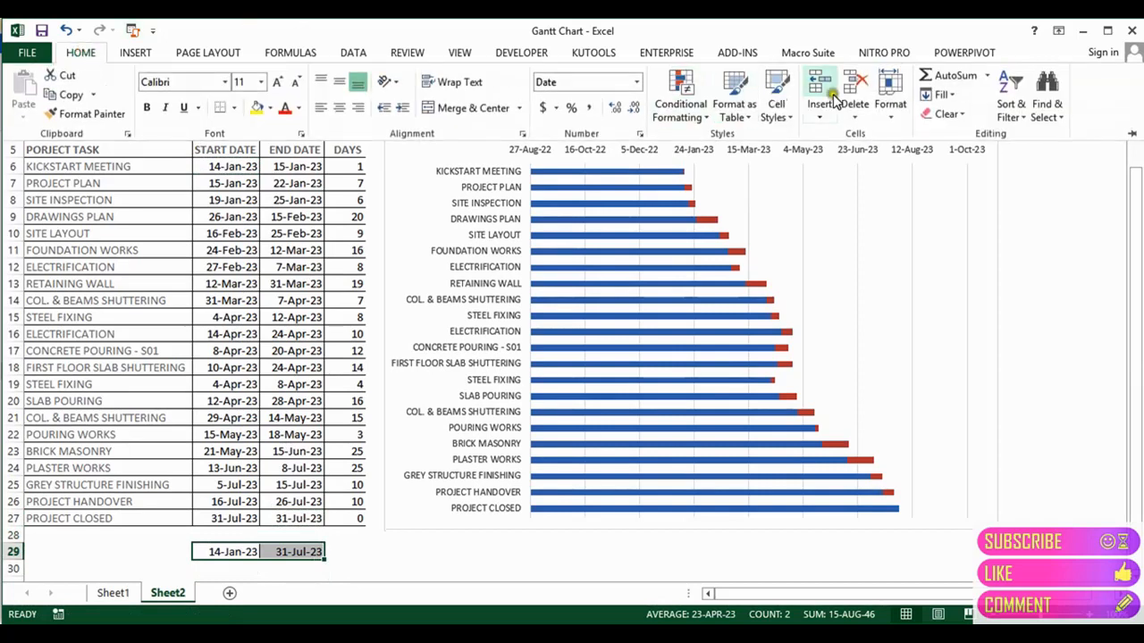
click(889, 90)
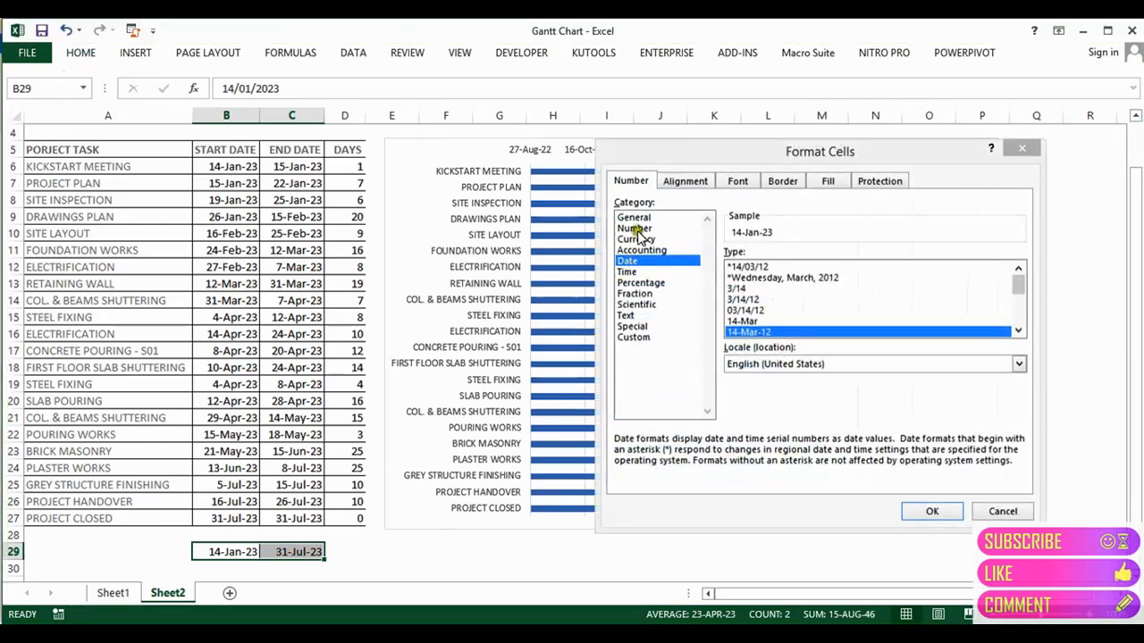
click(636, 228)
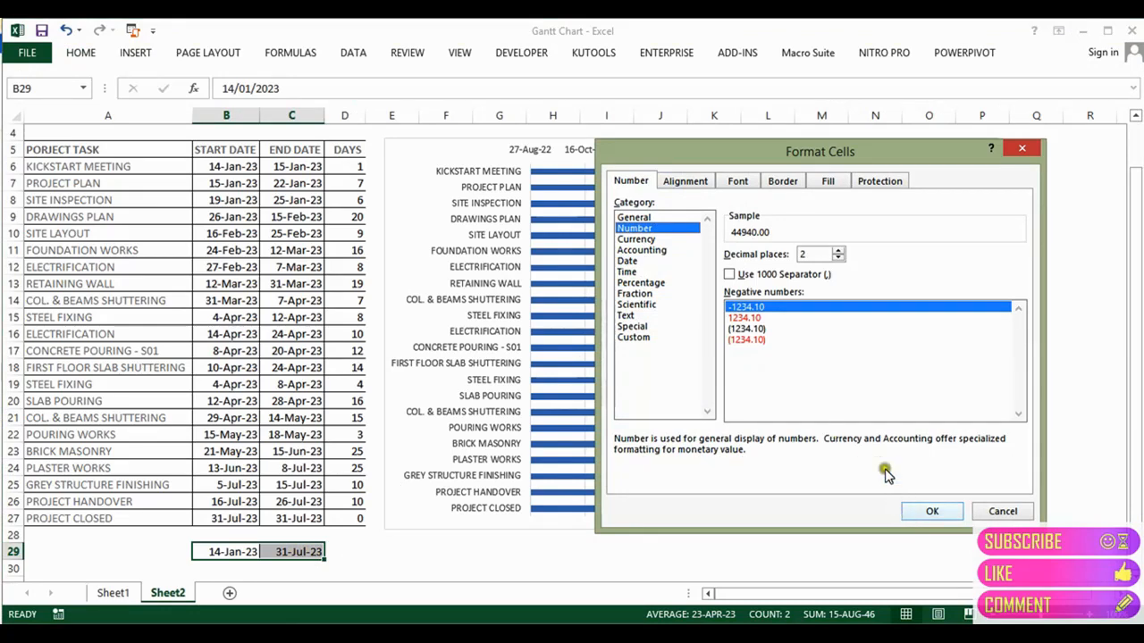
click(838, 258)
click(838, 258)
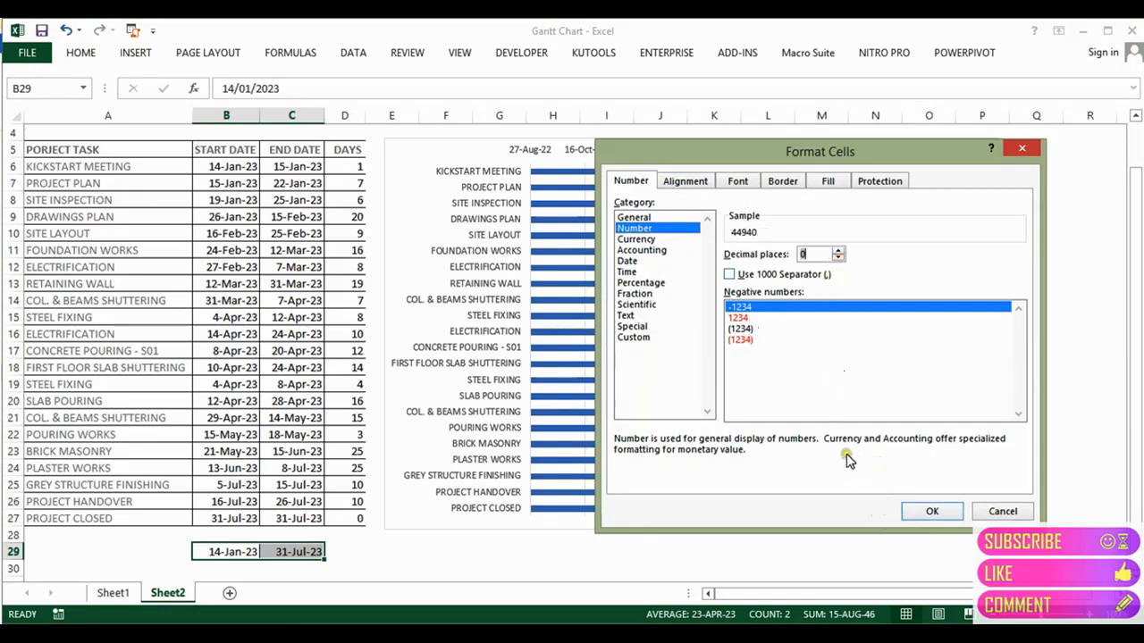
click(738, 276)
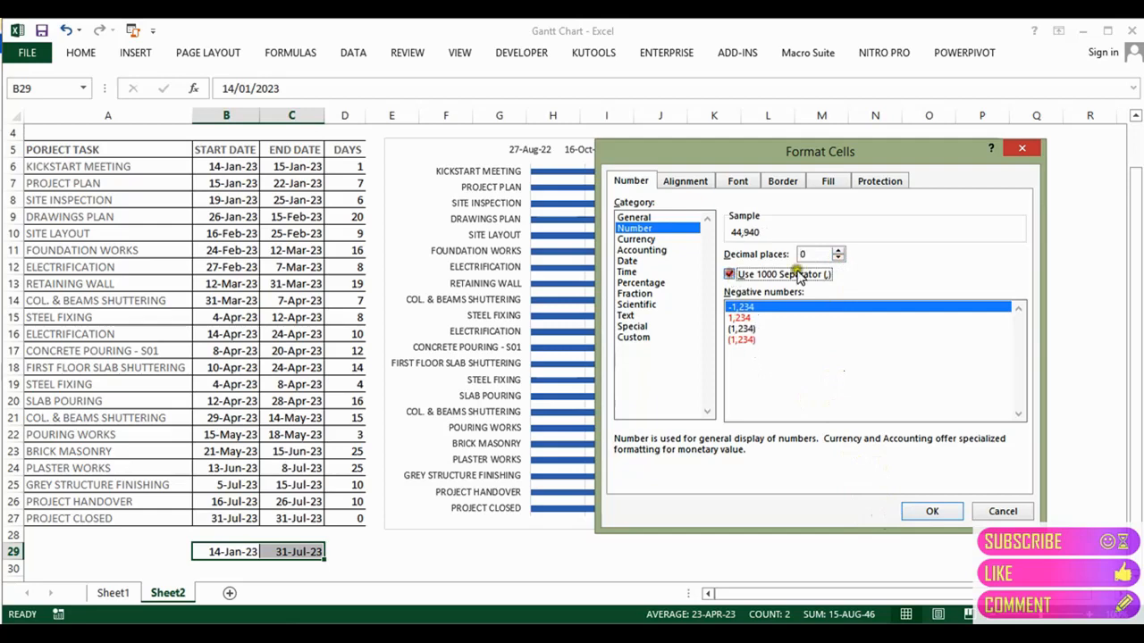
click(916, 512)
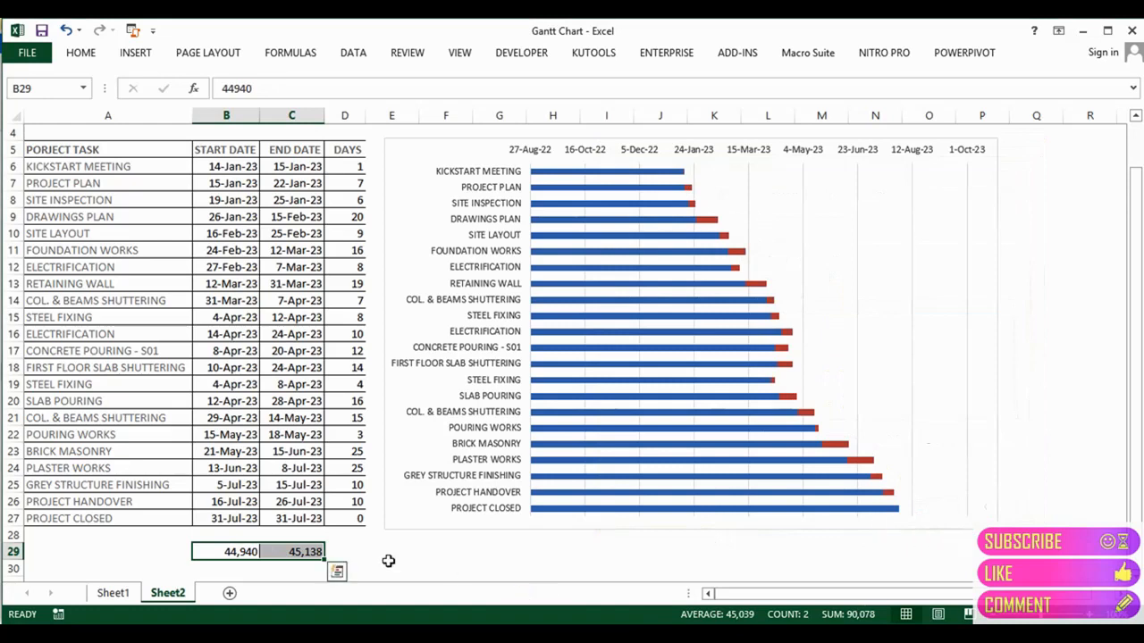
Step: Set the date axis minimum bound to 44930 in Format Axis
click(706, 153)
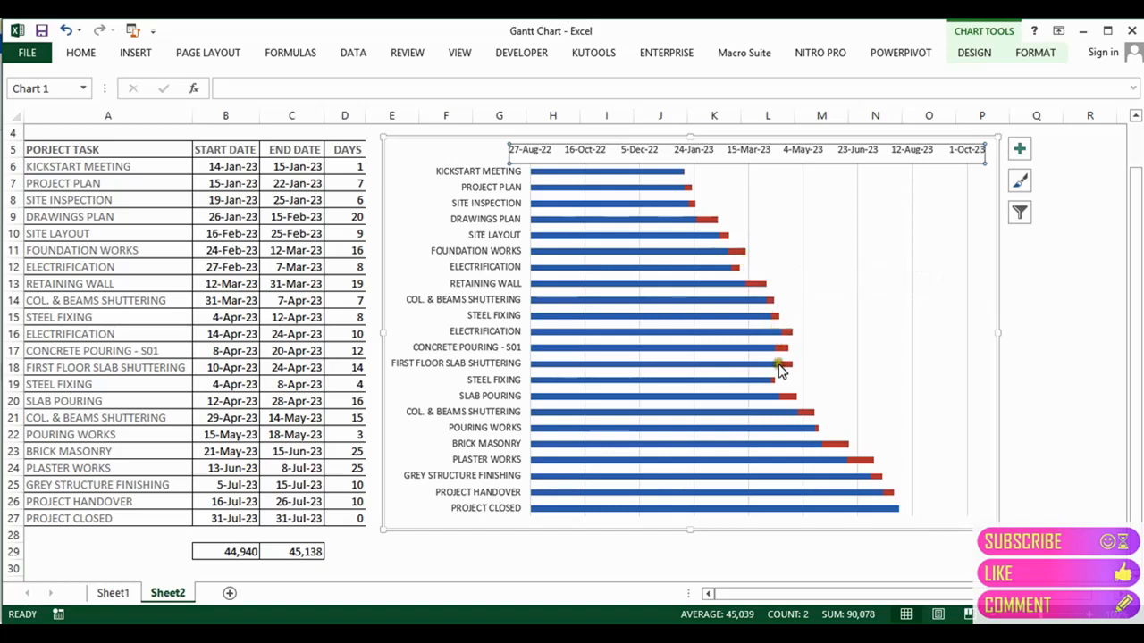
double_click(702, 153)
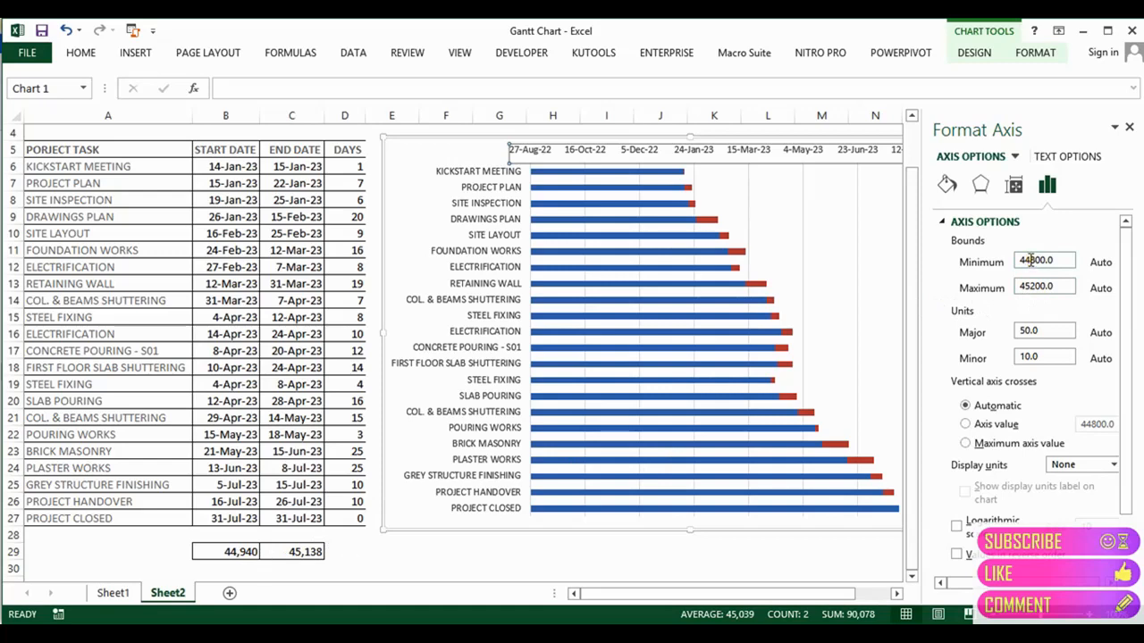
drag(1030, 260, 1047, 261)
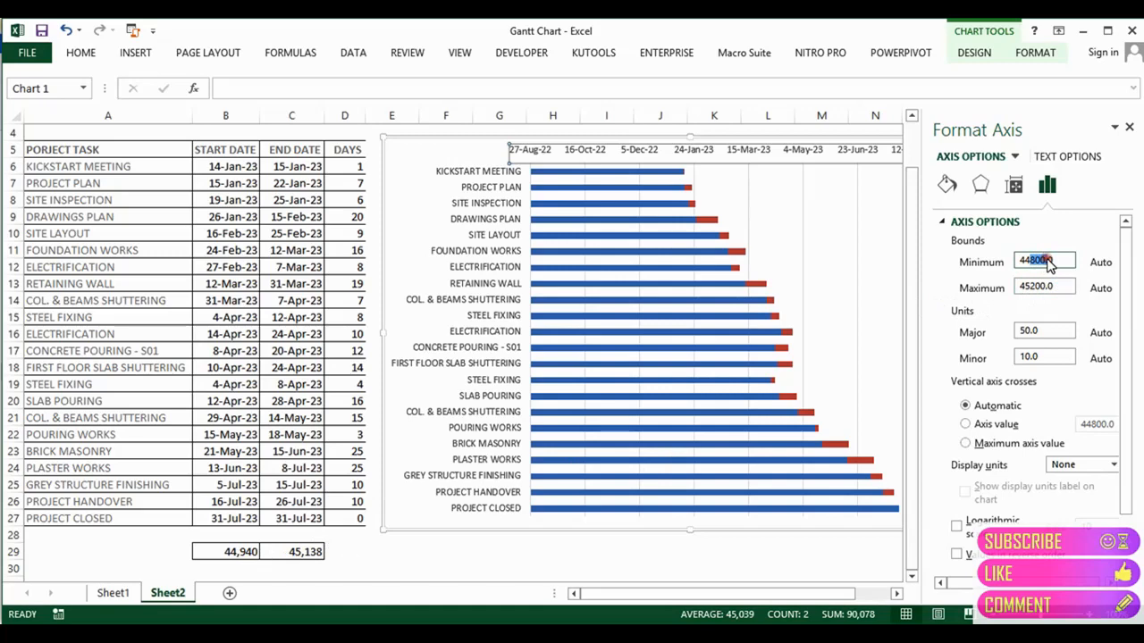
key(BackSpace)
text(930)
key(Return)
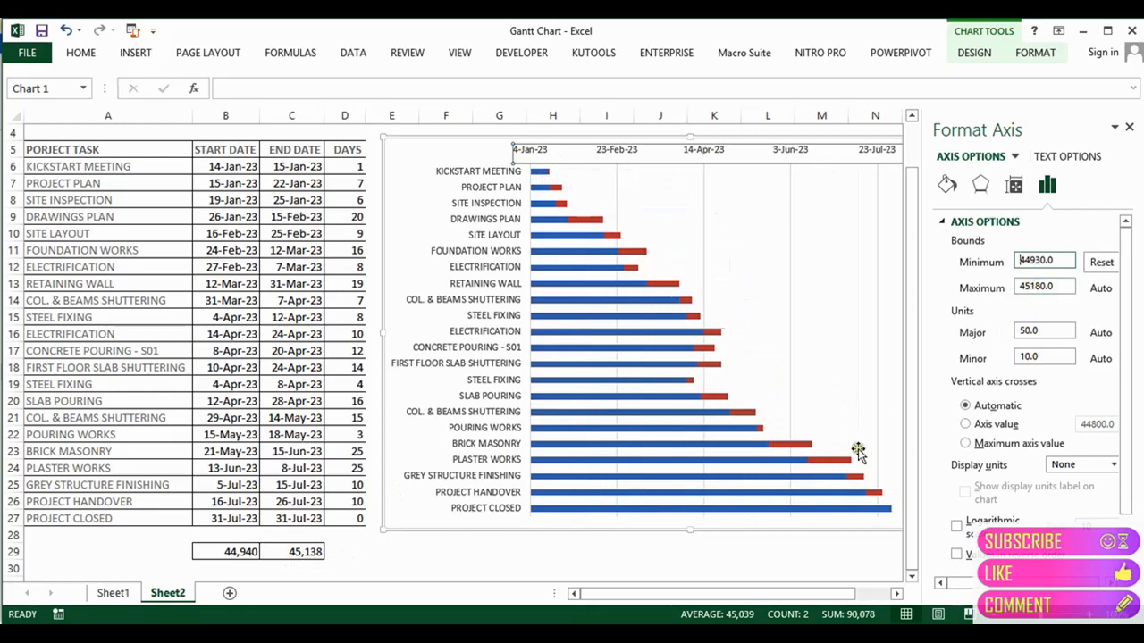
Step: Set the date axis maximum bound to 45140
drag(740, 589, 781, 593)
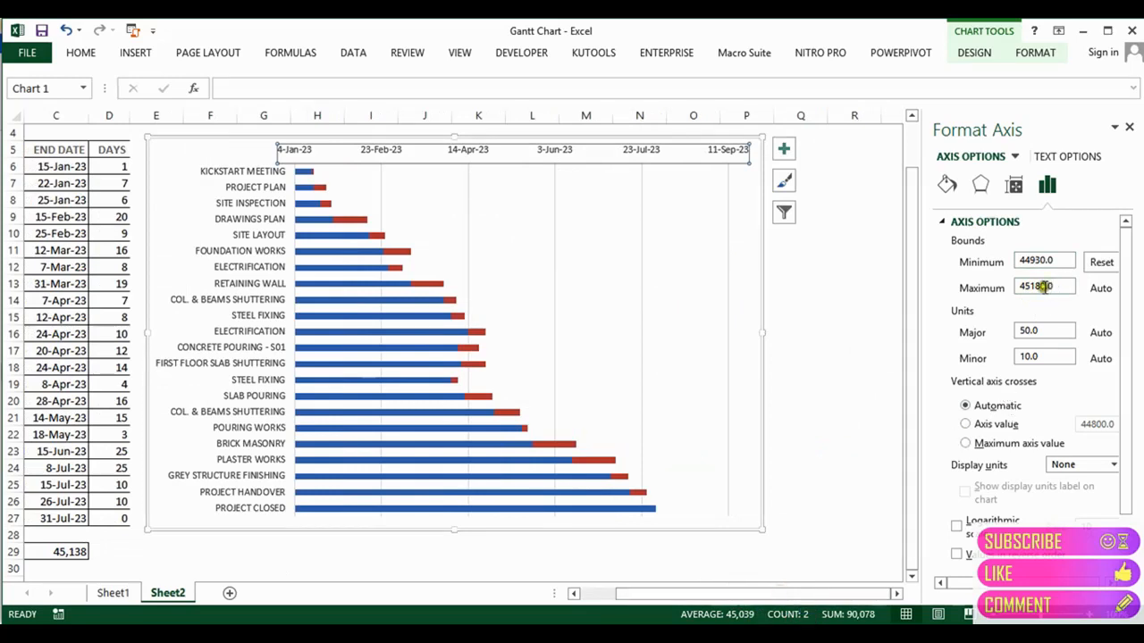
click(1035, 286)
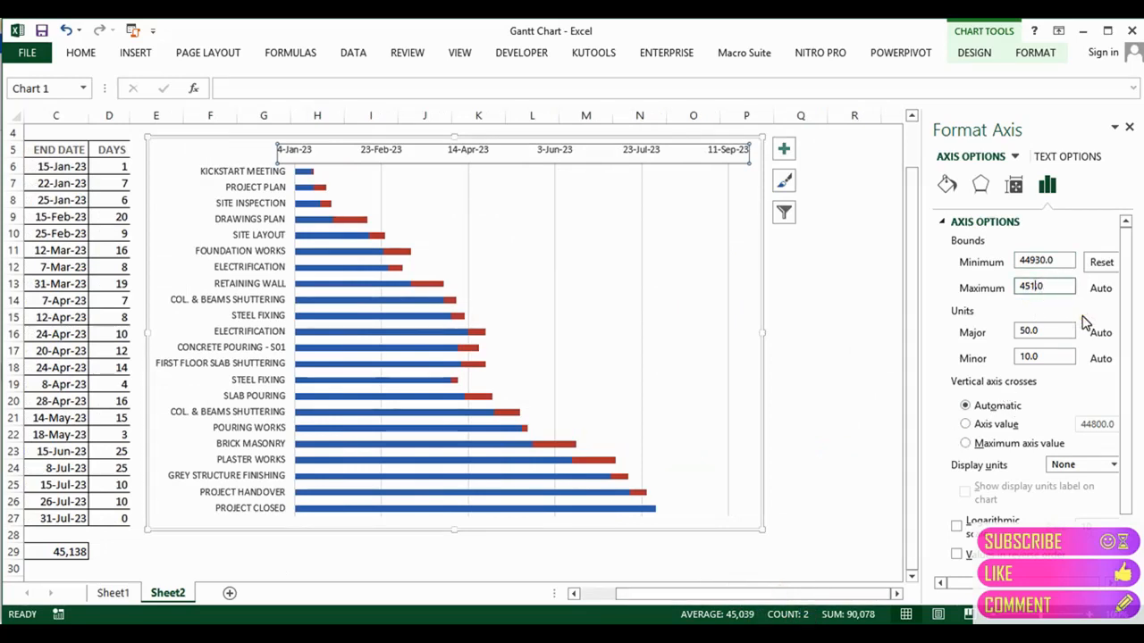
text(40.0)
key(Return)
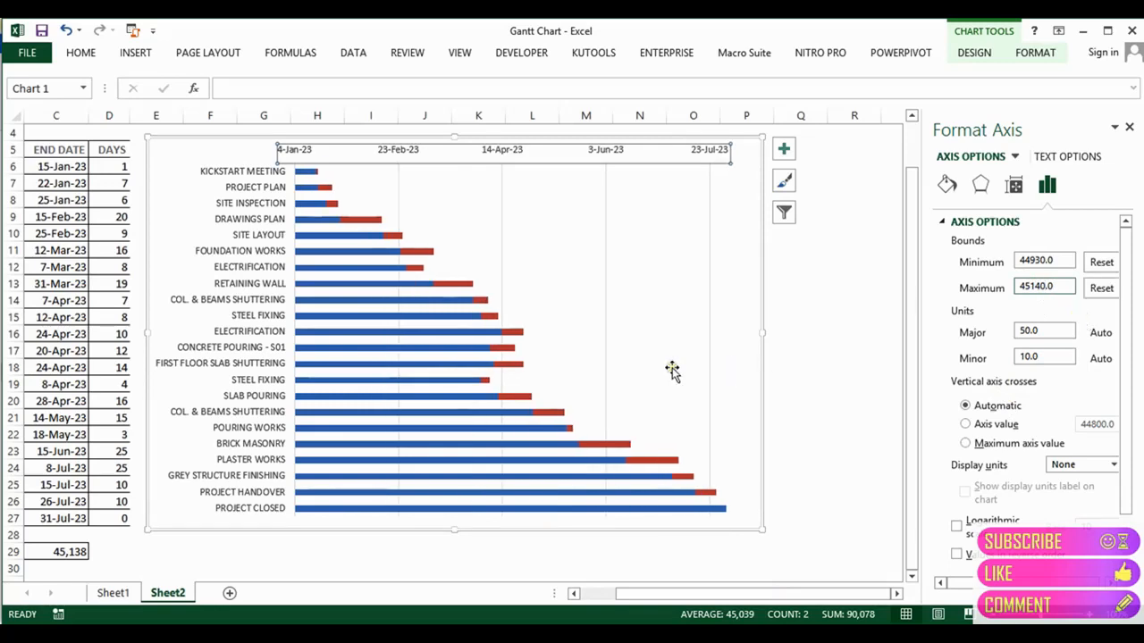
click(452, 288)
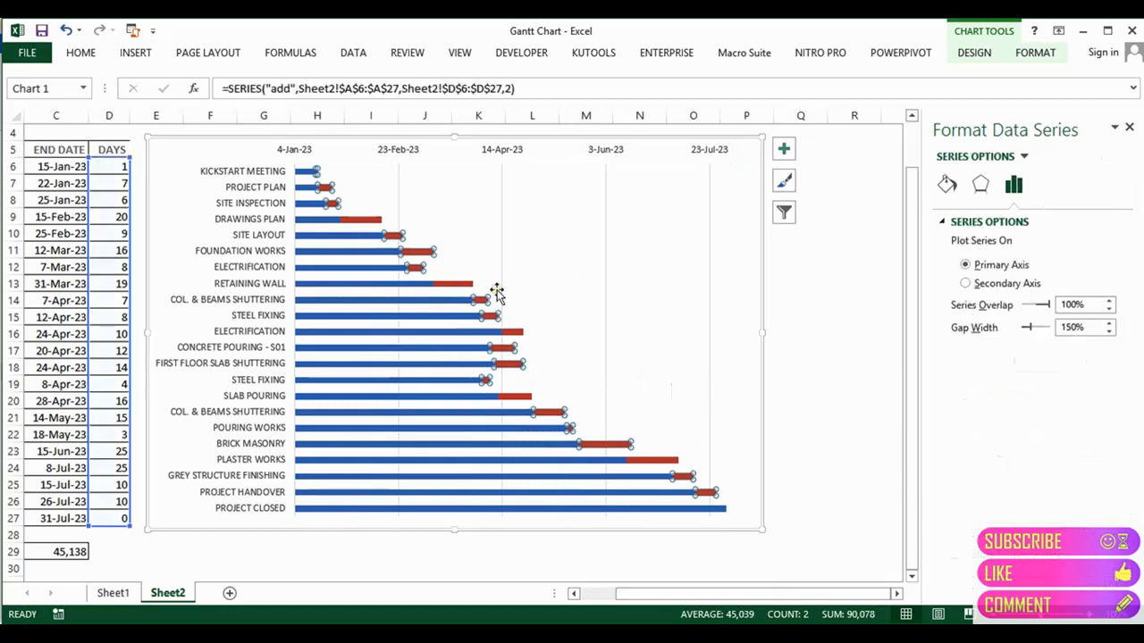
Step: Give the blue start-date series No Fill so only the red duration bars remain
click(391, 286)
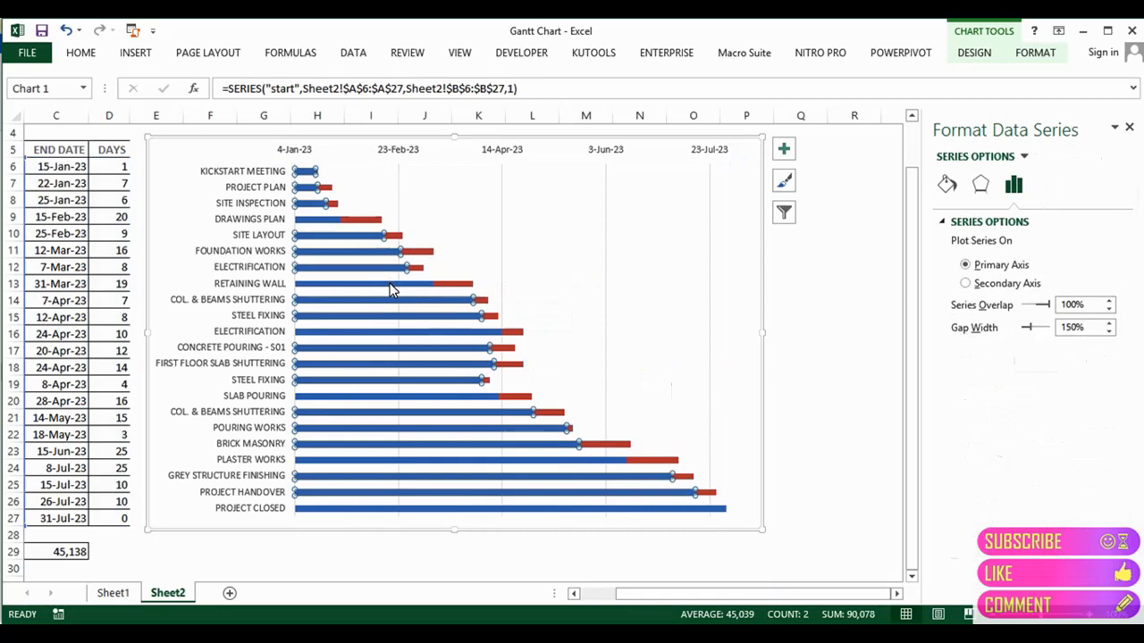
click(358, 585)
click(329, 563)
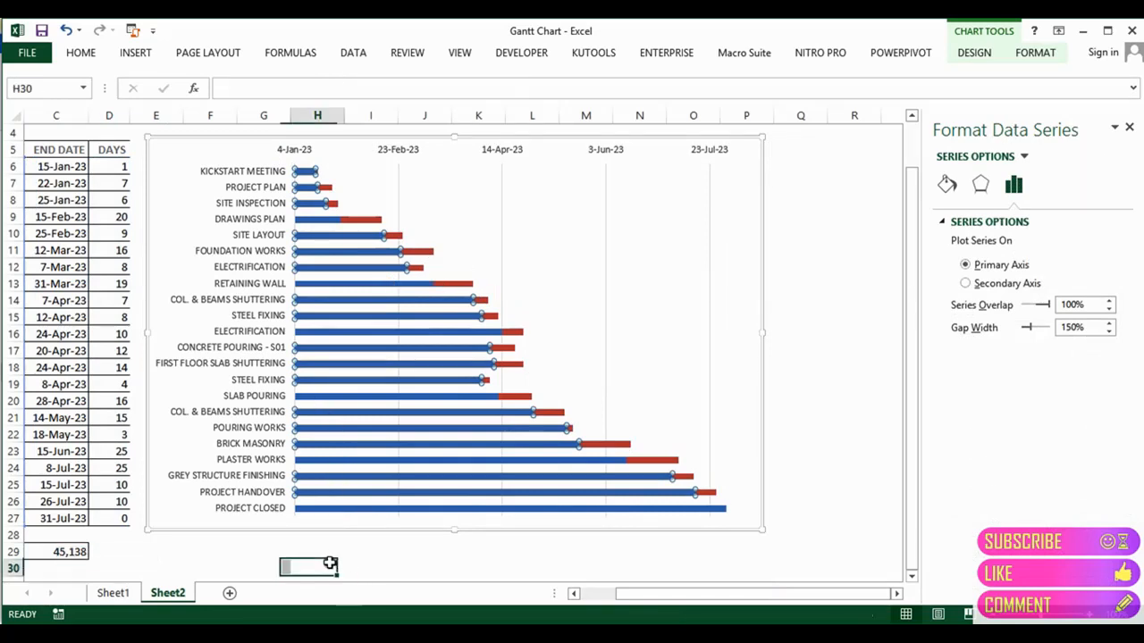
click(405, 566)
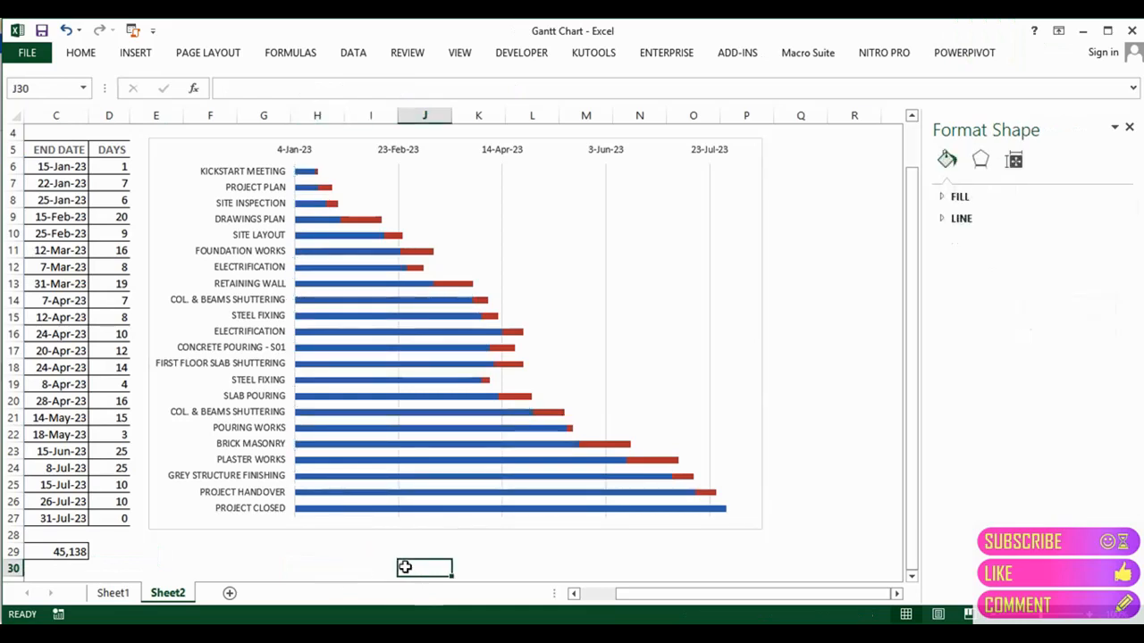
click(346, 475)
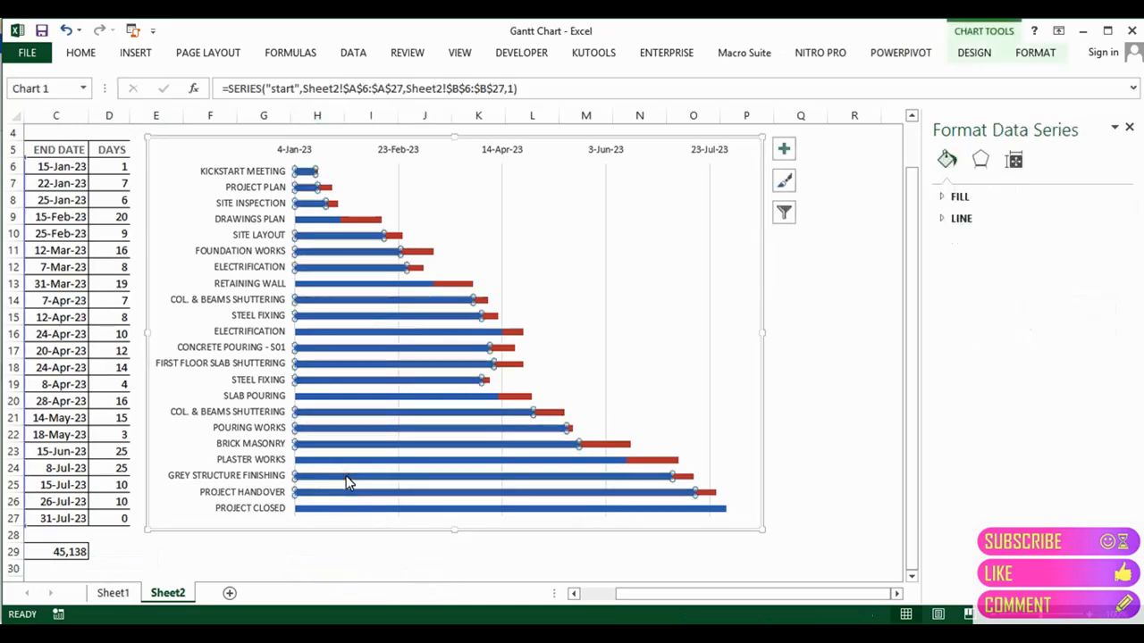
click(1025, 54)
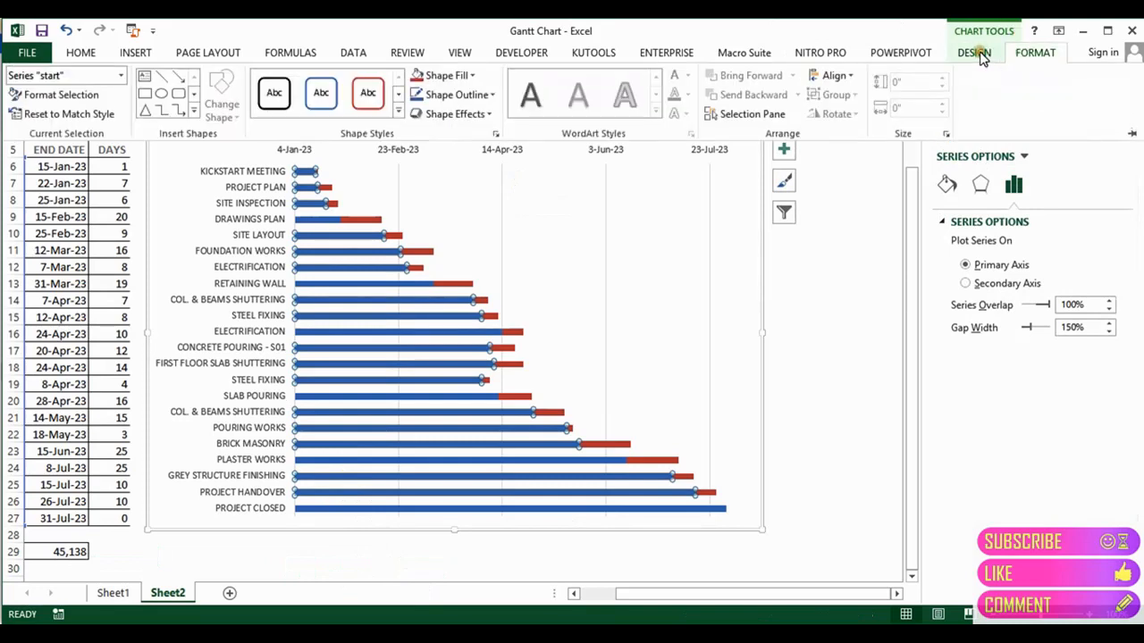
click(470, 76)
click(450, 252)
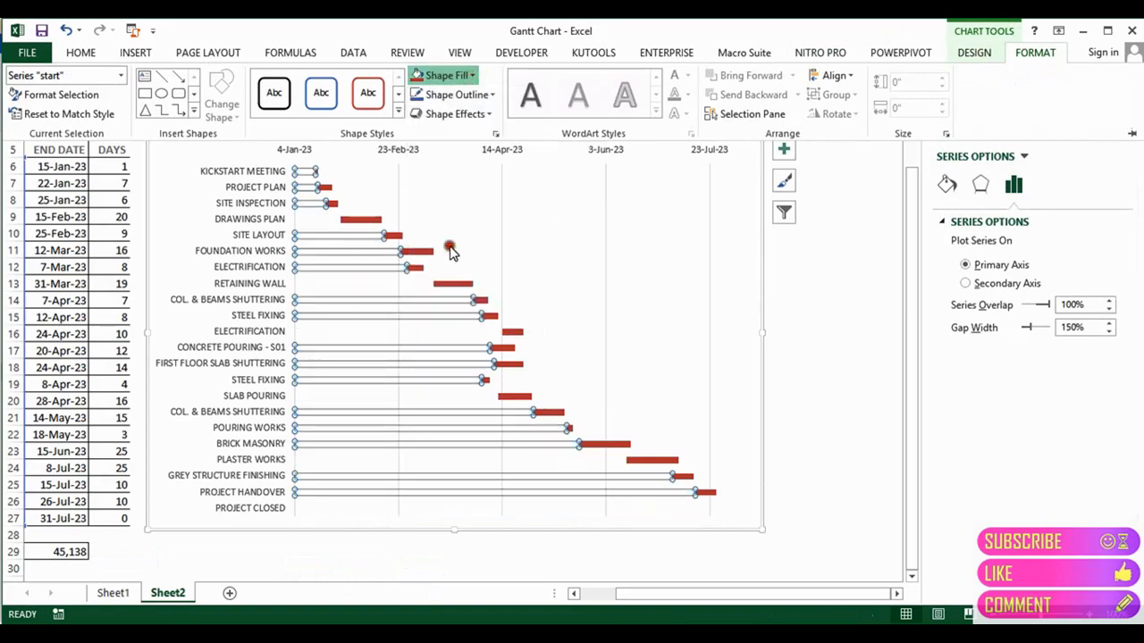
click(840, 360)
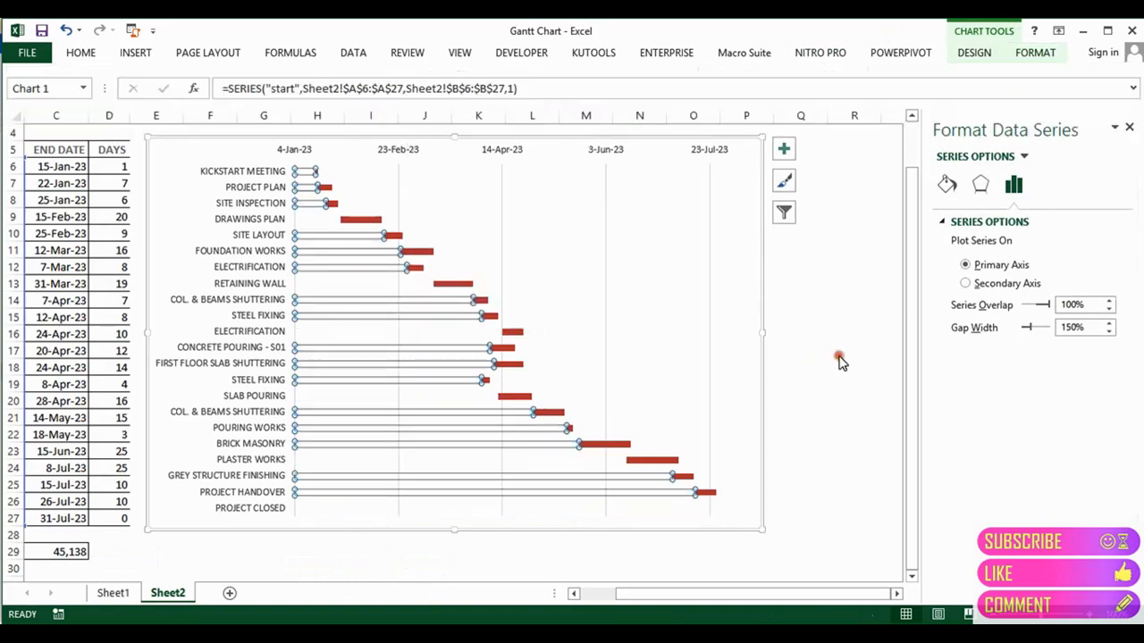
click(830, 357)
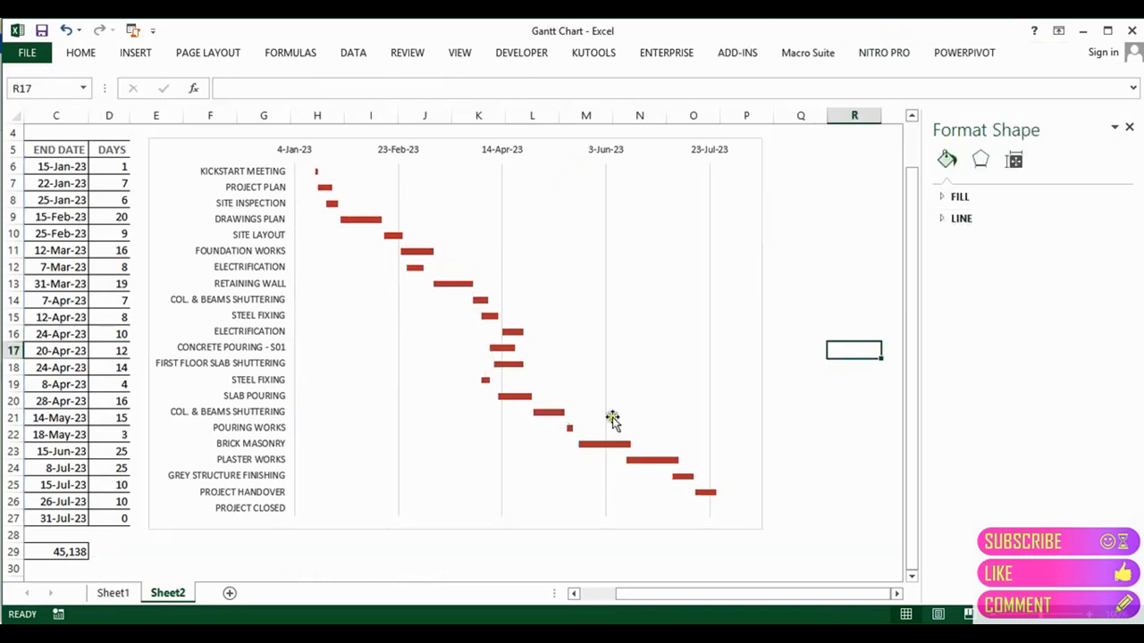
mouse_move(523, 436)
click(721, 156)
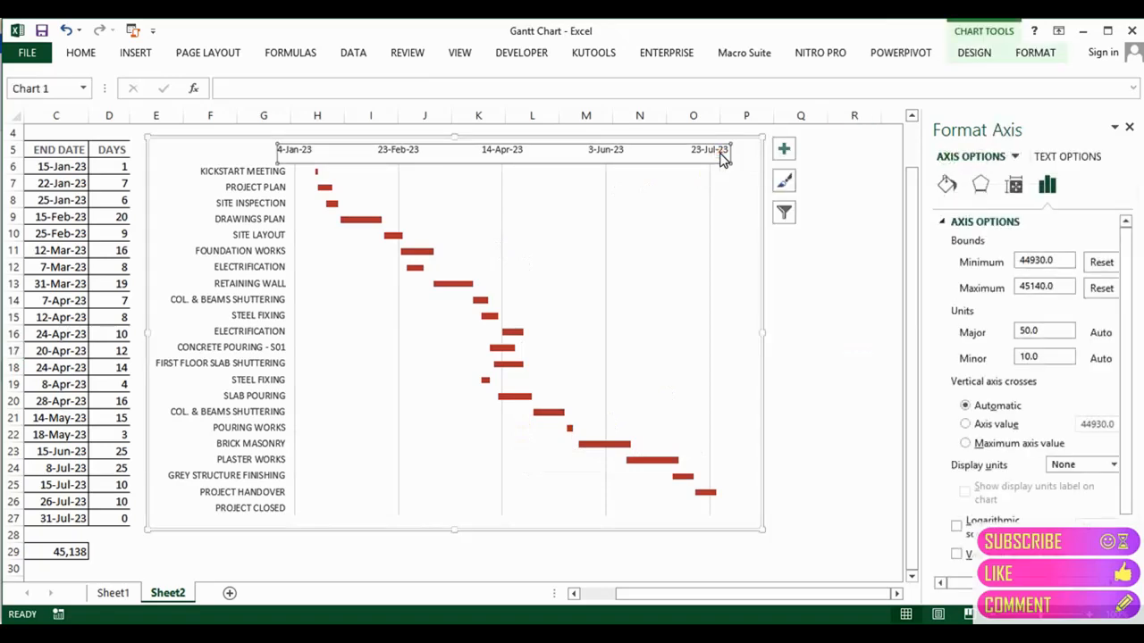
Step: Delete the horizontal date axis, then compare against Sheet1's finished chart
key(Delete)
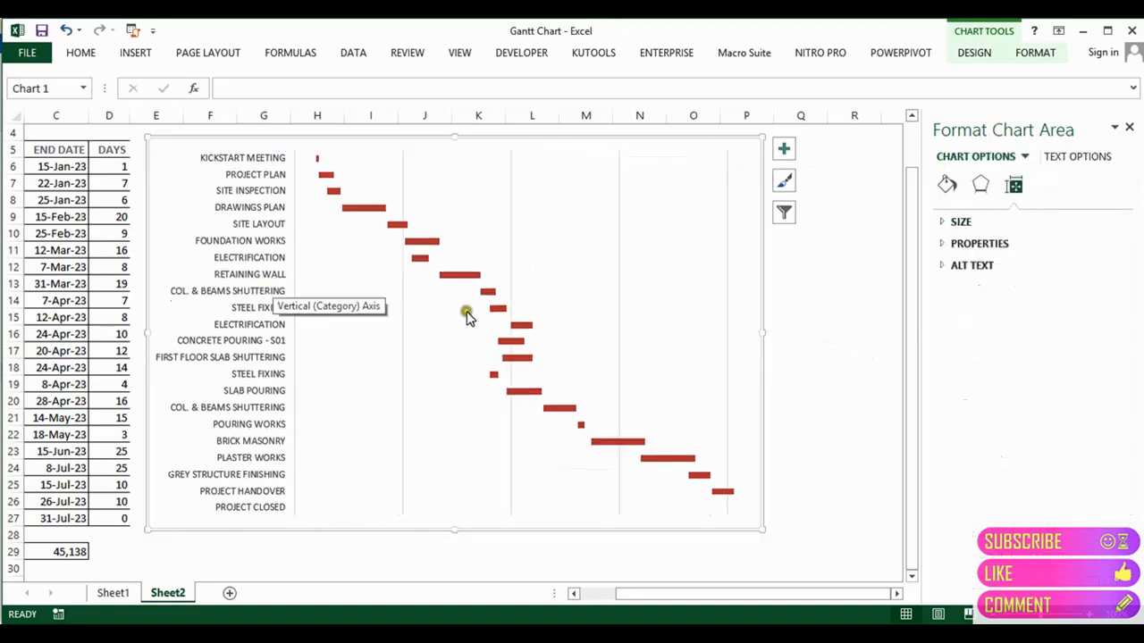
click(511, 232)
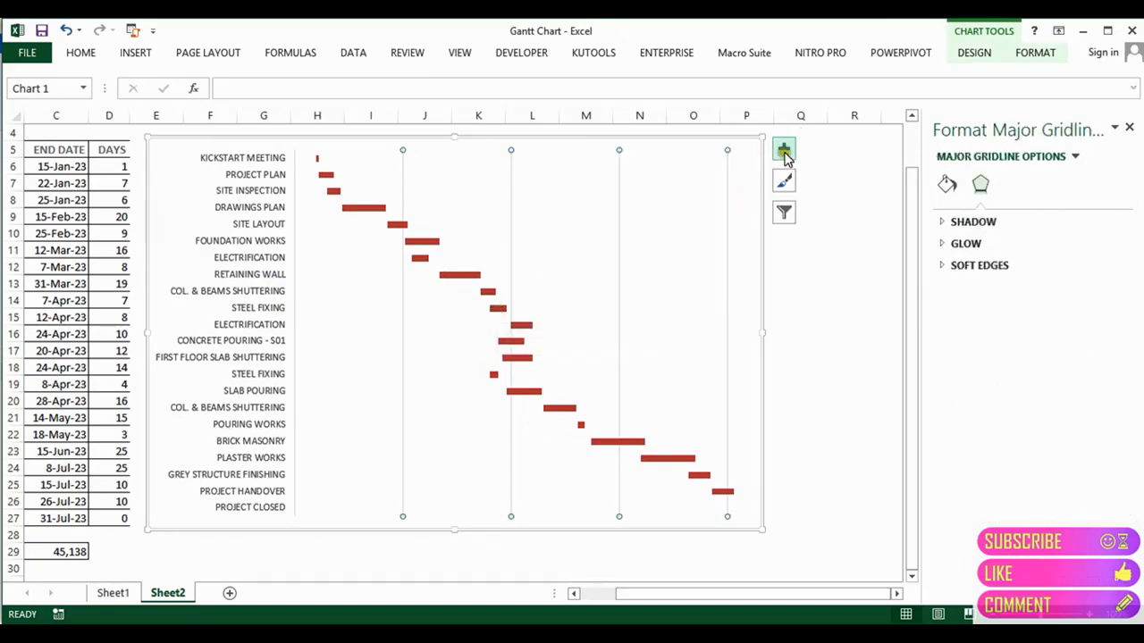
click(113, 592)
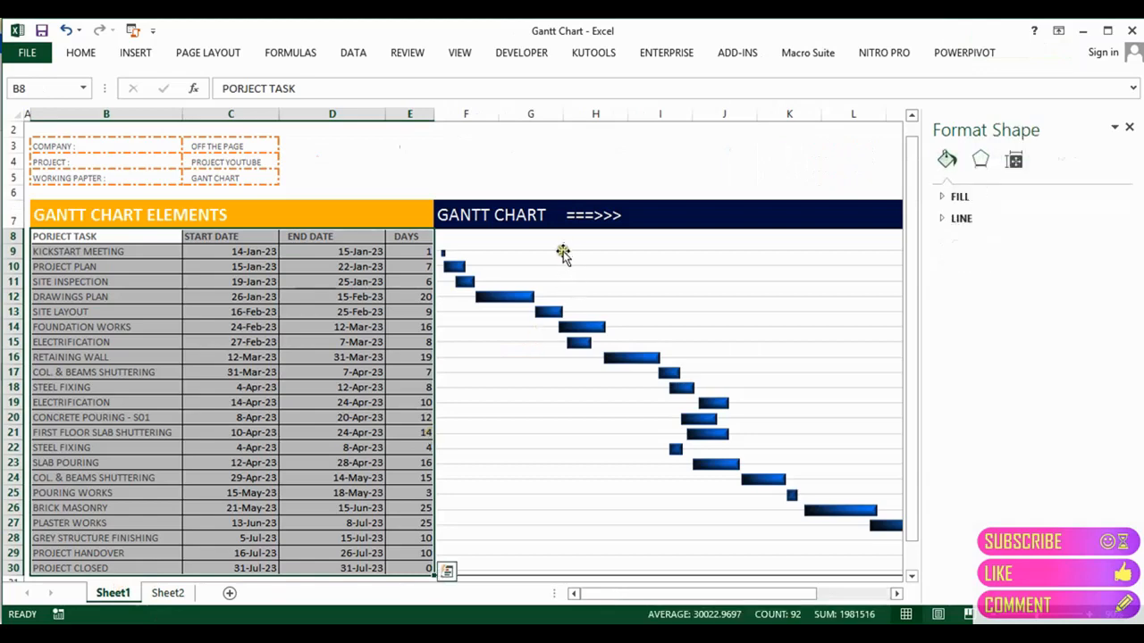
click(562, 254)
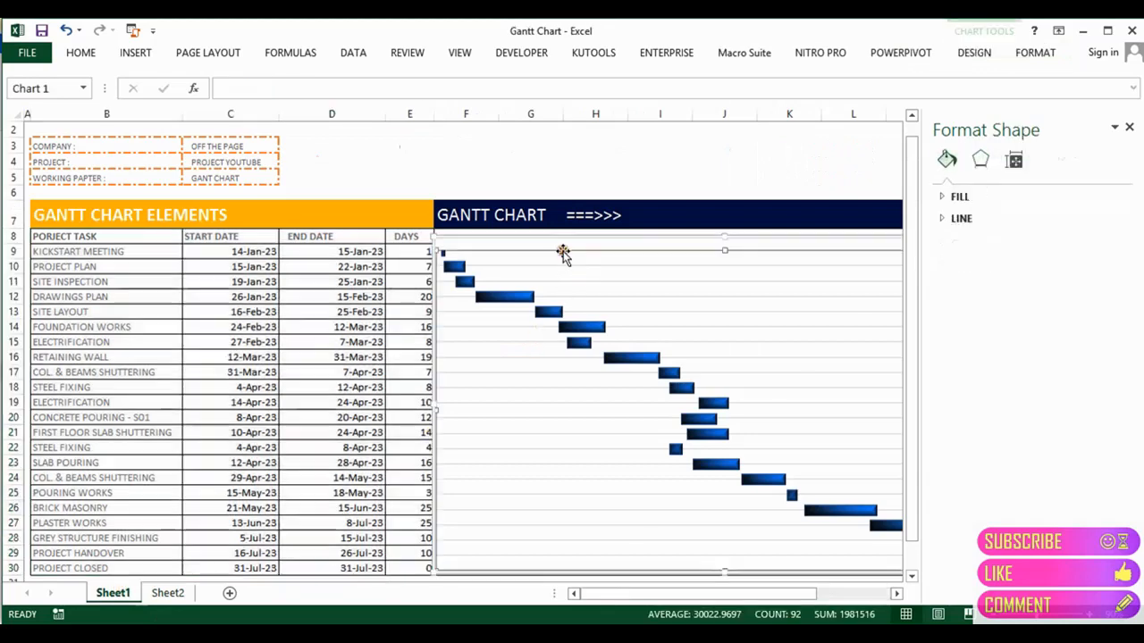
click(168, 592)
click(728, 228)
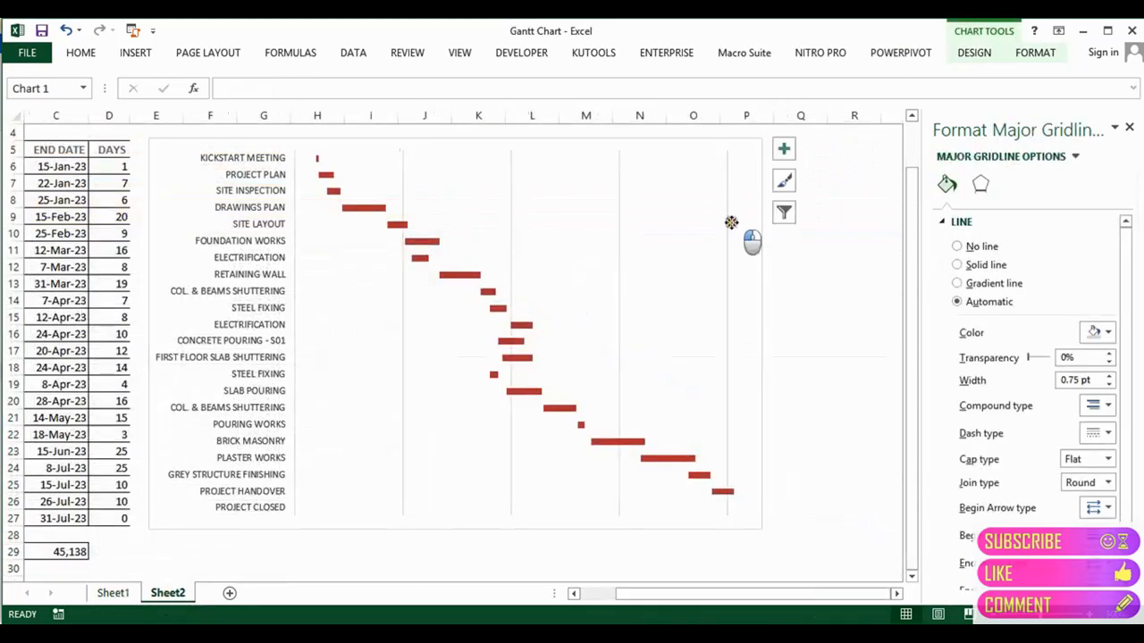
Step: Add Primary Major Horizontal gridlines and remove the Primary Major Vertical gridlines
click(734, 219)
click(784, 149)
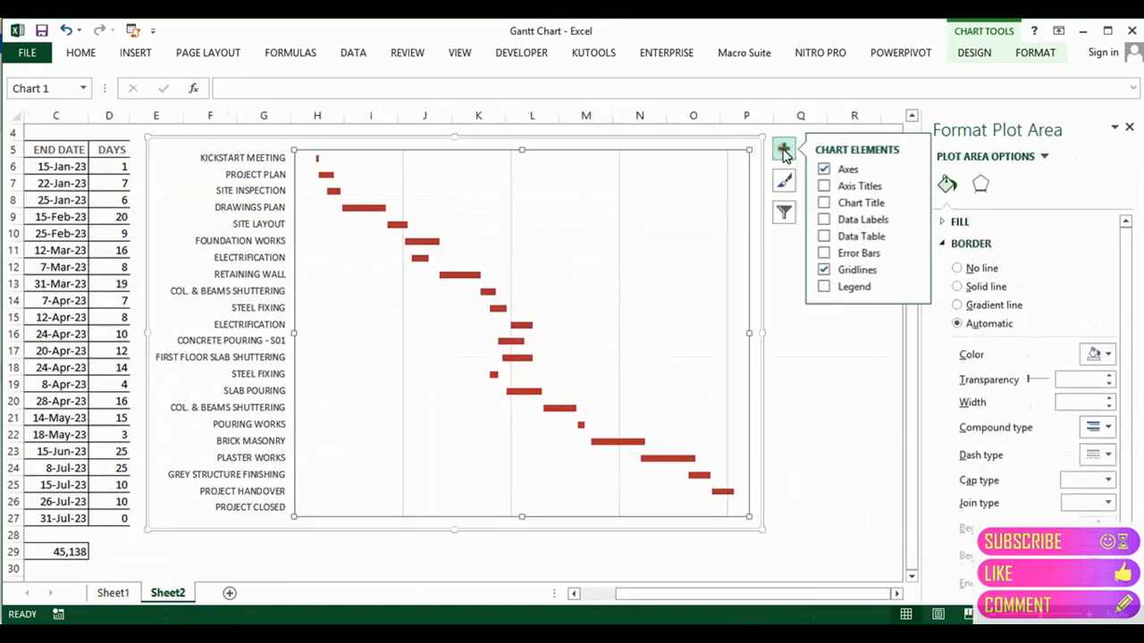
click(854, 170)
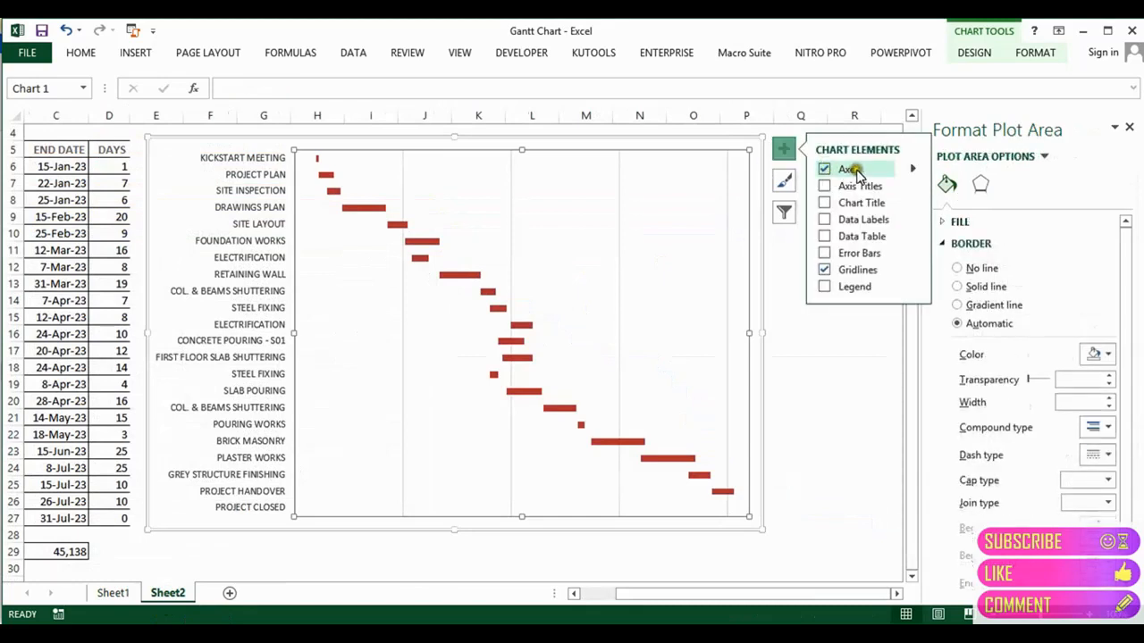
click(914, 169)
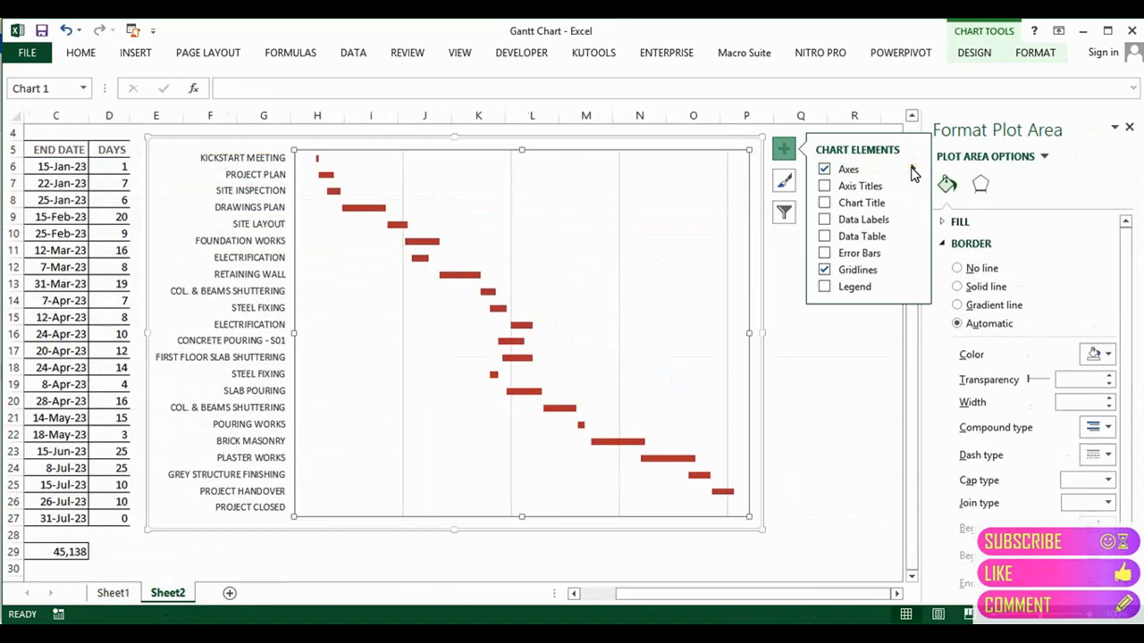
click(917, 270)
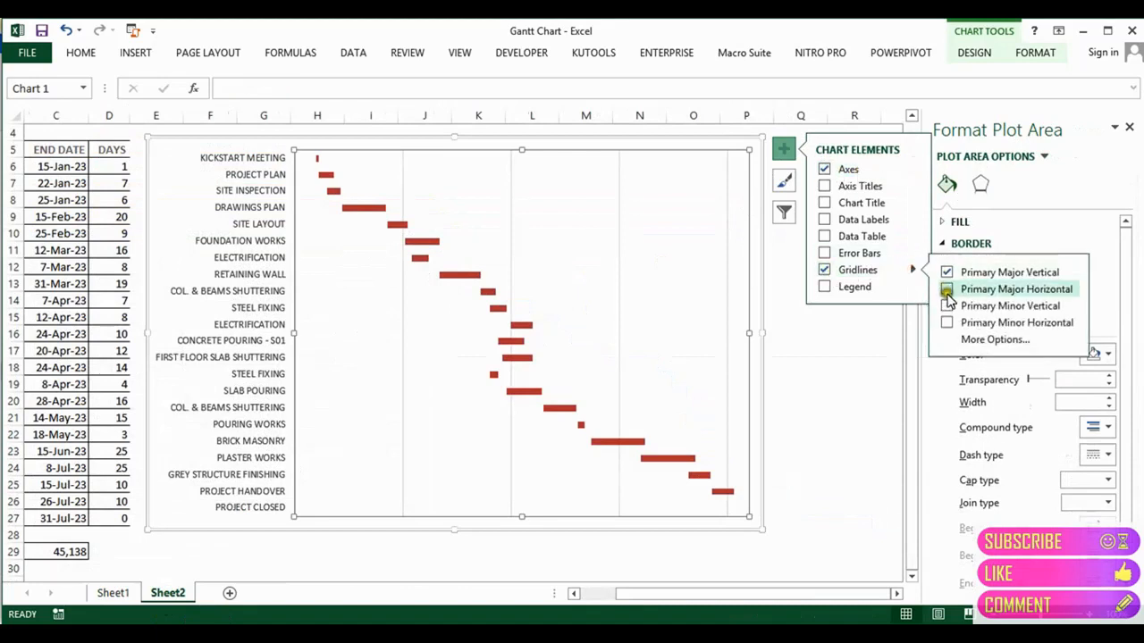
click(947, 306)
click(946, 290)
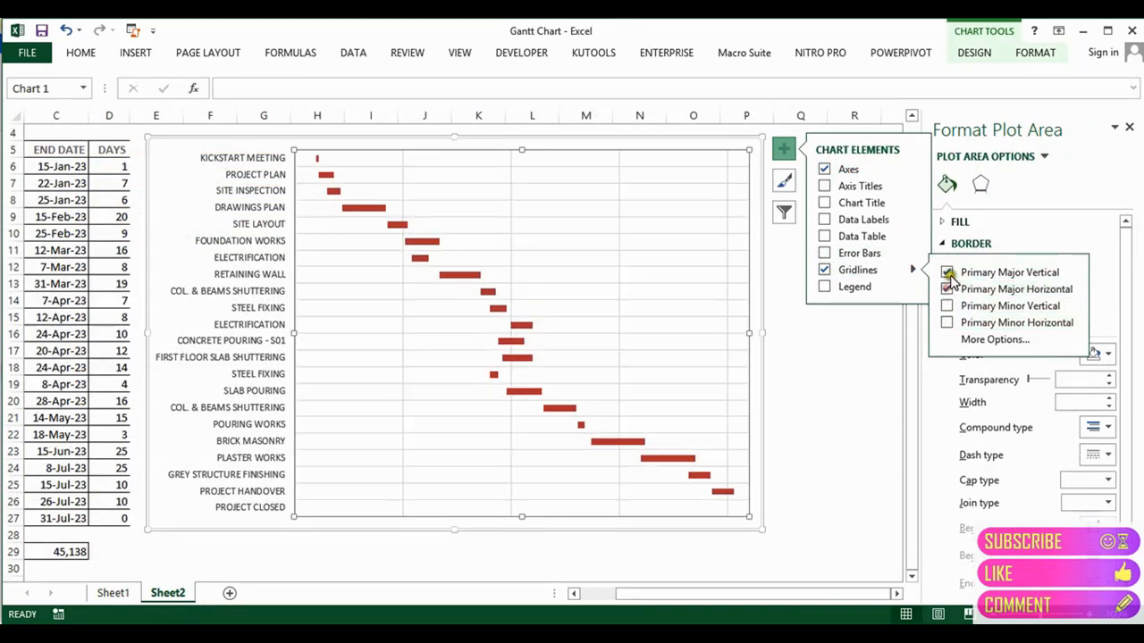
click(947, 274)
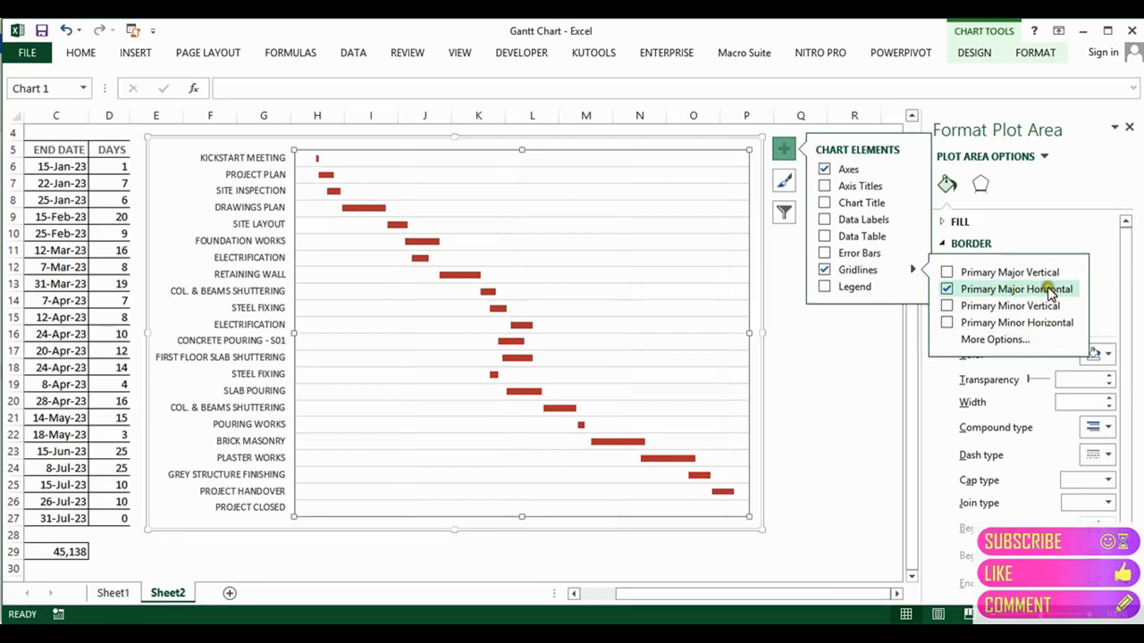
Step: Briefly try minor horizontal gridlines, then keep only major horizontal gridlines
click(947, 289)
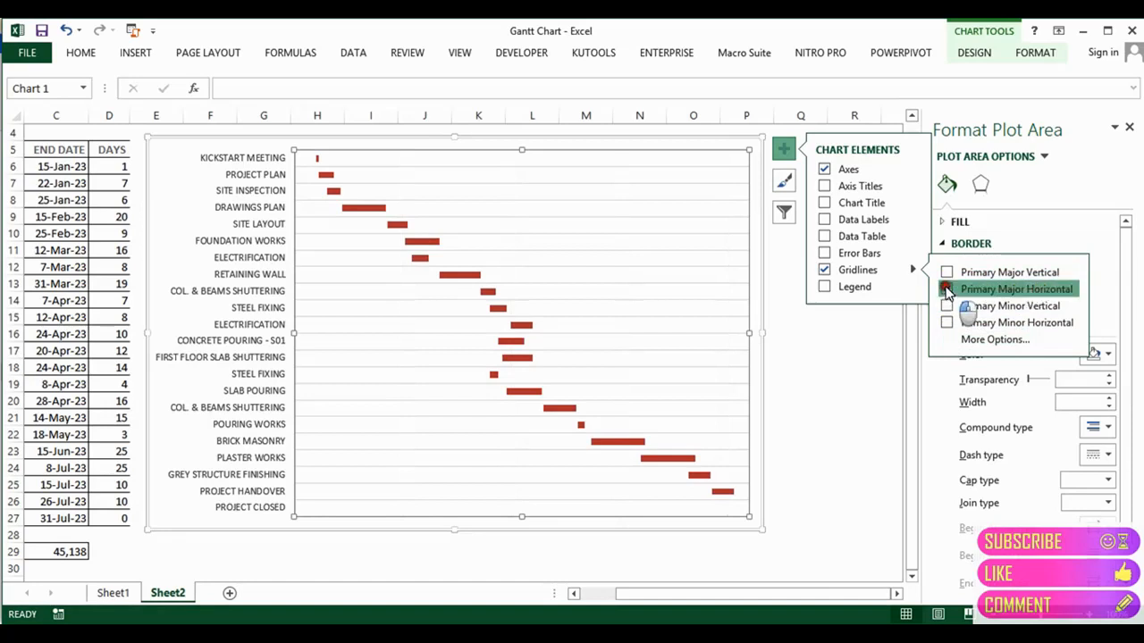
click(946, 323)
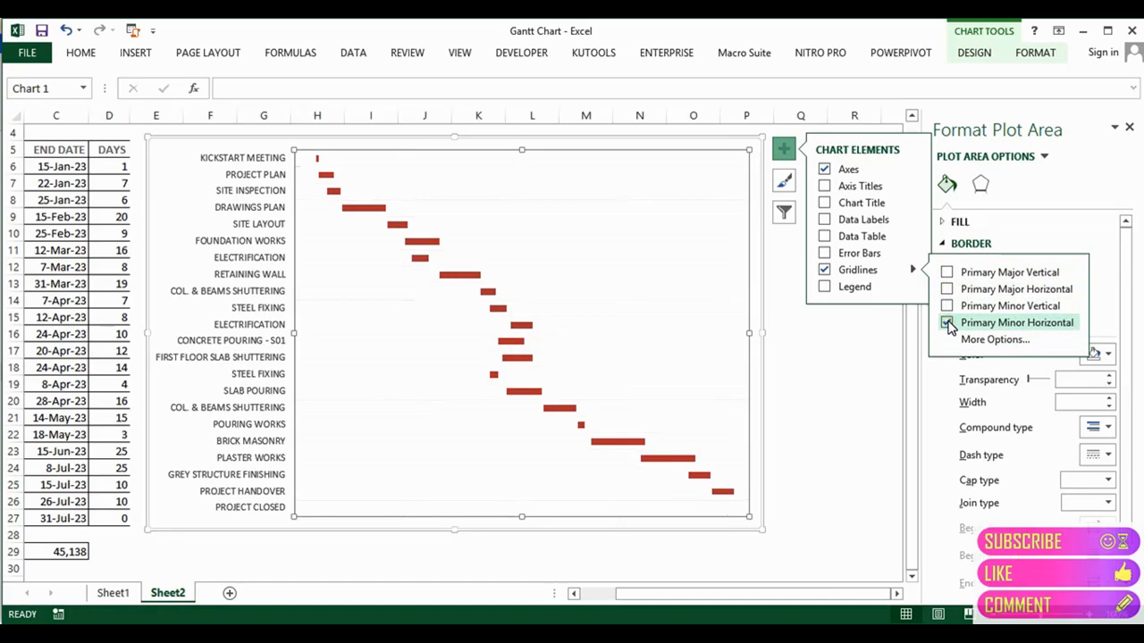
click(946, 323)
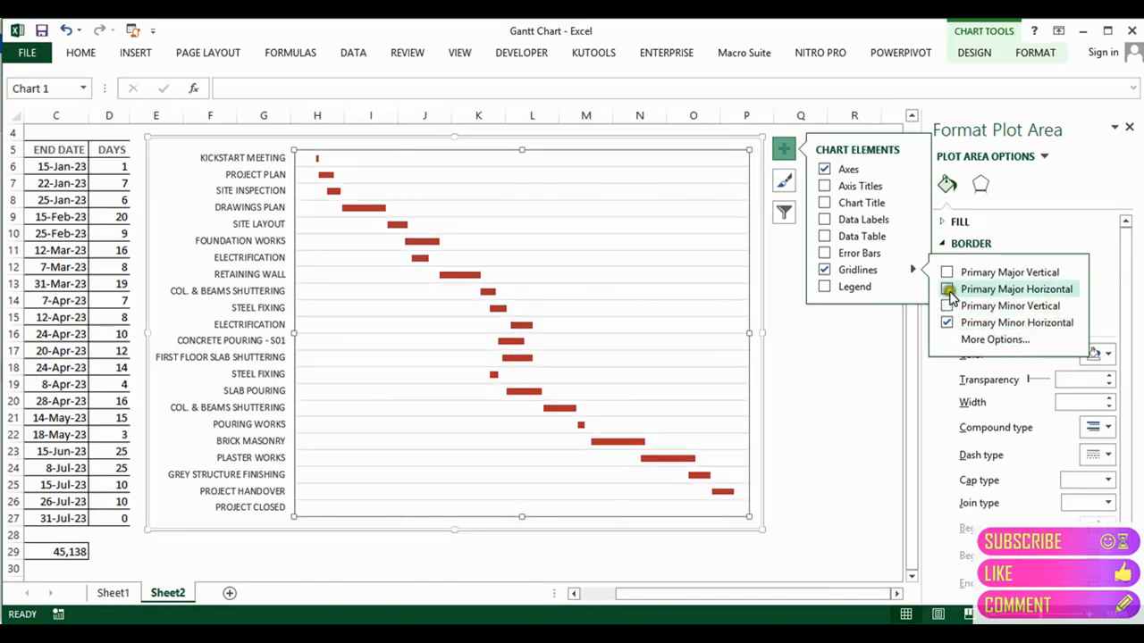
click(947, 323)
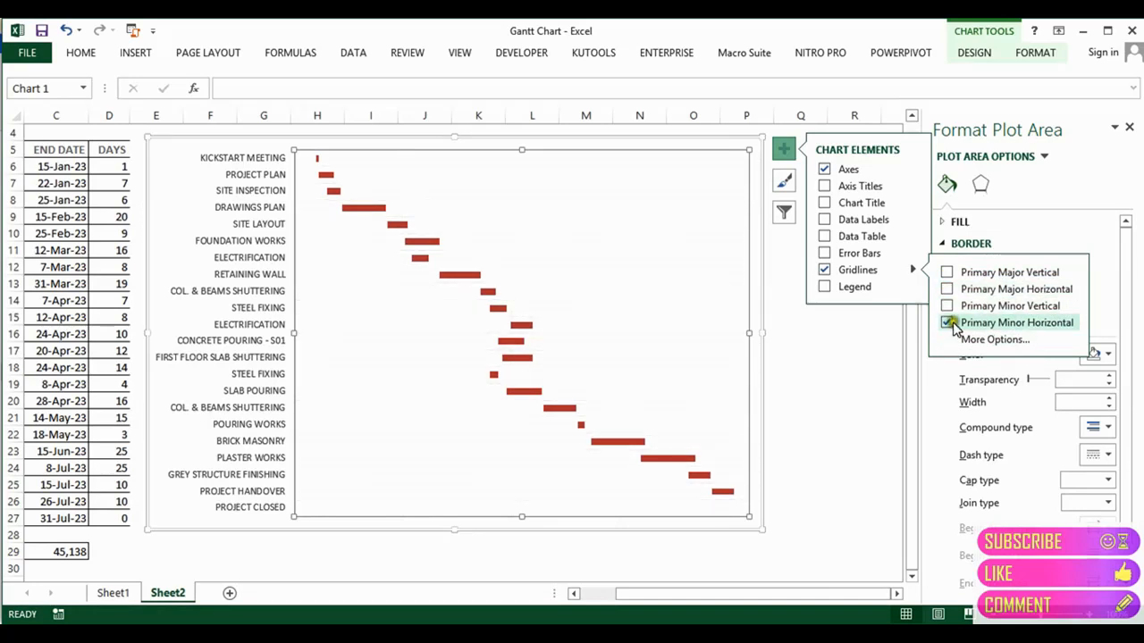
click(947, 289)
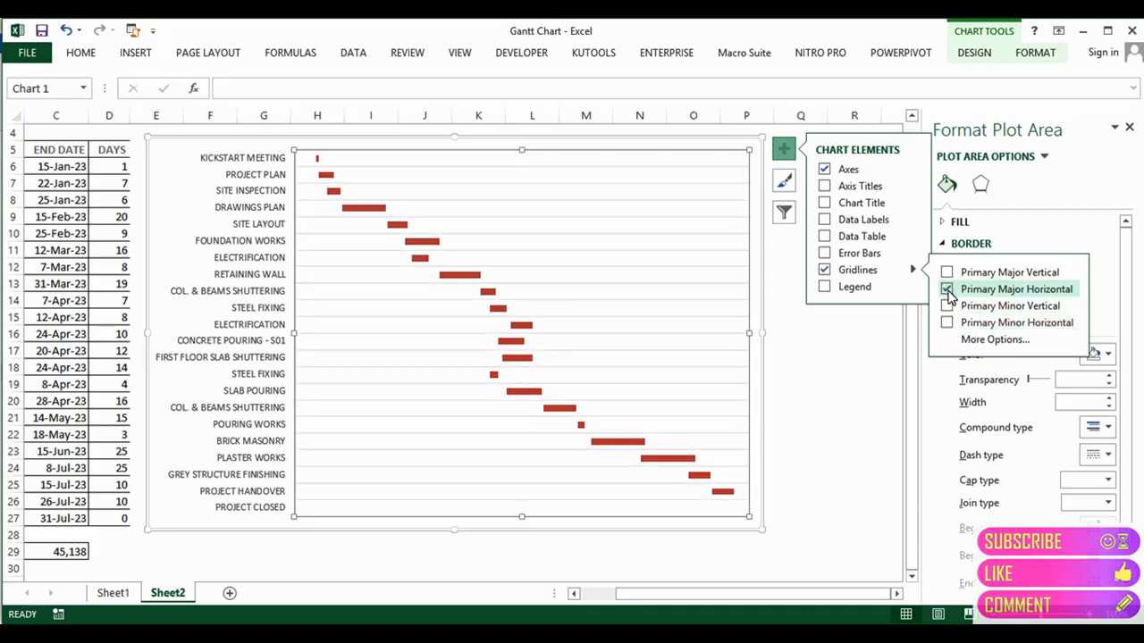
click(838, 362)
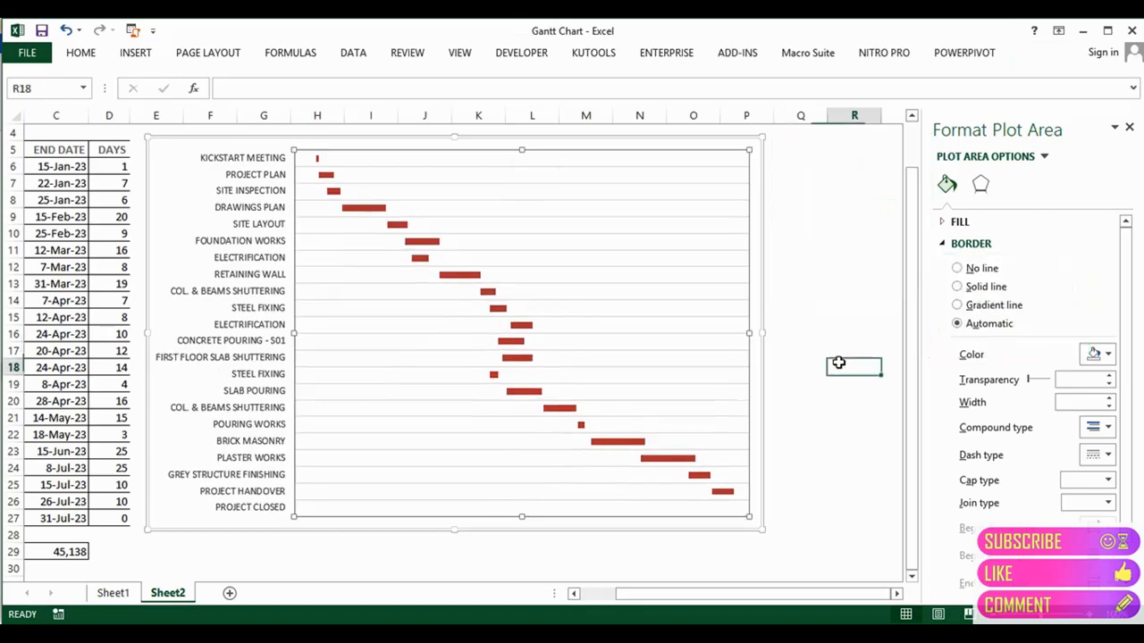
Step: Delete the task-name vertical axis labels and return to the table at column A
click(261, 216)
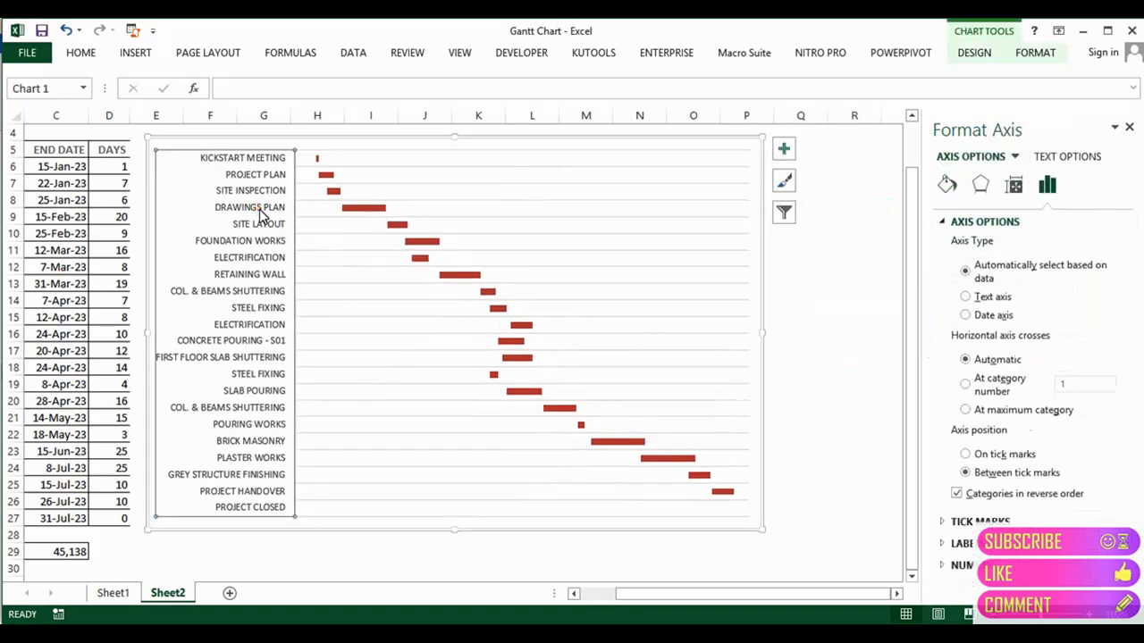
click(248, 156)
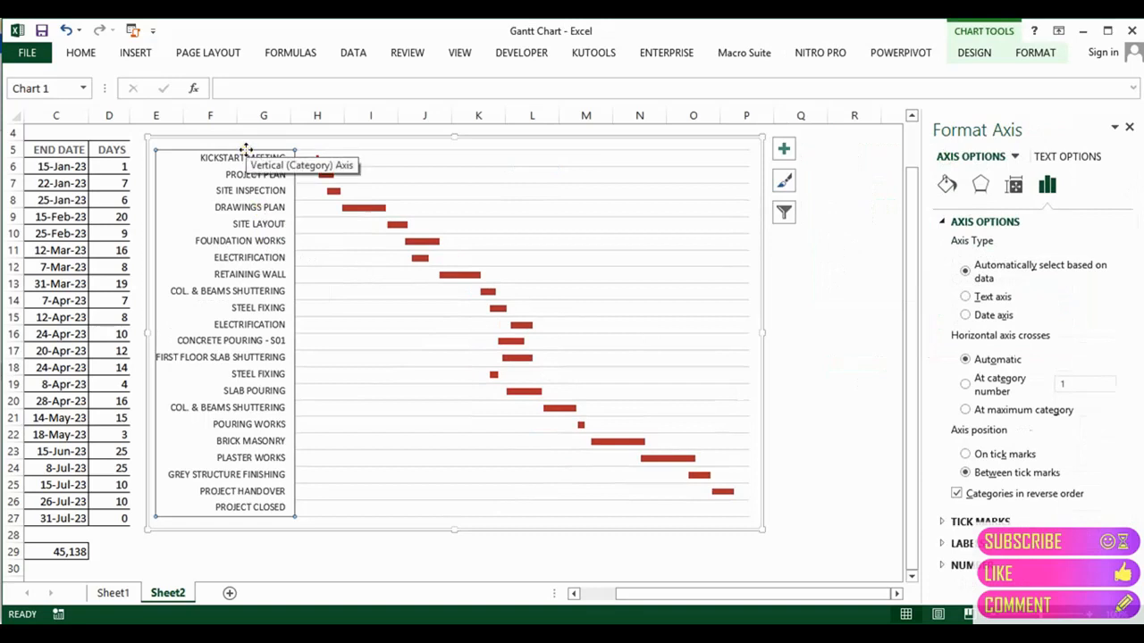
key(Delete)
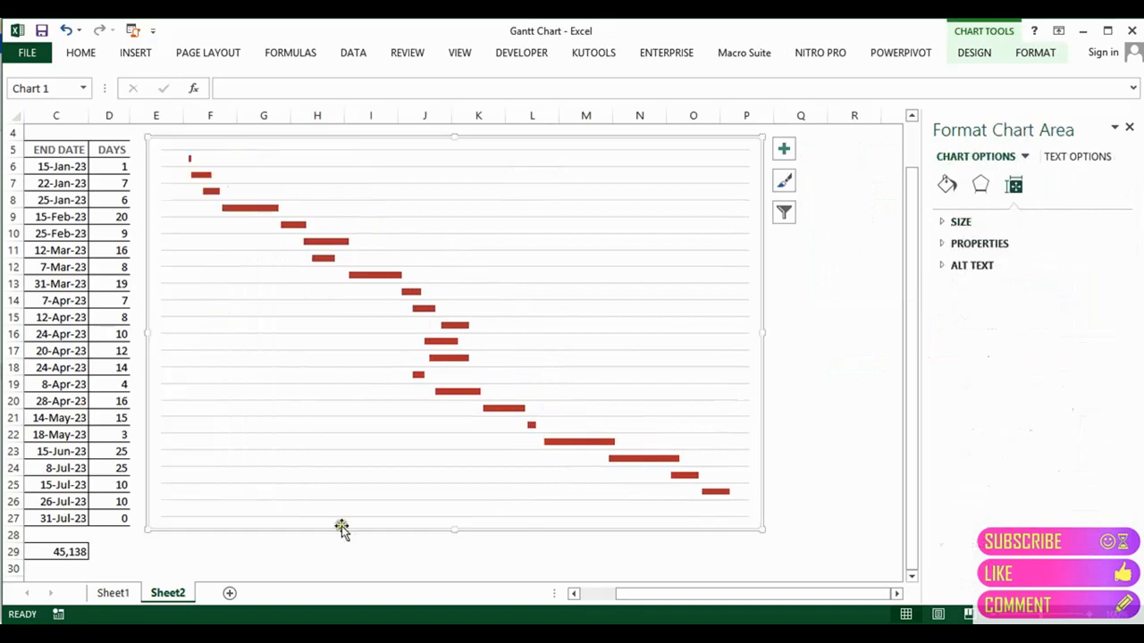
drag(645, 595, 549, 595)
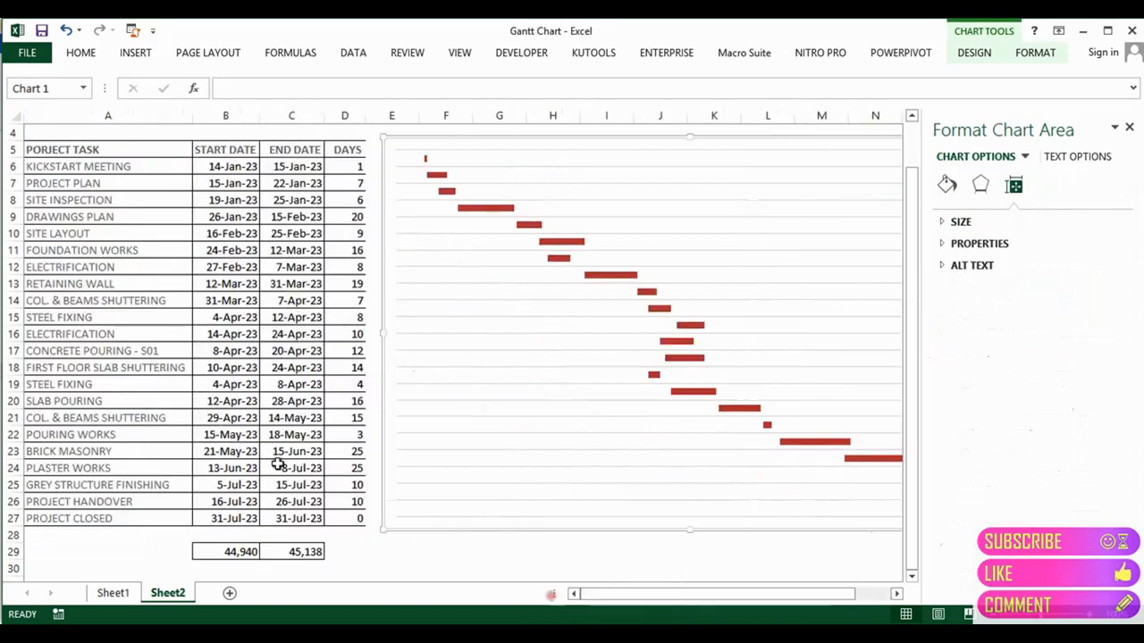
click(132, 341)
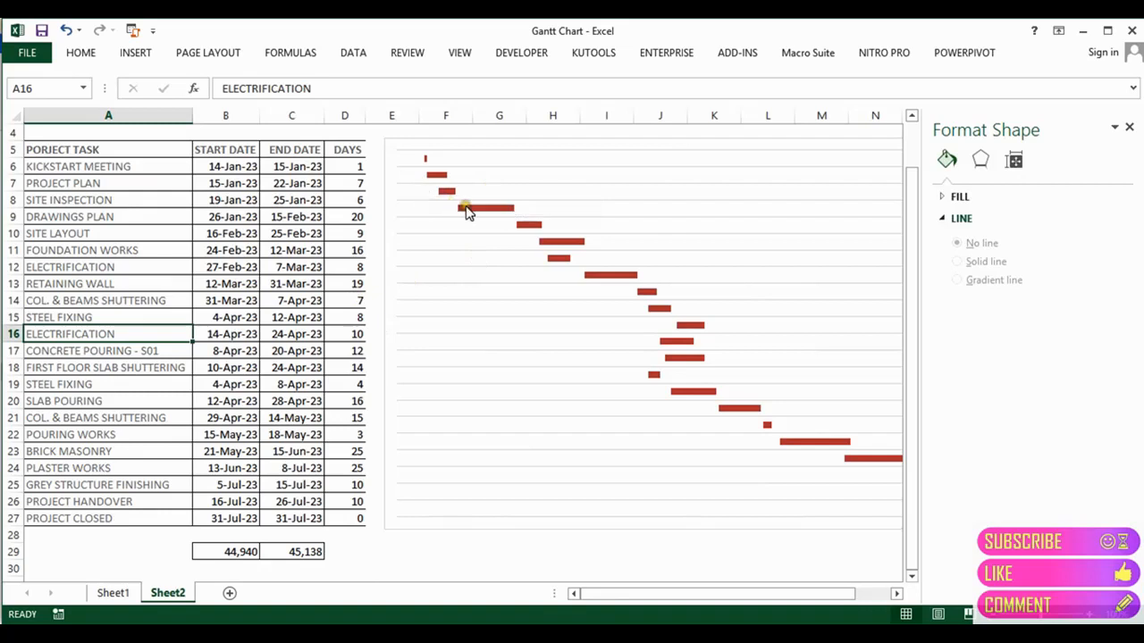
Step: Compare with Sheet1's chart and set the bar series gap width to 50%
click(493, 227)
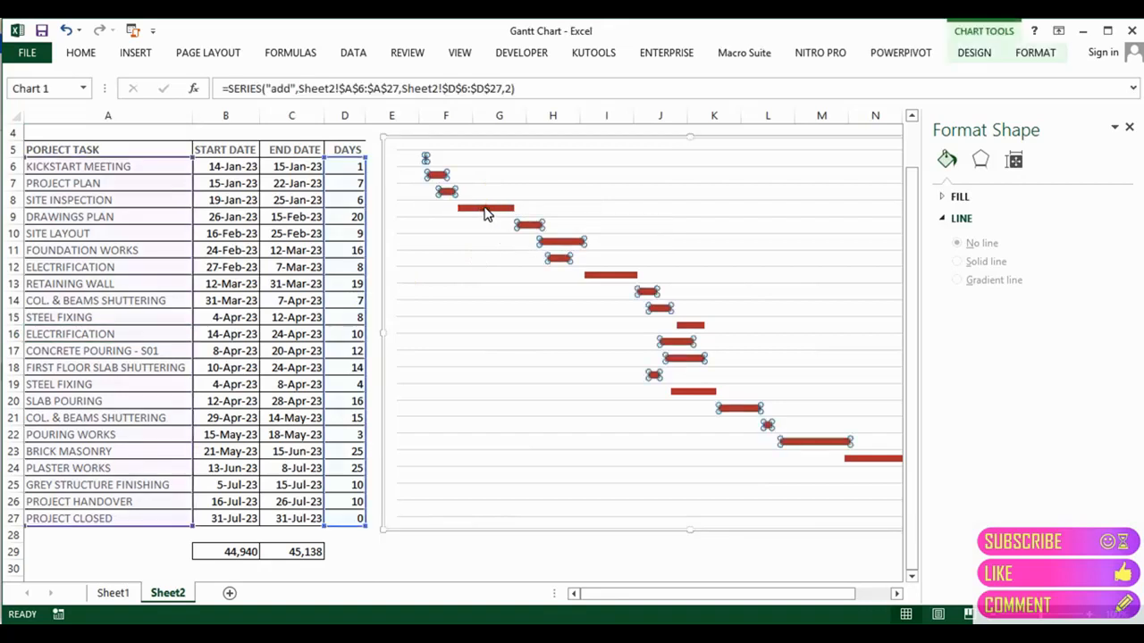
click(532, 220)
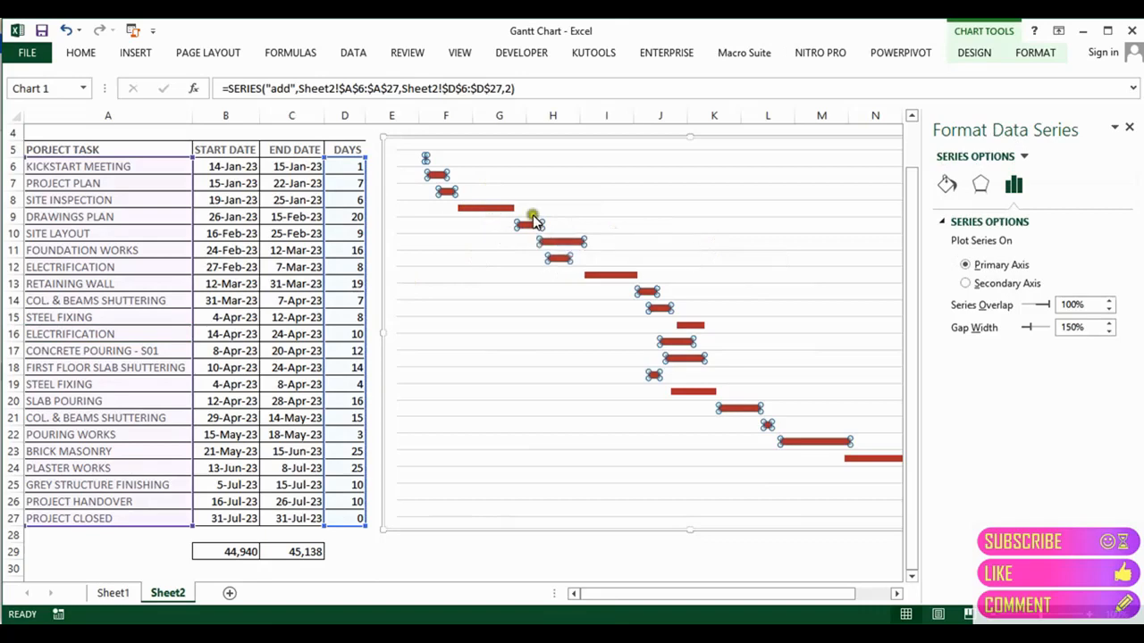
click(117, 594)
click(453, 326)
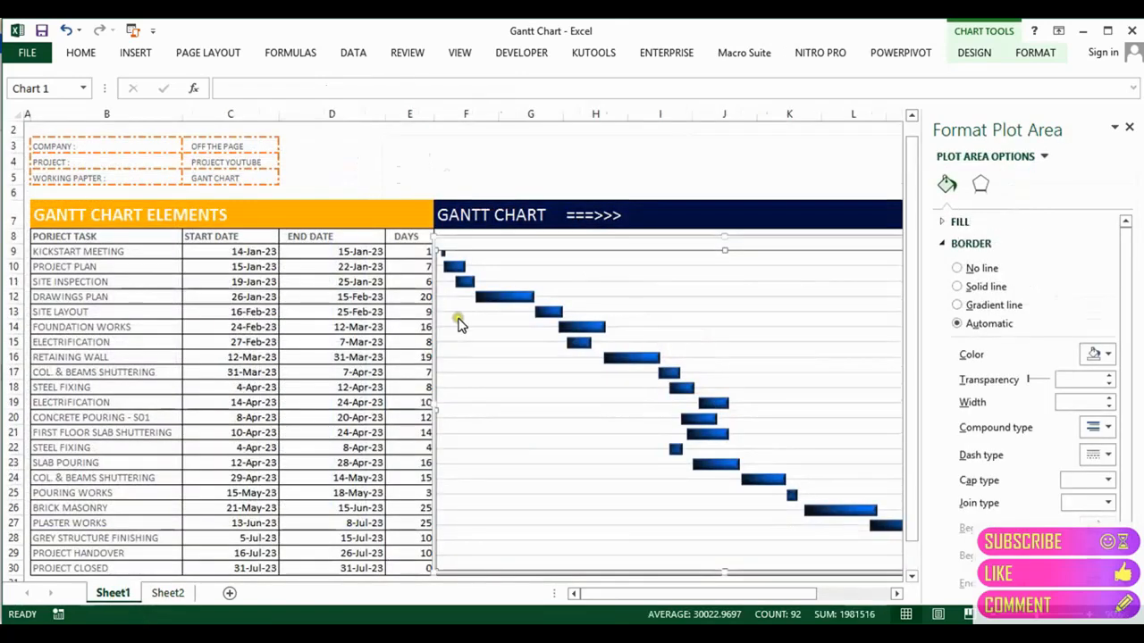
click(167, 592)
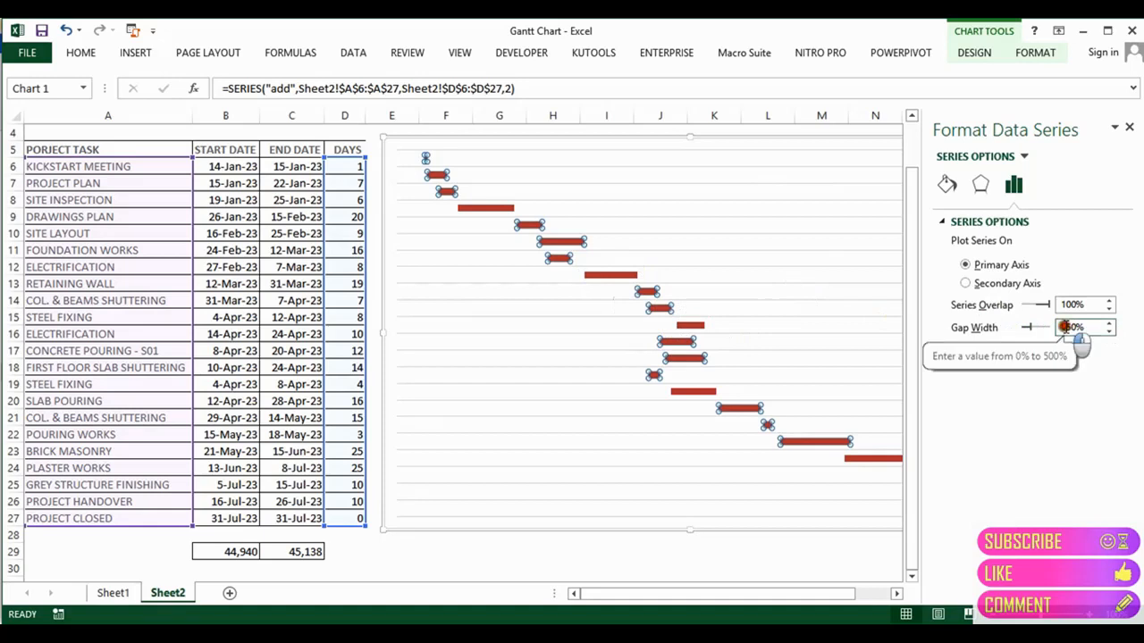
key(BackSpace)
text(0)
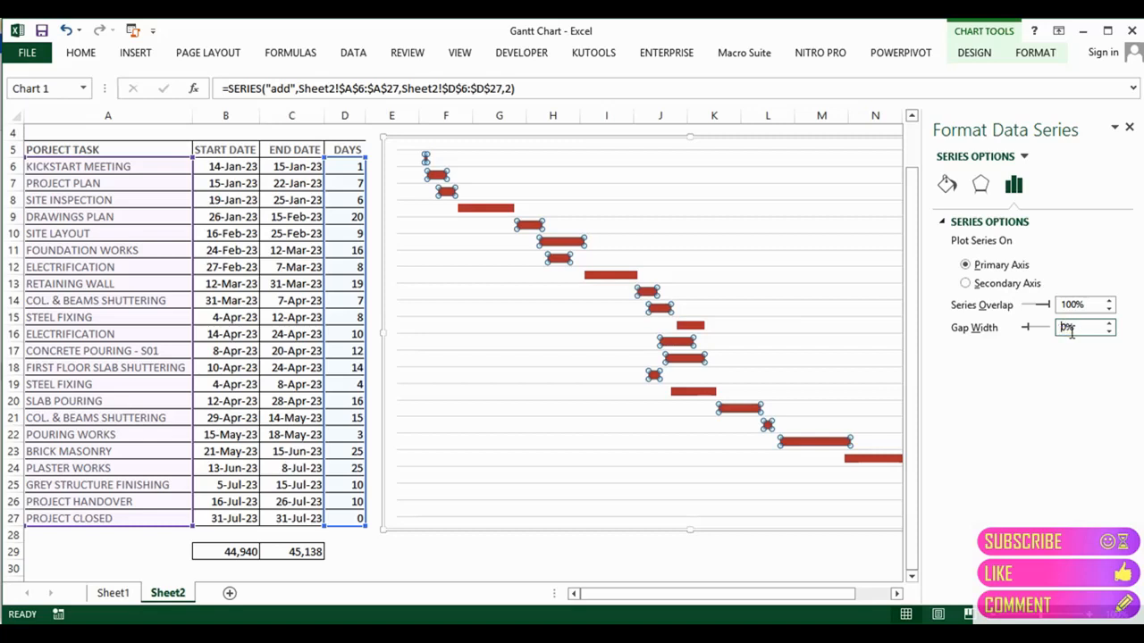
key(BackSpace)
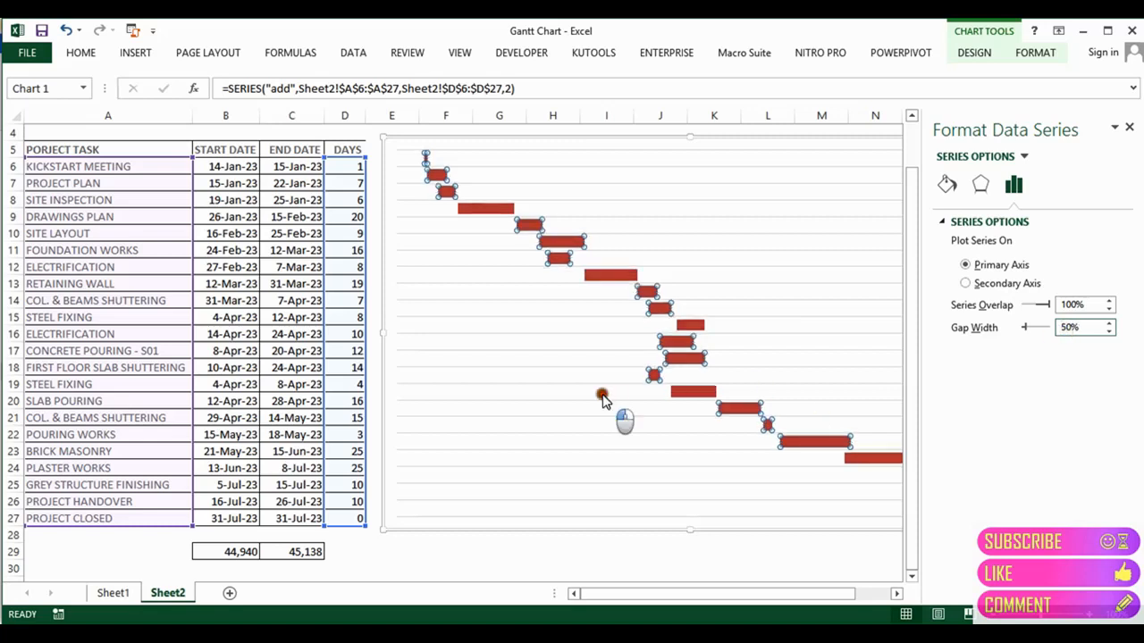
click(602, 396)
click(690, 327)
Step: Switch the duration bars' fill to a Gradient fill
click(1034, 53)
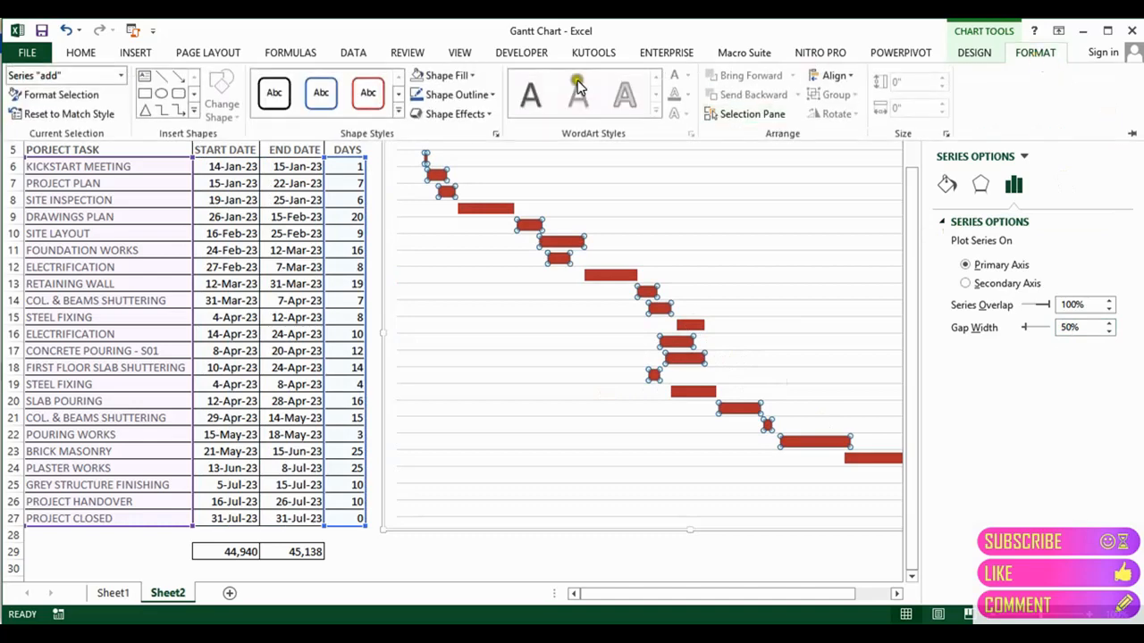
click(471, 76)
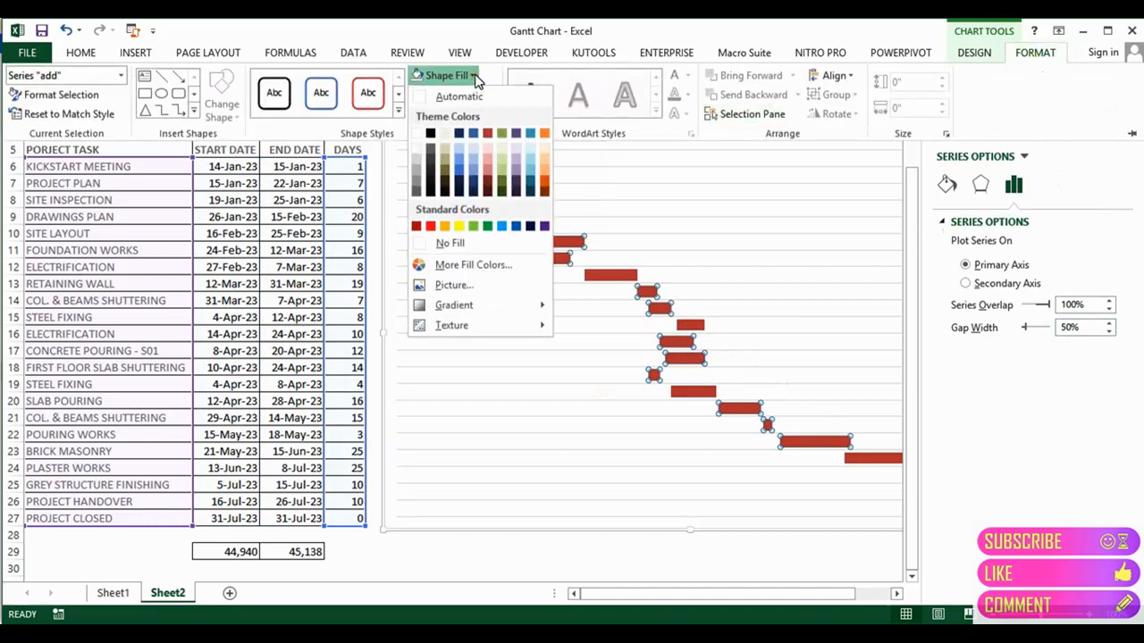
mouse_move(485, 304)
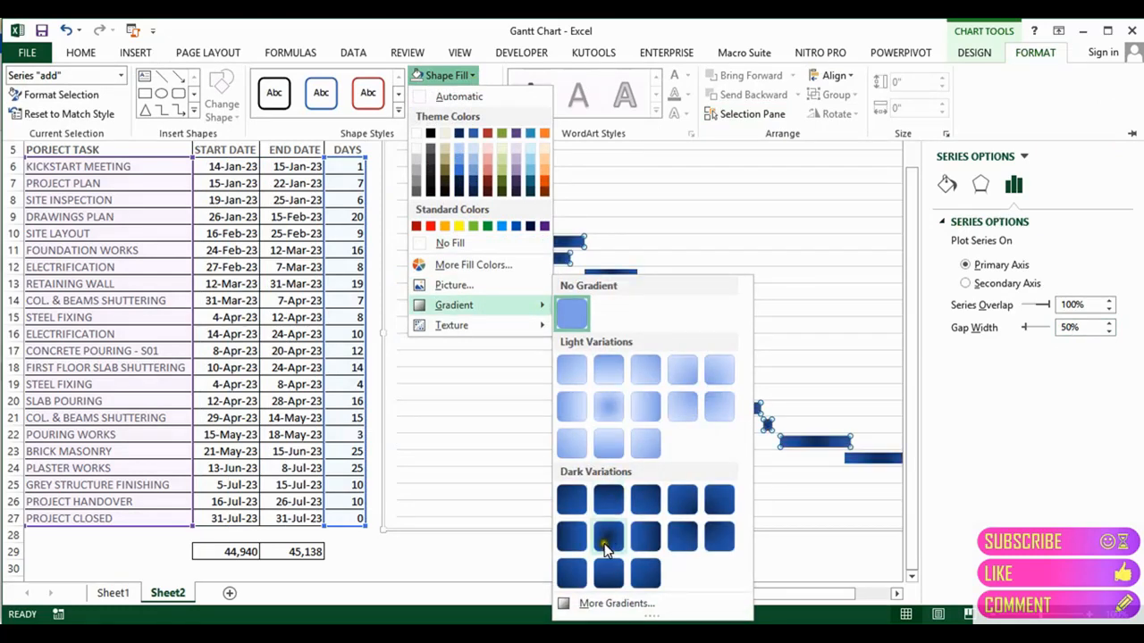
click(601, 604)
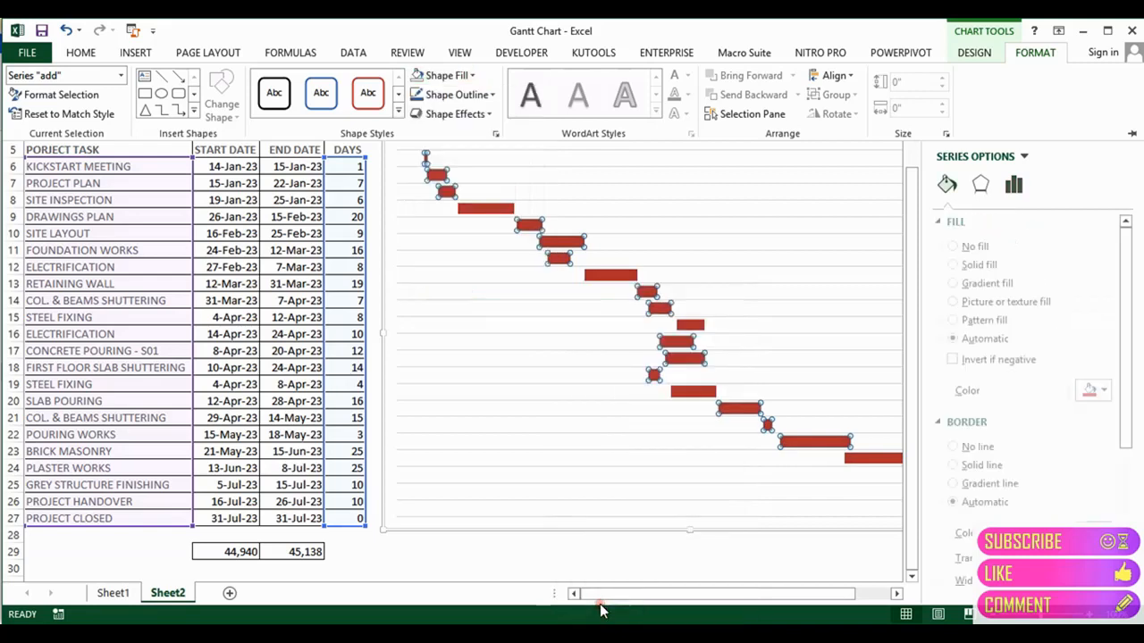
click(968, 282)
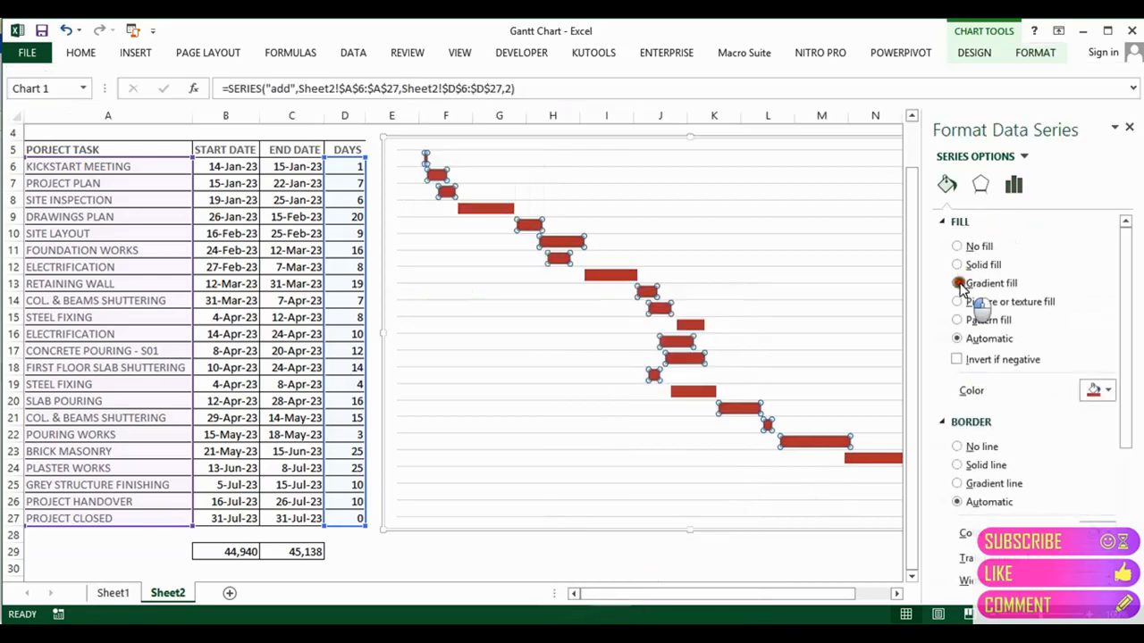
drag(1128, 357, 1131, 400)
Step: Set the gradient stops to black on the right and a blue shade on the left
click(1041, 410)
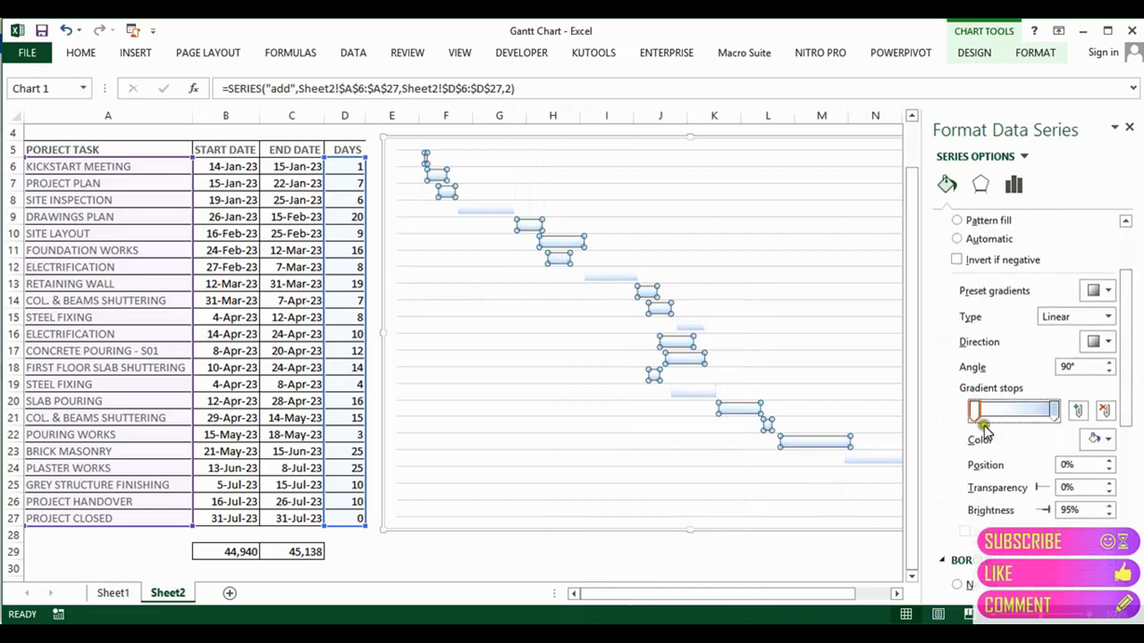
click(974, 412)
click(1108, 441)
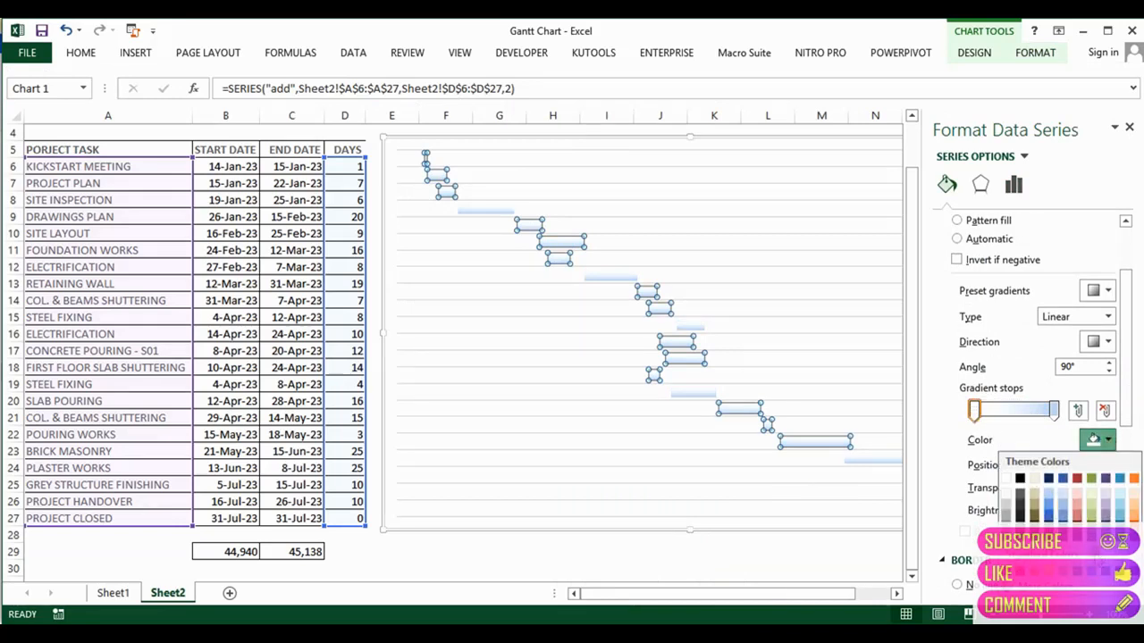
click(1020, 478)
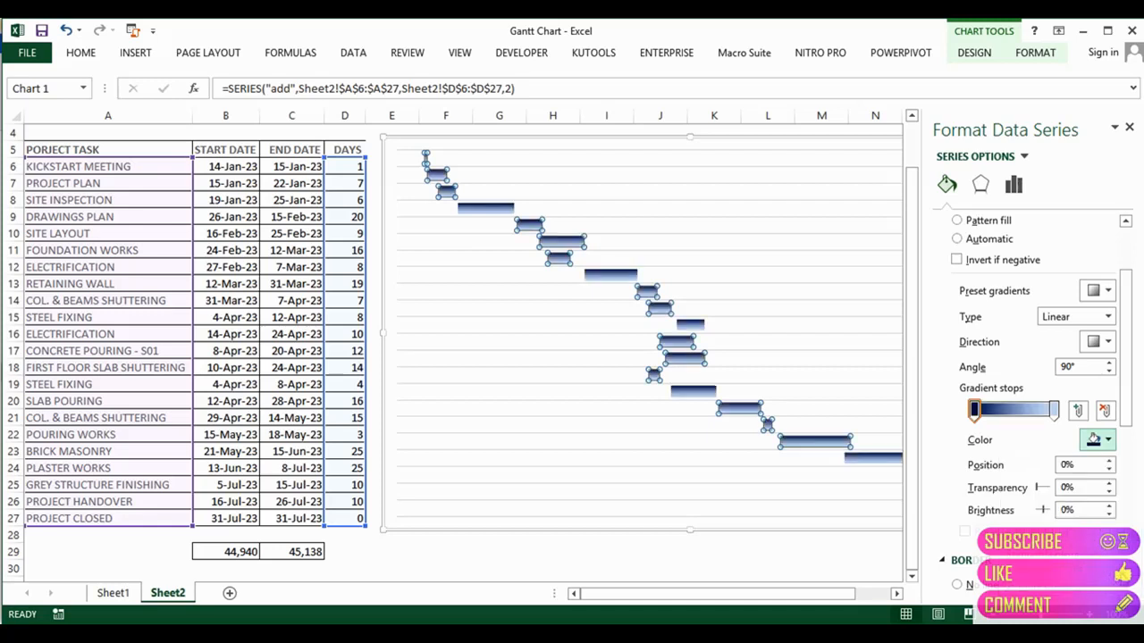
click(1053, 410)
click(1106, 439)
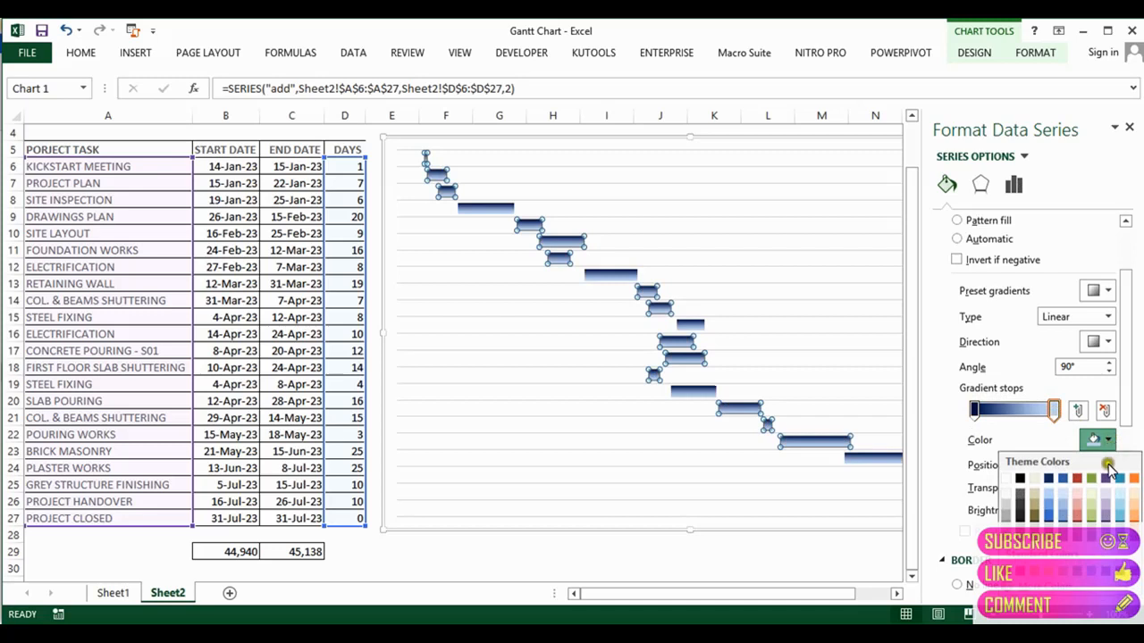
click(1019, 478)
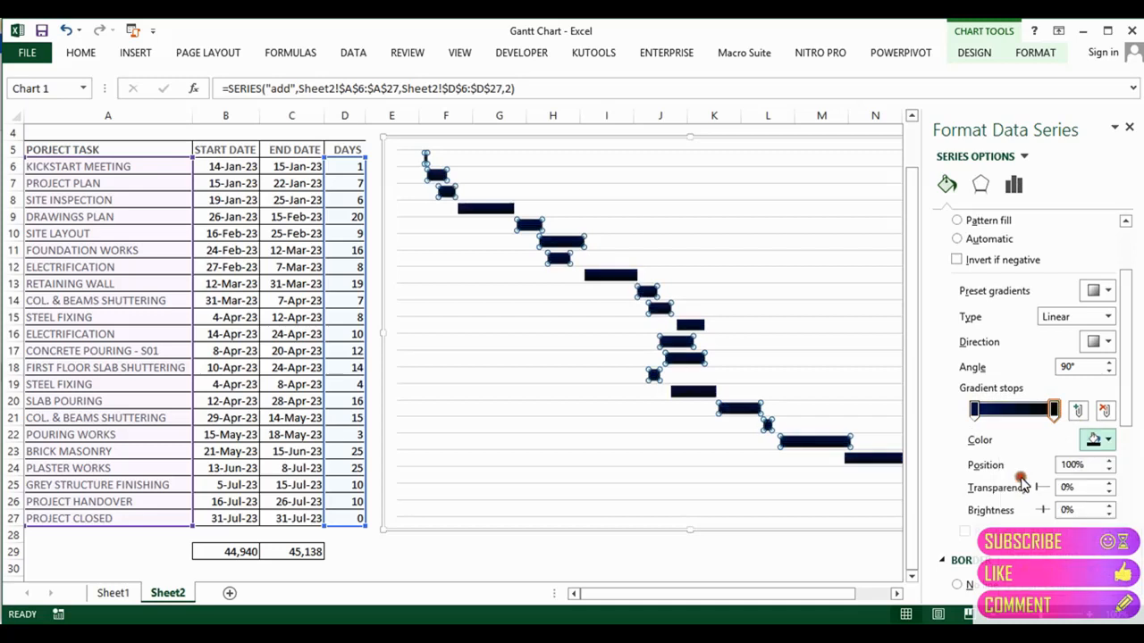
click(974, 411)
click(1106, 440)
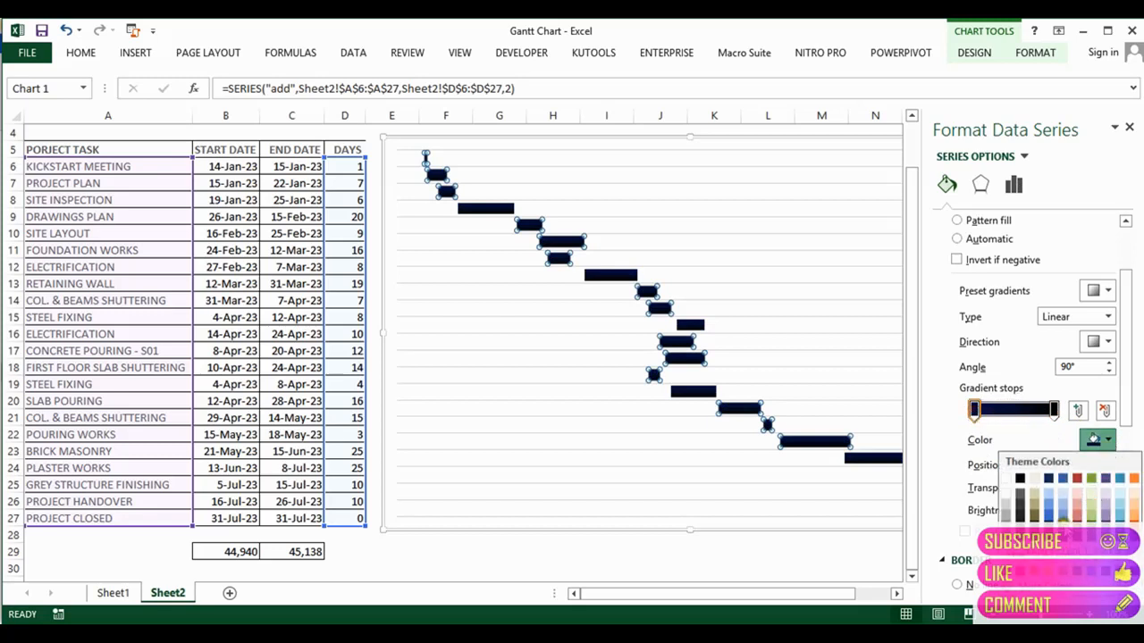
click(1047, 518)
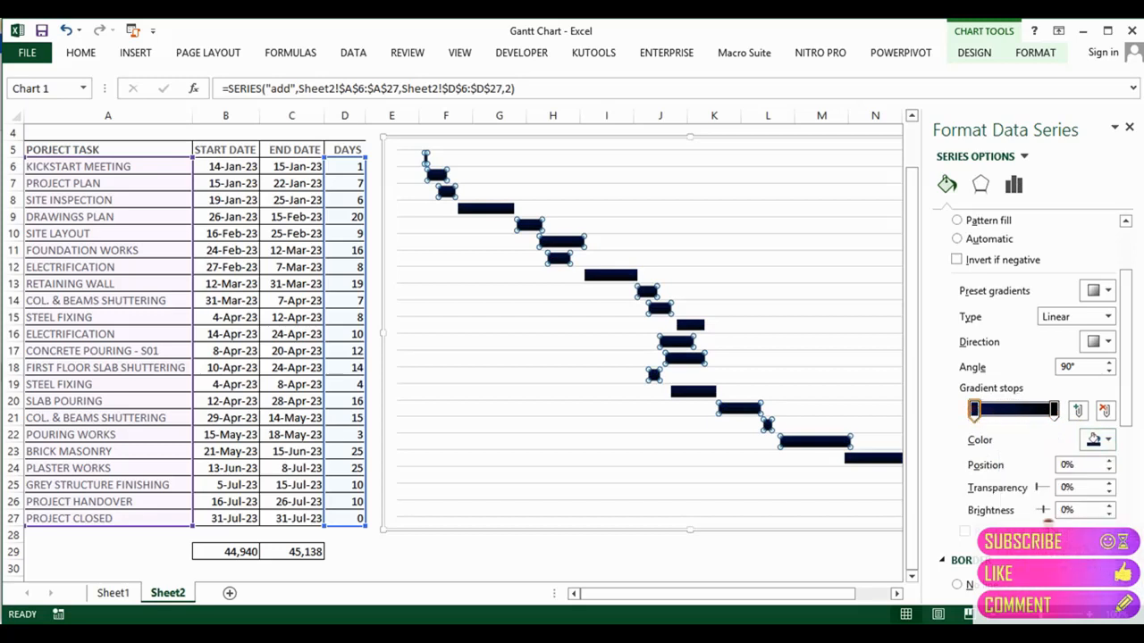
click(1106, 440)
click(1047, 514)
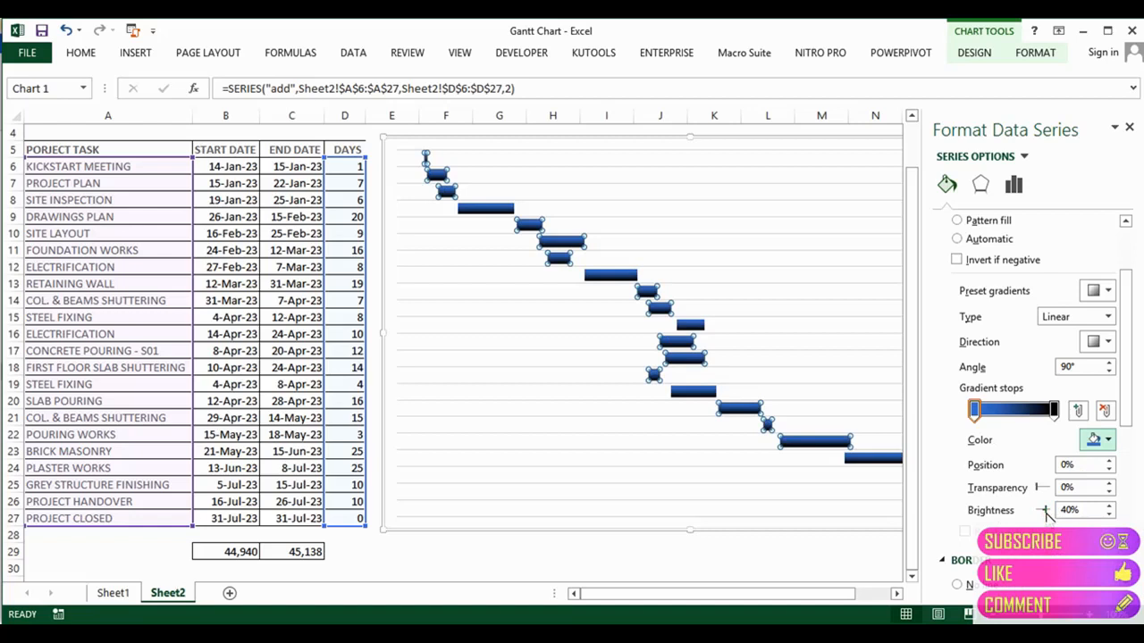
Step: Change the gradient type to Rectangular
click(1108, 318)
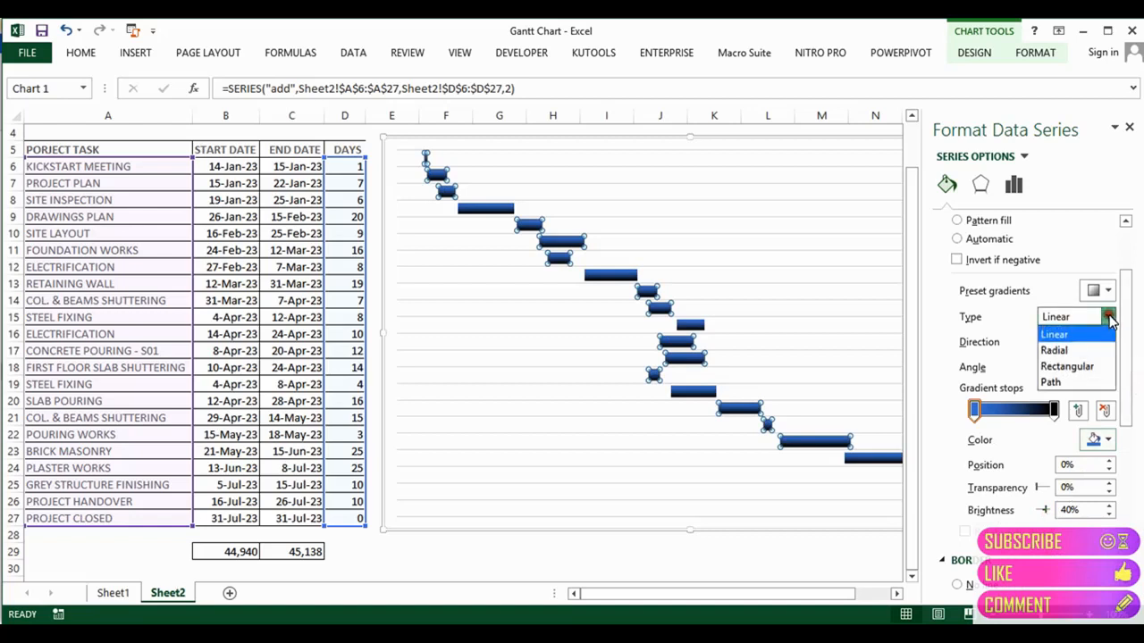
click(1088, 366)
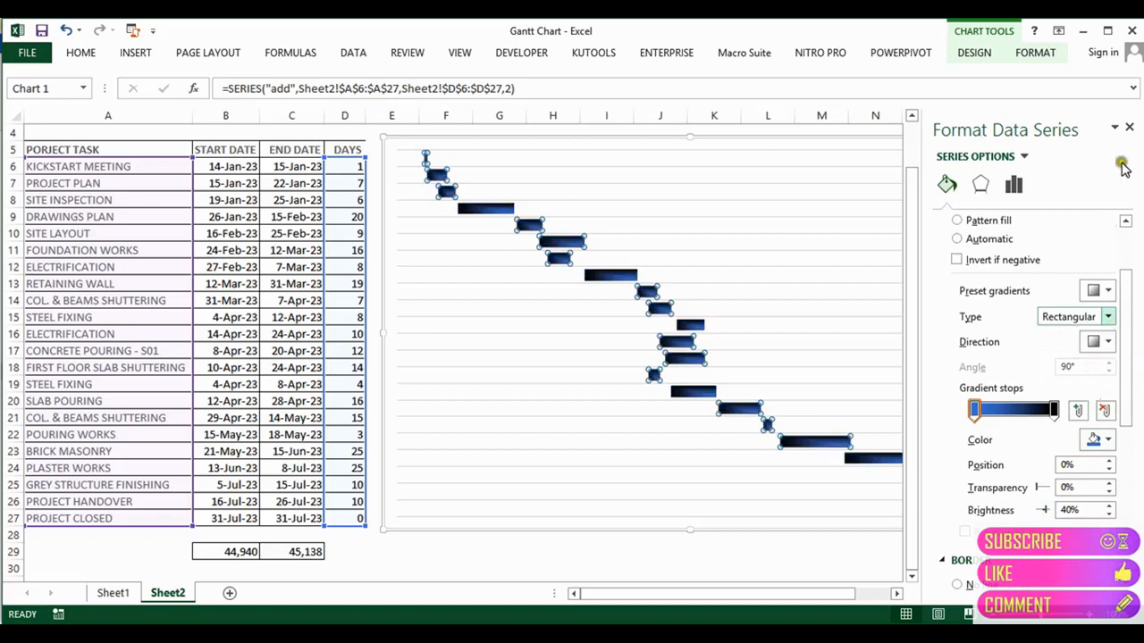
click(1128, 130)
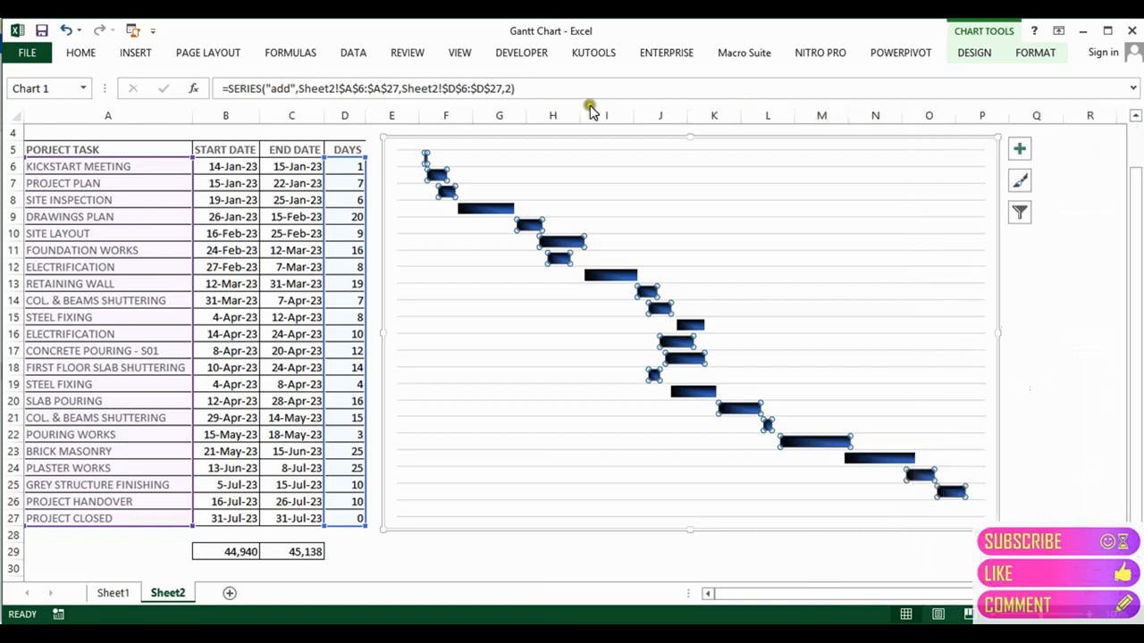
Step: Apply the Circle bevel shape effect to the gradient duration bars
click(1014, 53)
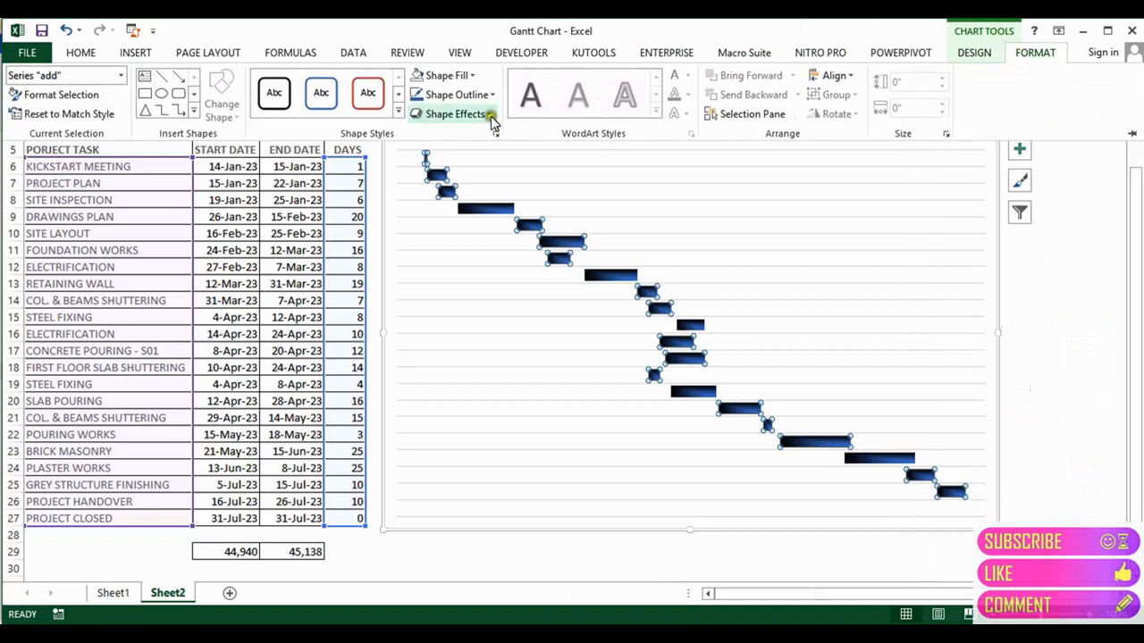
click(489, 116)
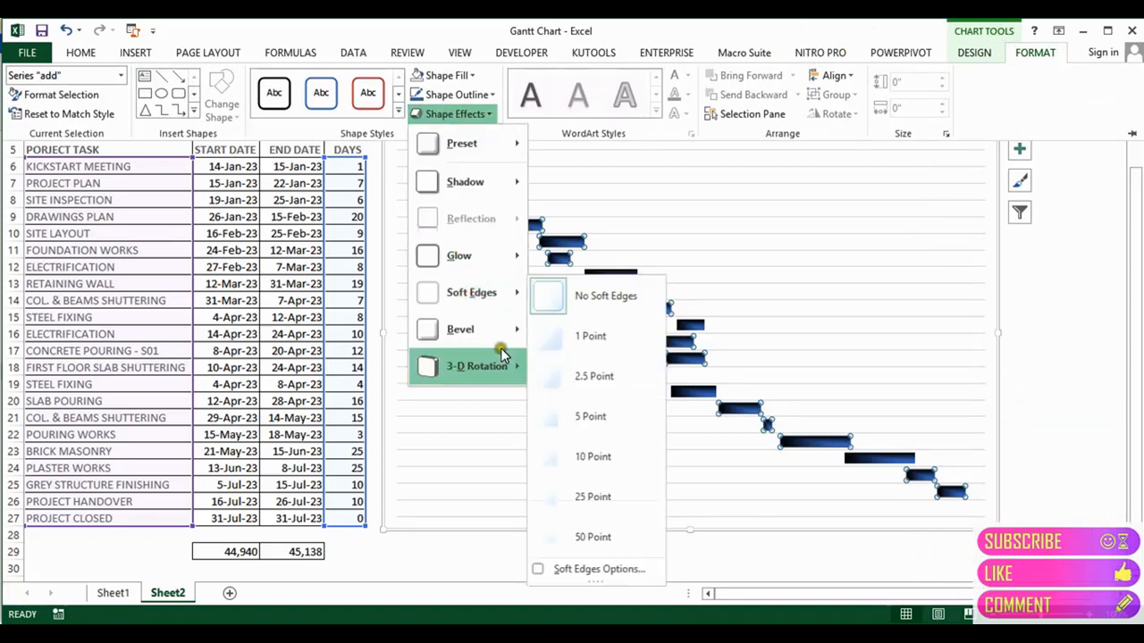
mouse_move(511, 367)
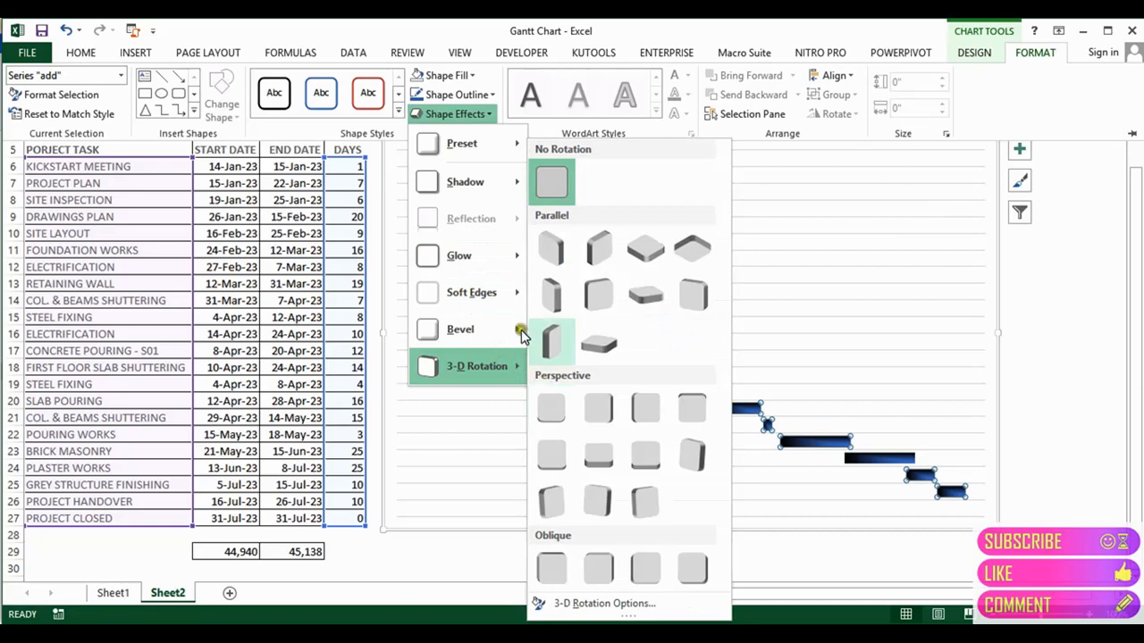
mouse_move(519, 329)
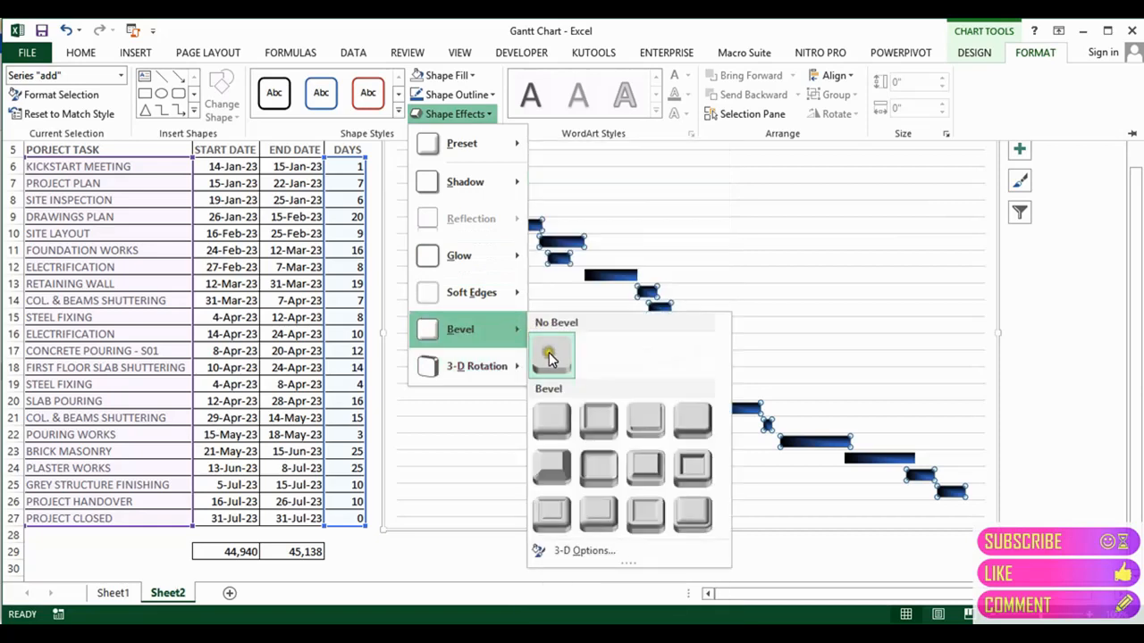
click(550, 425)
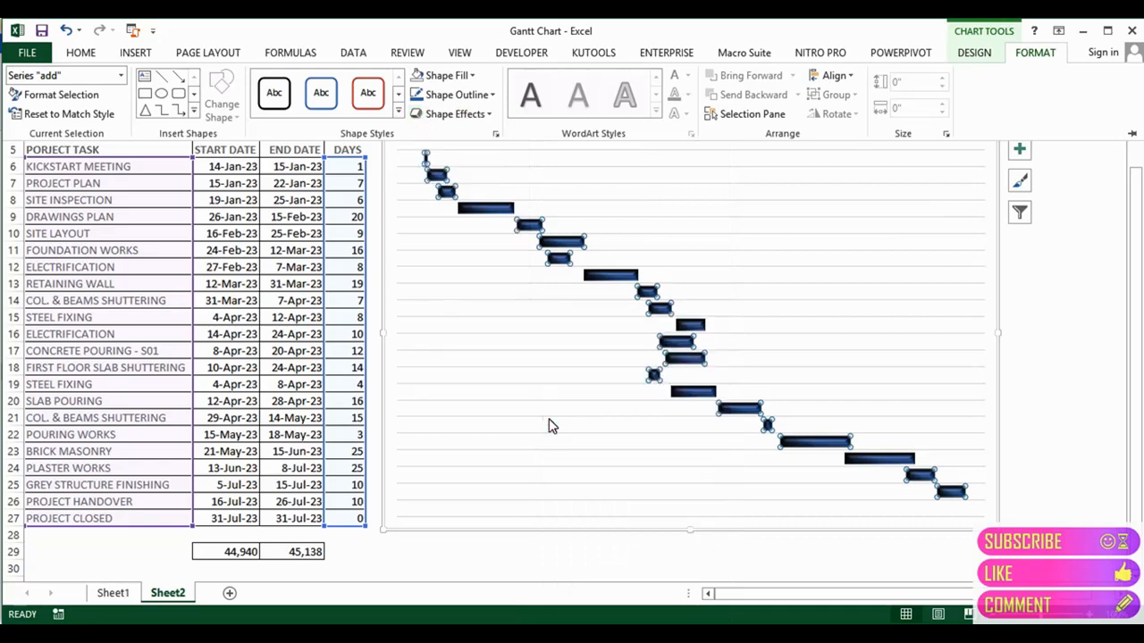
click(551, 425)
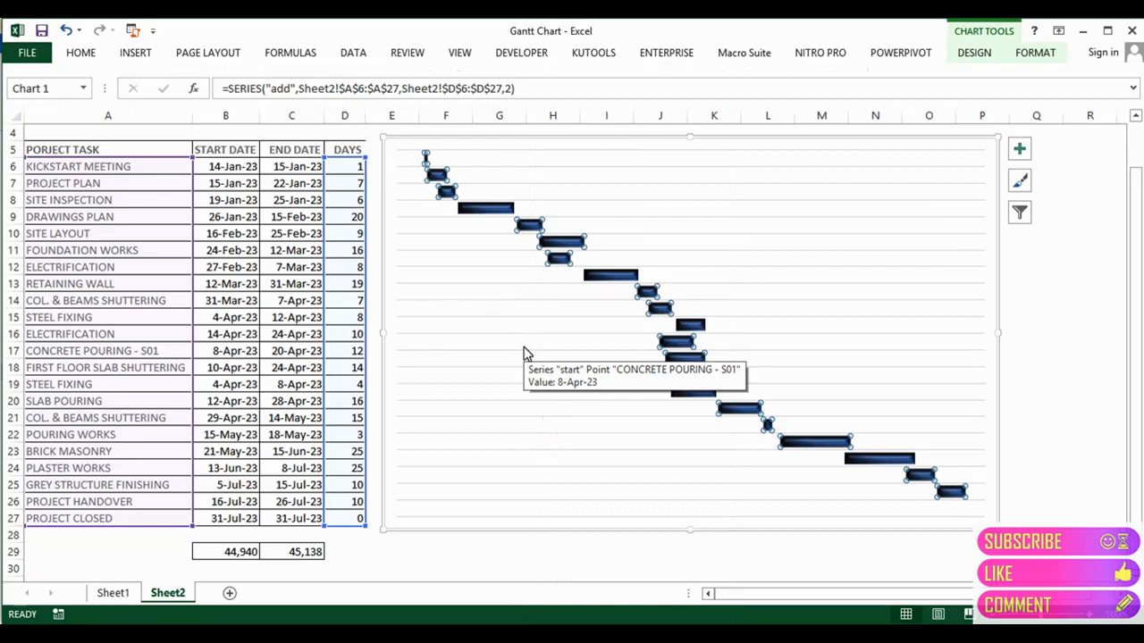
click(1045, 285)
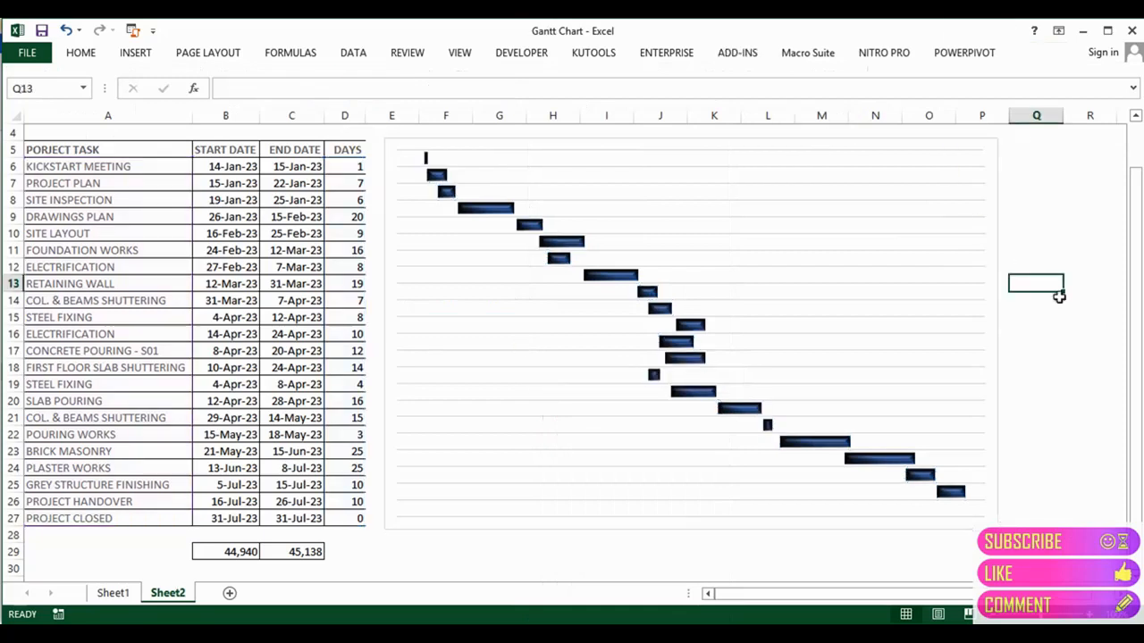
Step: Copy the company/project details and GANTT CHART title block B3:N7 from Sheet1
drag(1134, 326, 1133, 264)
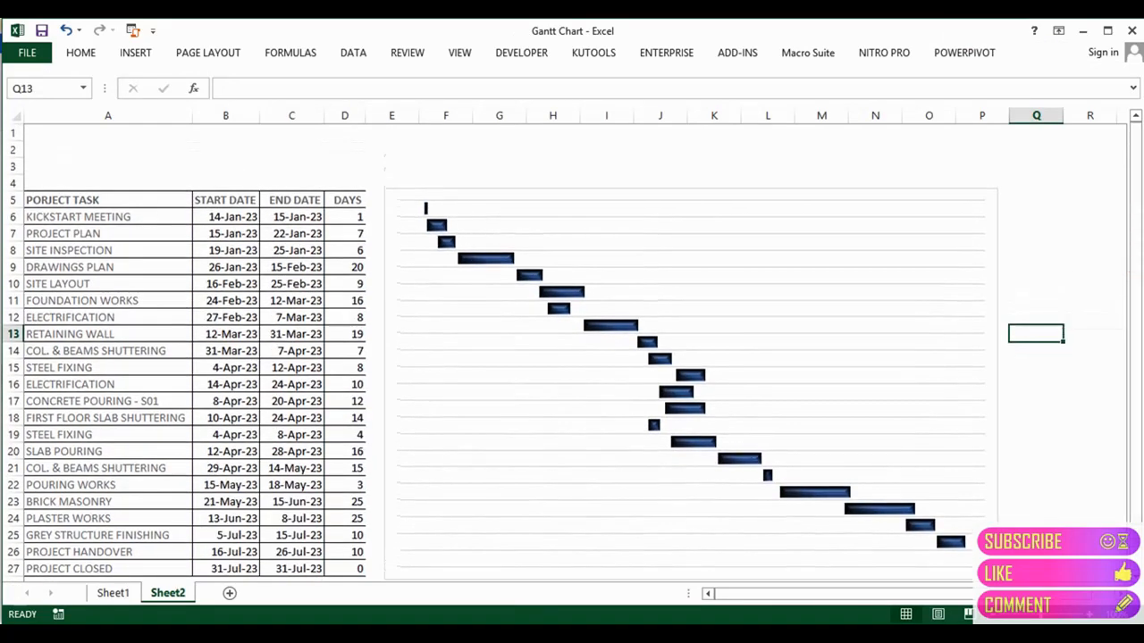
click(113, 592)
click(67, 217)
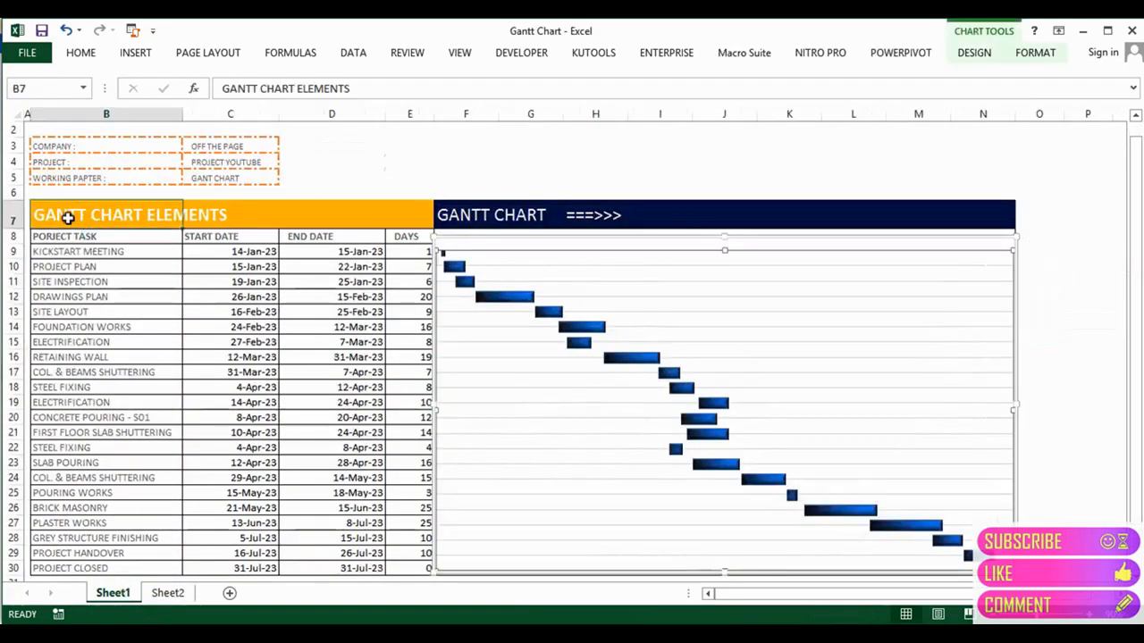
key(Up)
key(Up)
key(Up)
key(Up)
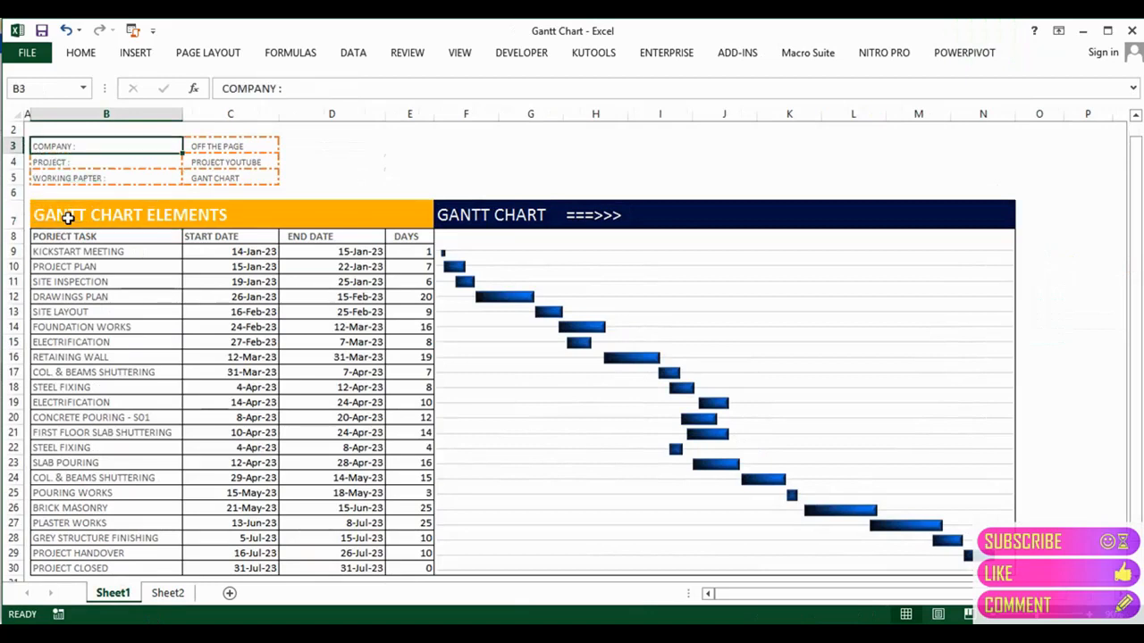
key(shift+Down)
key(shift+Down)
key(shift+Down)
key(shift+Down)
key(shift+Right)
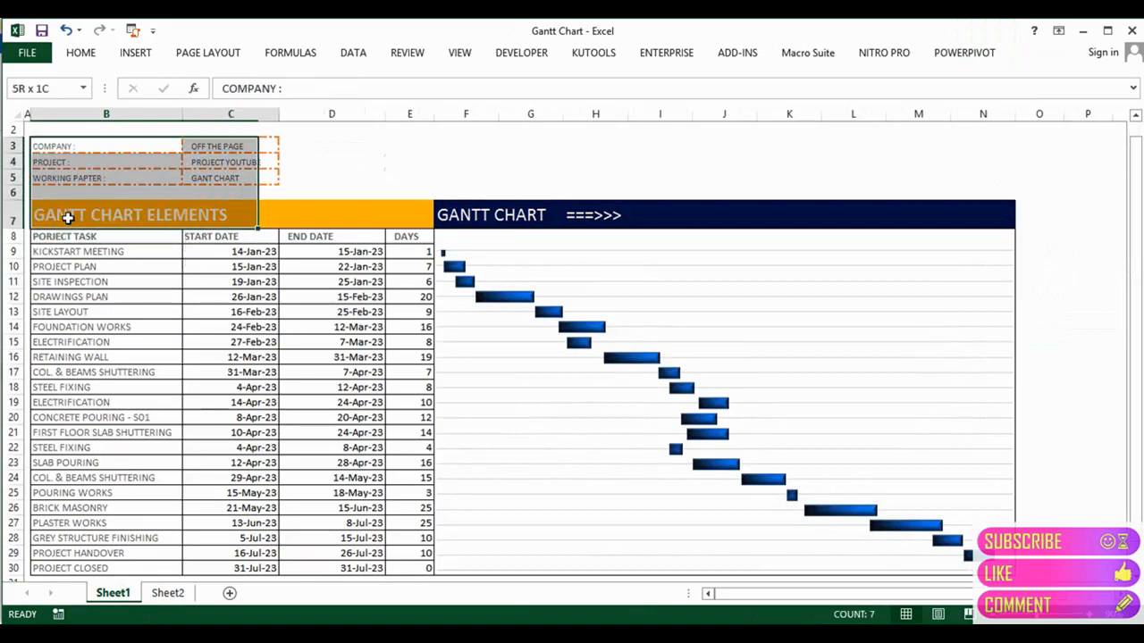
key(shift+Right)
key(shift+Right)
key(shift+Right)
key(shift+Right)
key(shift+Right)
key(shift+Right)
key(shift+Right)
key(shift+Right)
key(shift+Right)
key(shift+Right)
key(shift+Right)
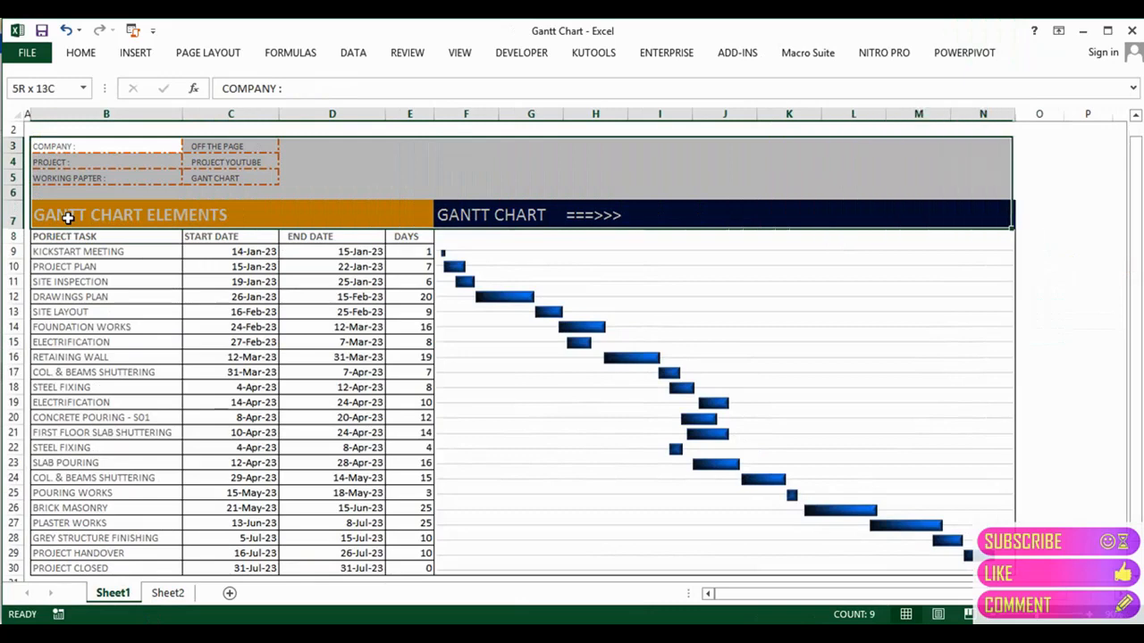
key(ctrl+c)
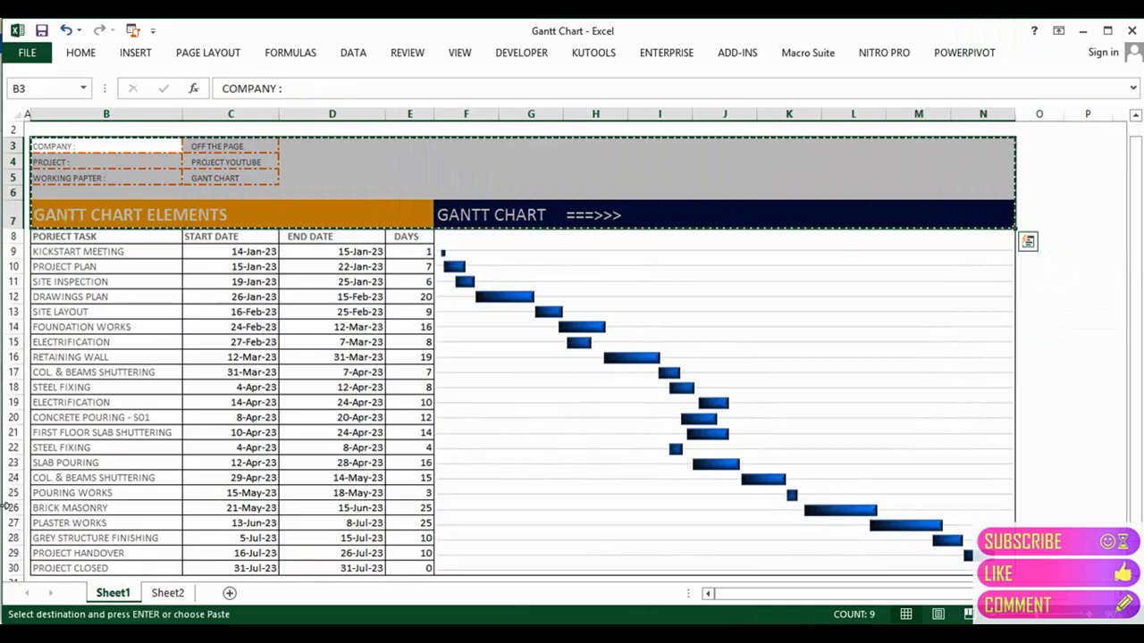
Step: Insert four blank rows above Sheet2's task table, undoing an overlapping paste first
click(168, 593)
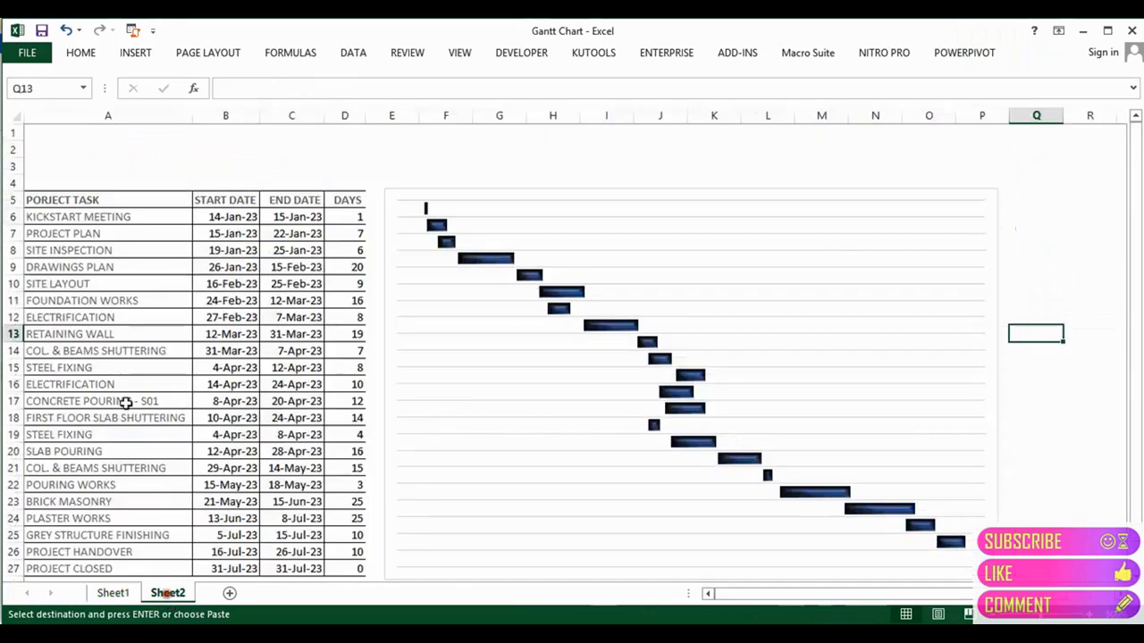
click(45, 133)
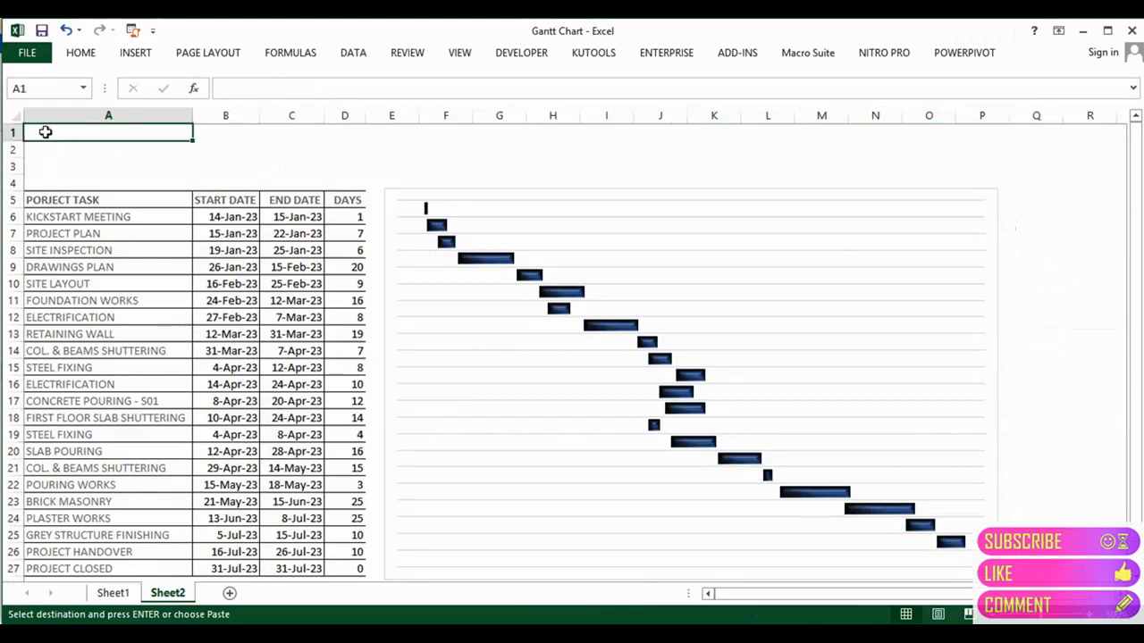
key(ctrl+v)
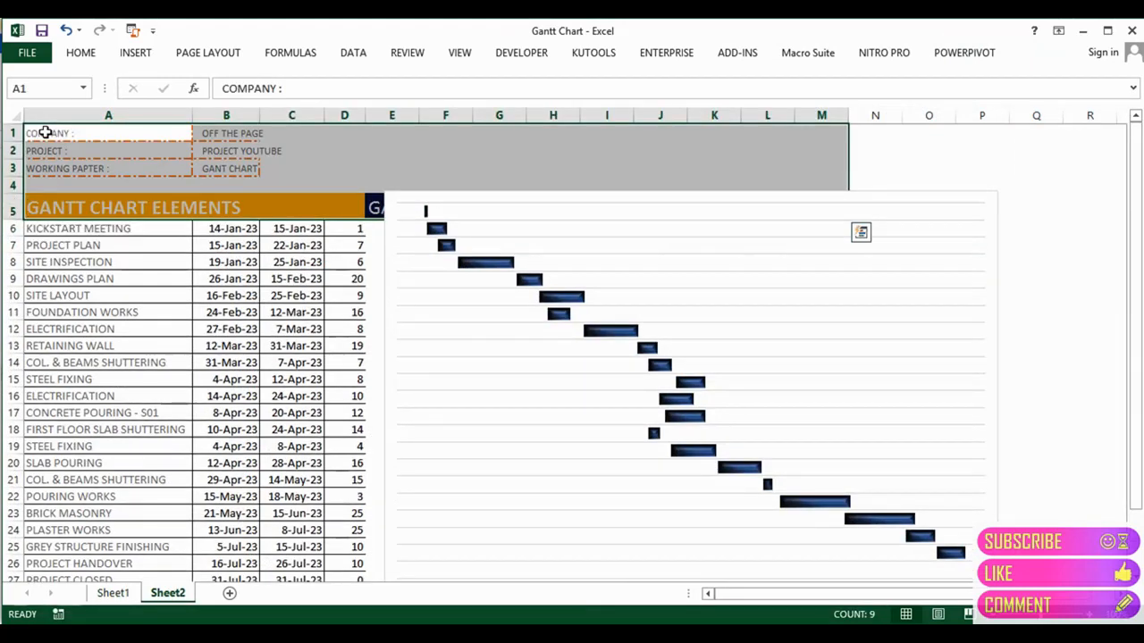
key(ctrl+z)
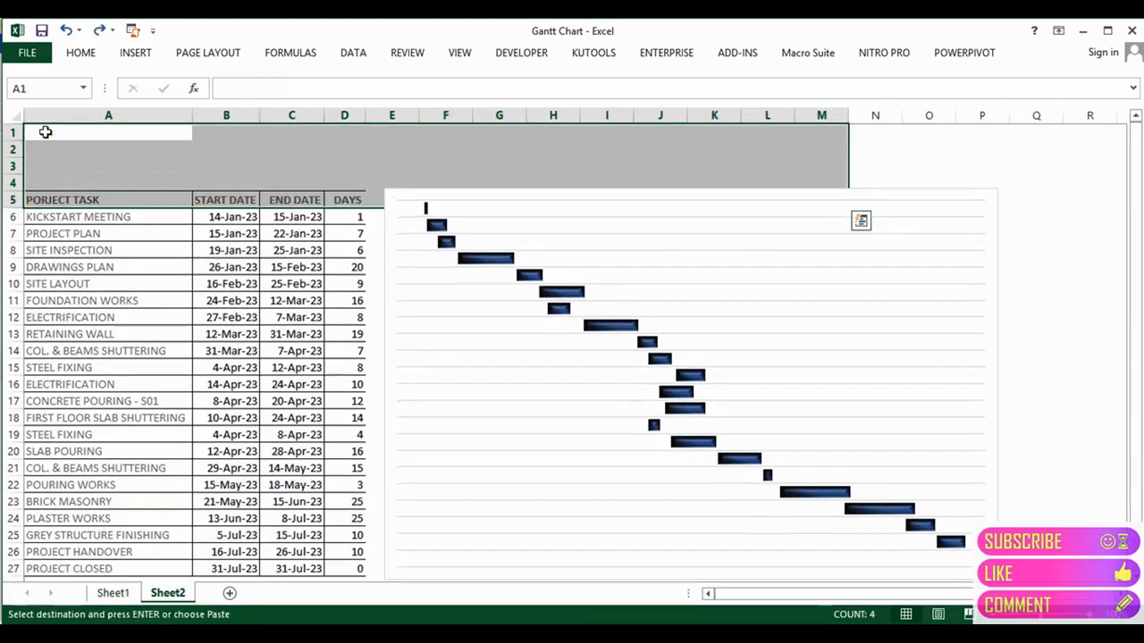
key(Escape)
key(Down)
key(Down)
key(Down)
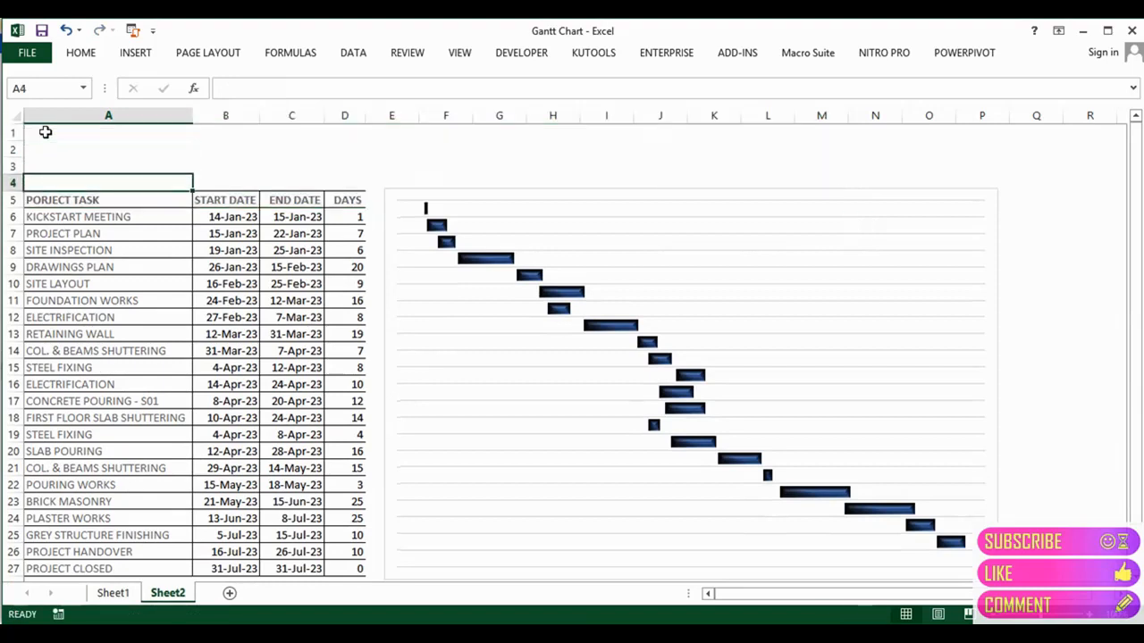
key(shift+space)
key(shift+Up)
key(shift+Up)
key(shift+Up)
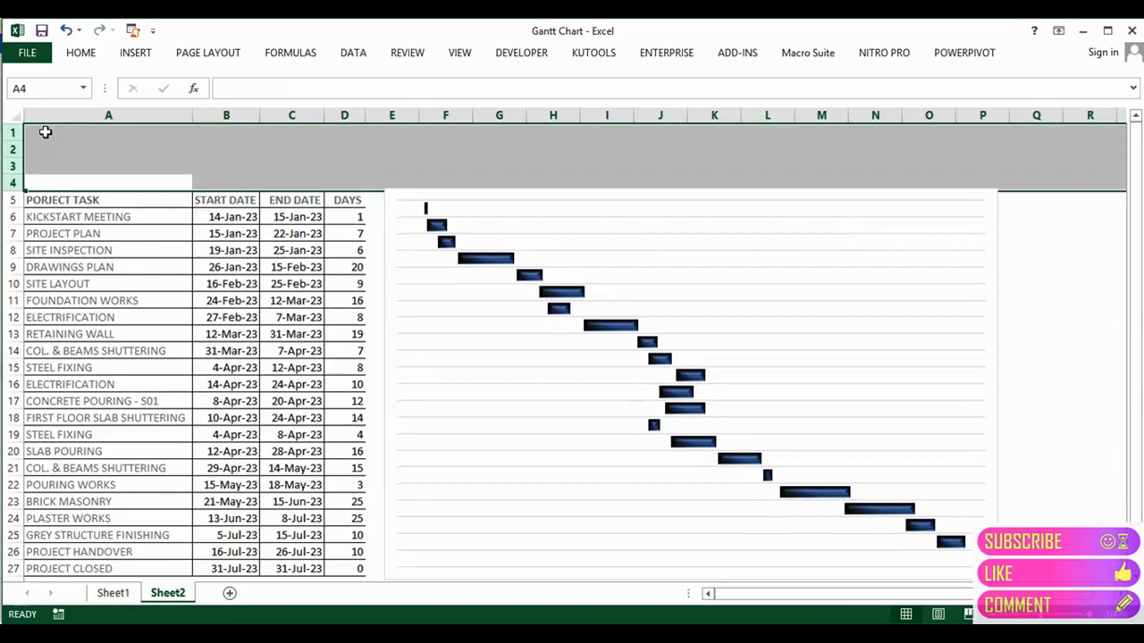
key(ctrl+shift+equal)
key(Down)
key(Down)
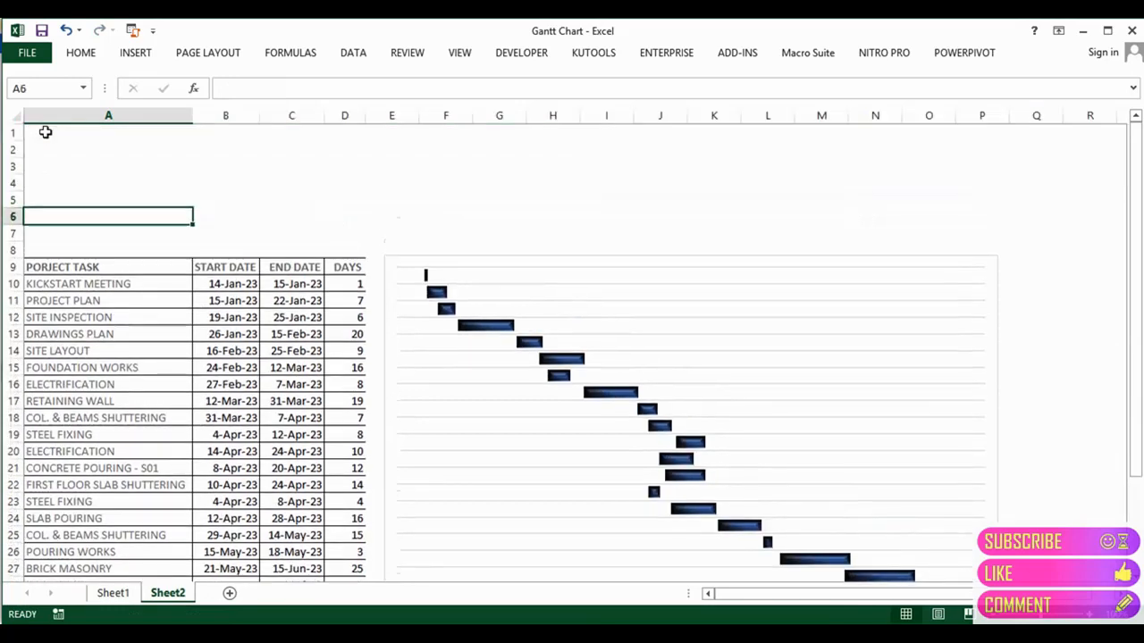
Step: Paste the header block at A2 on Sheet2 and delete blank rows 7–8
click(103, 594)
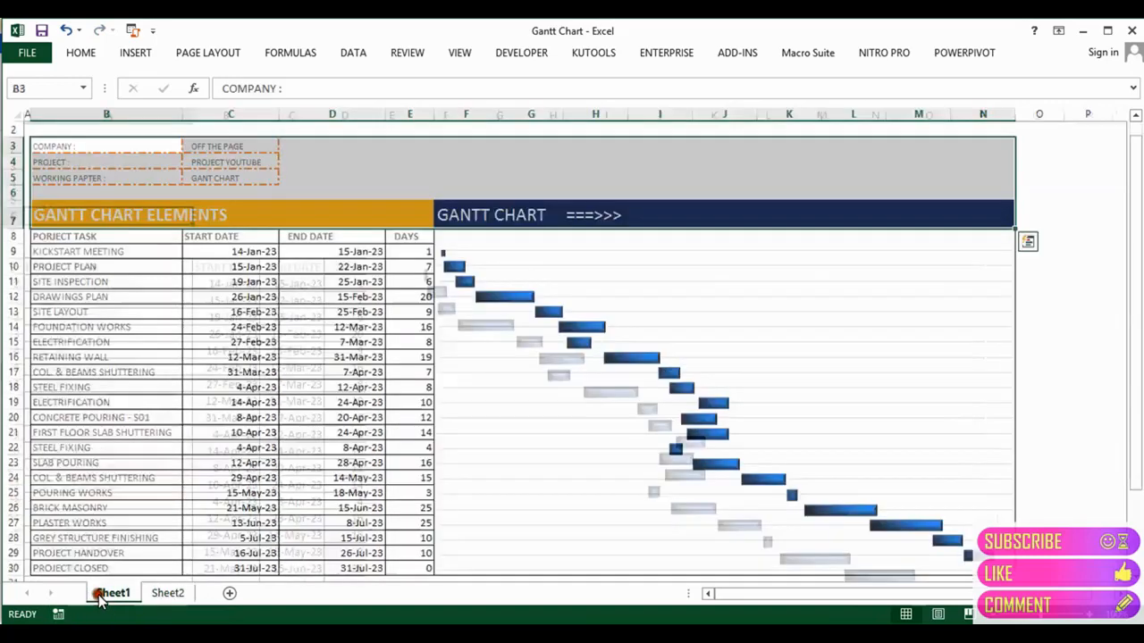
key(ctrl+c)
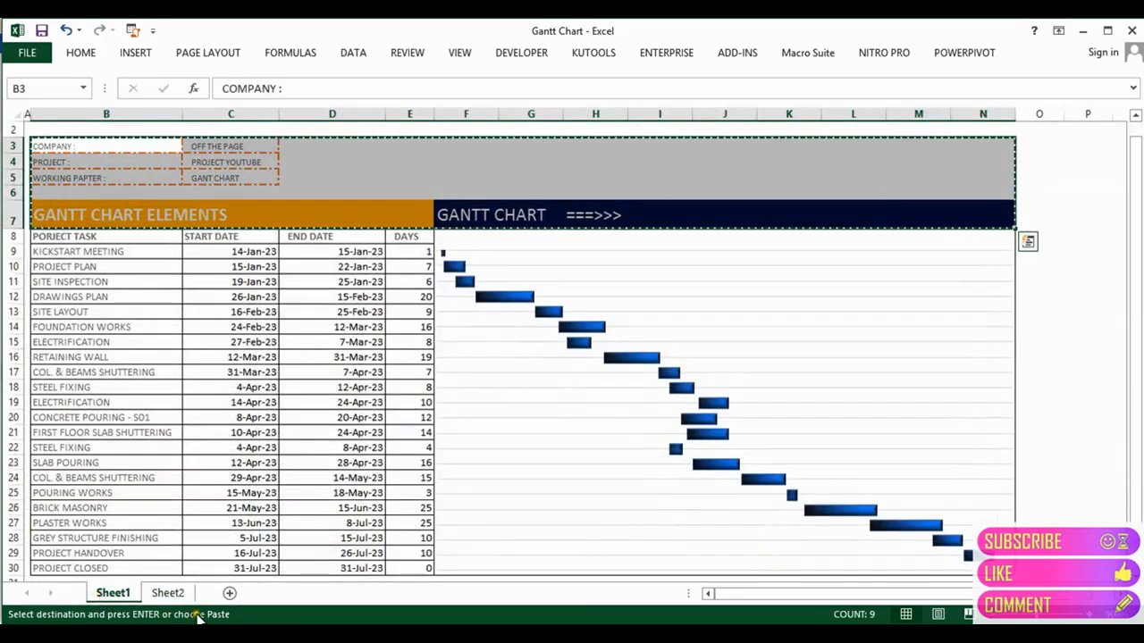
click(169, 594)
key(Up)
key(Up)
key(Up)
key(Up)
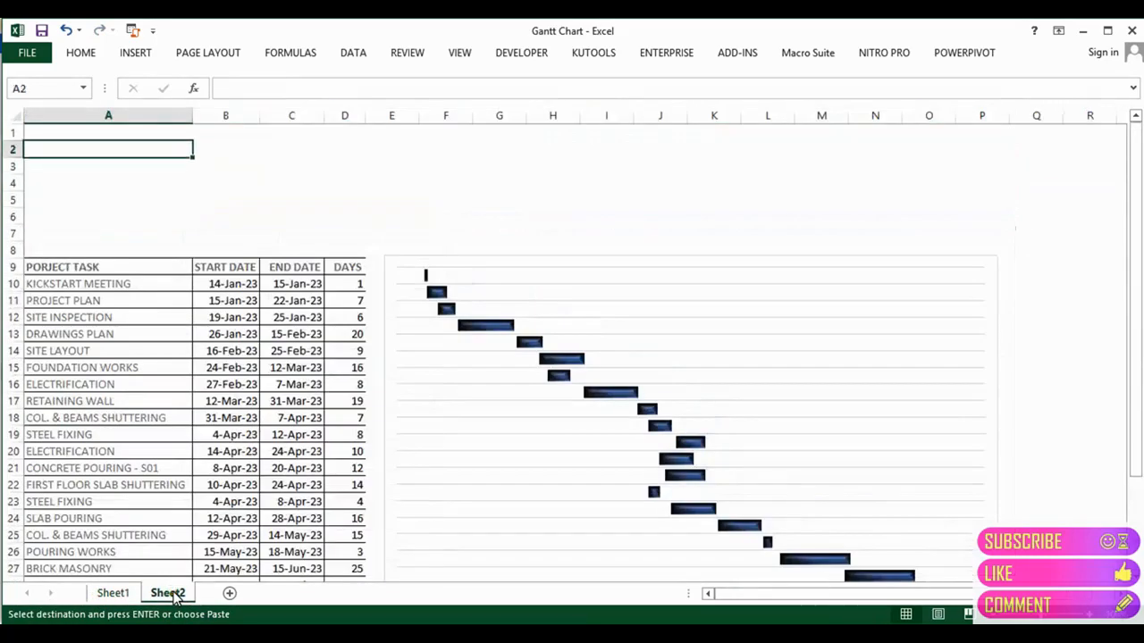
key(Return)
key(Down)
key(Down)
key(Down)
key(Down)
key(Down)
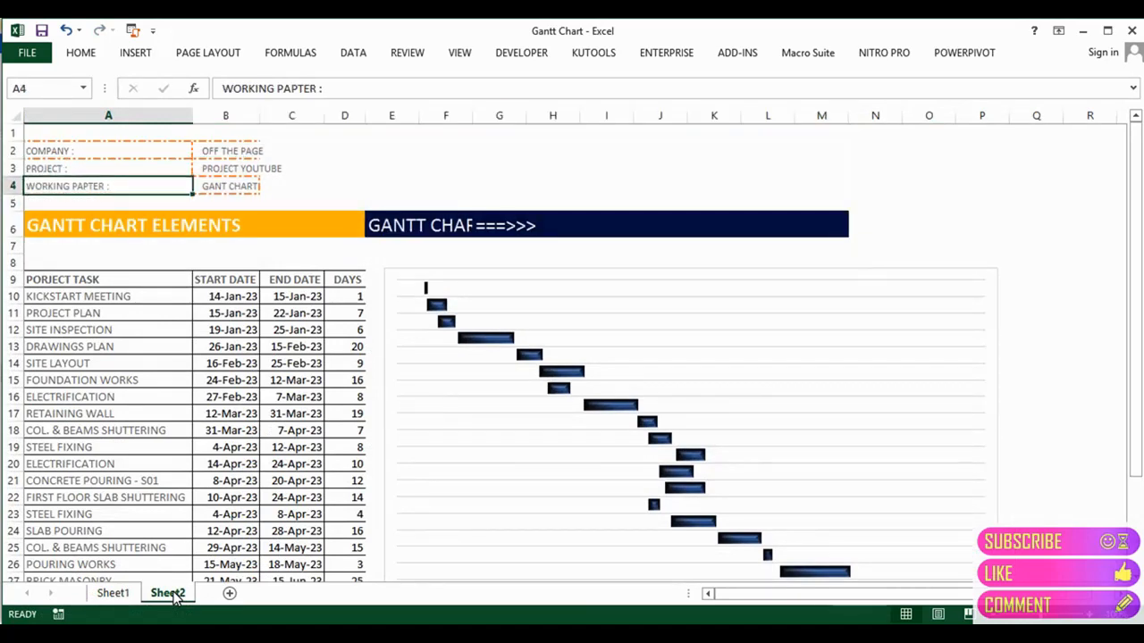
key(shift+space)
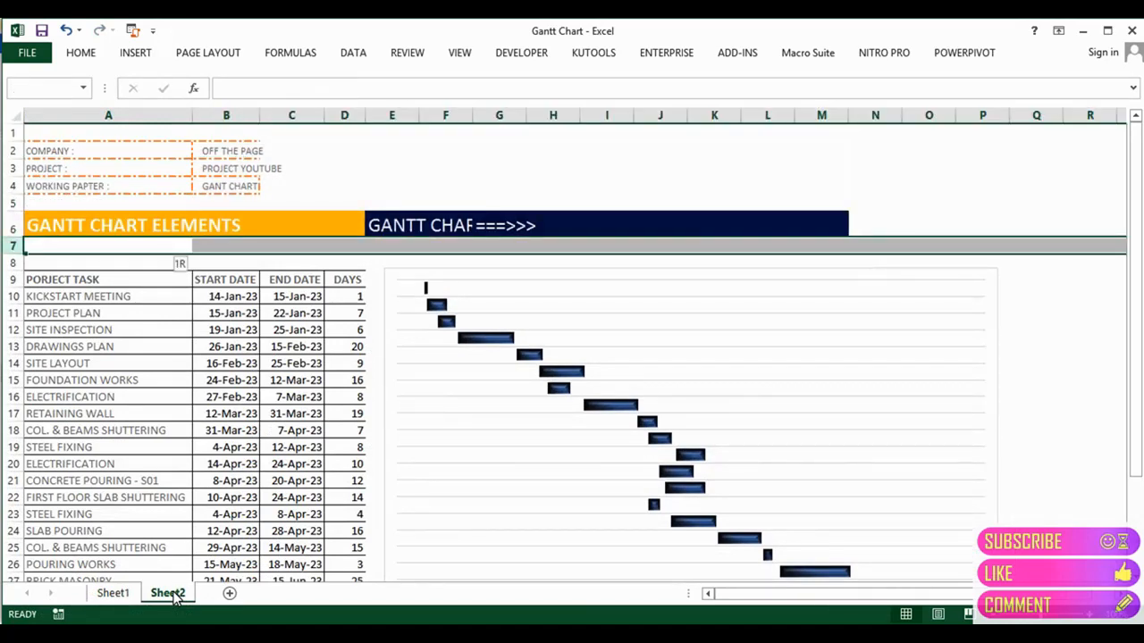
key(shift+Down)
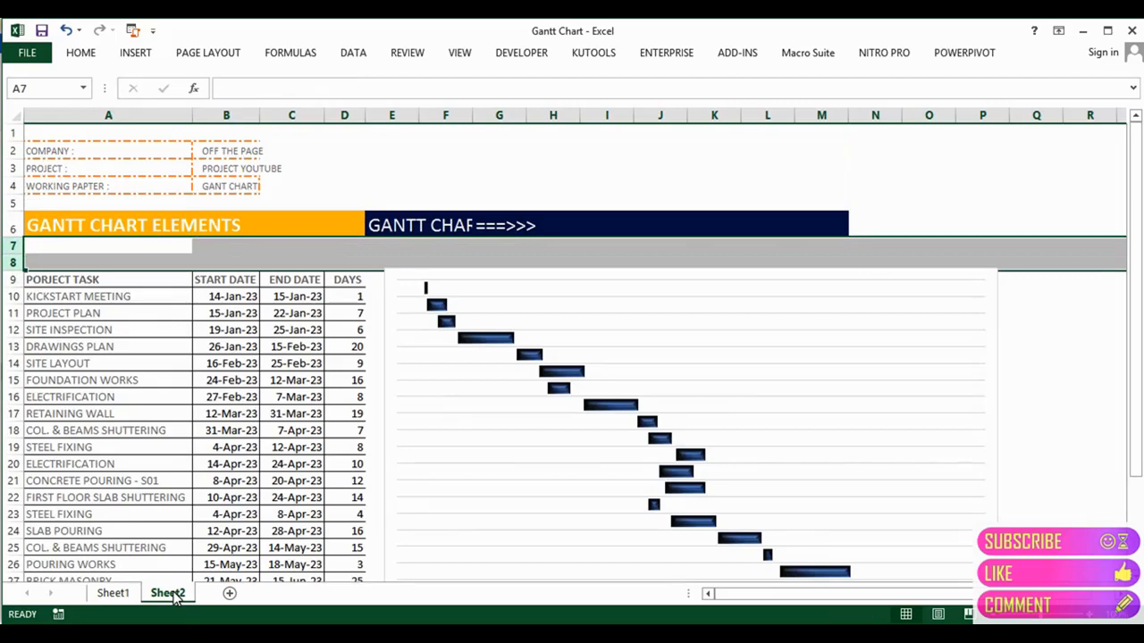
key(ctrl+minus)
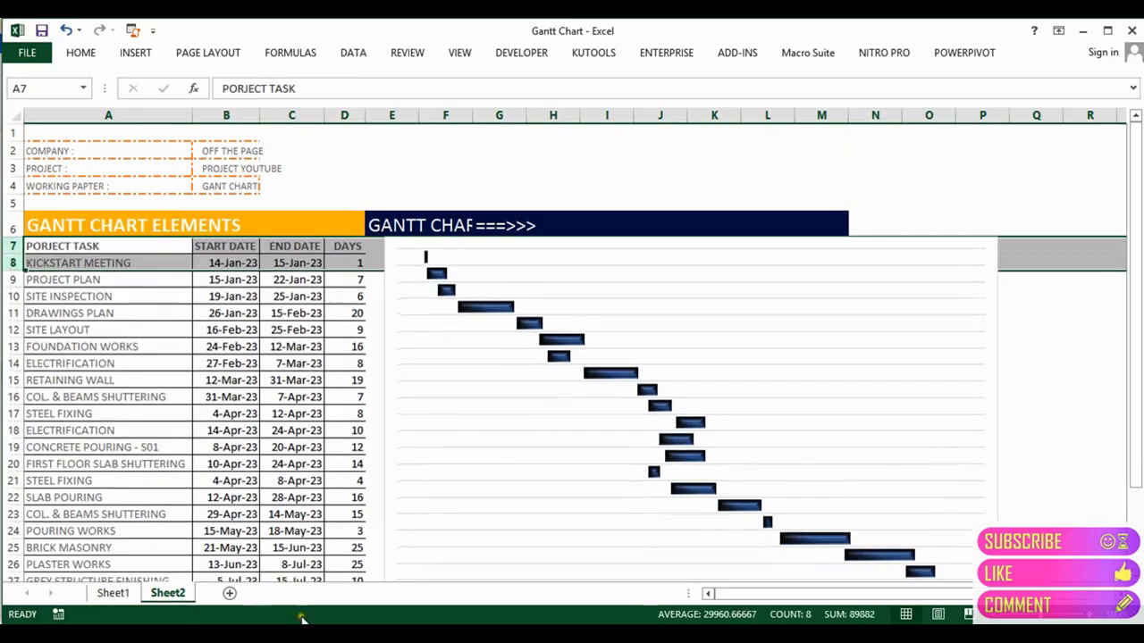
Step: Select the GANTT CHART title cell, then select columns E through G
click(345, 390)
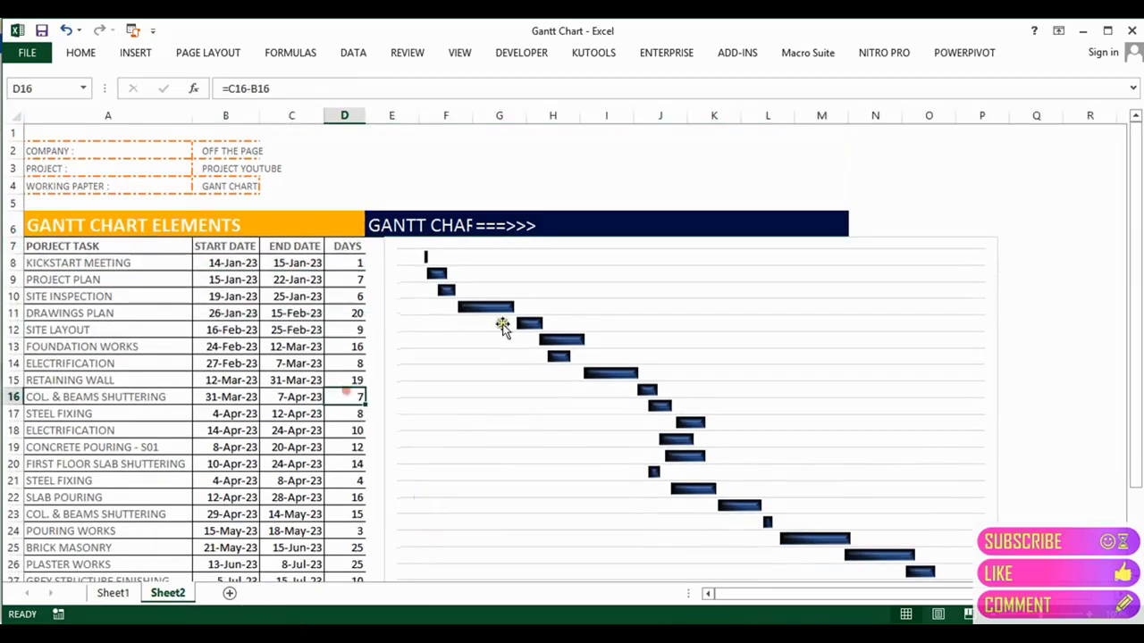
click(864, 285)
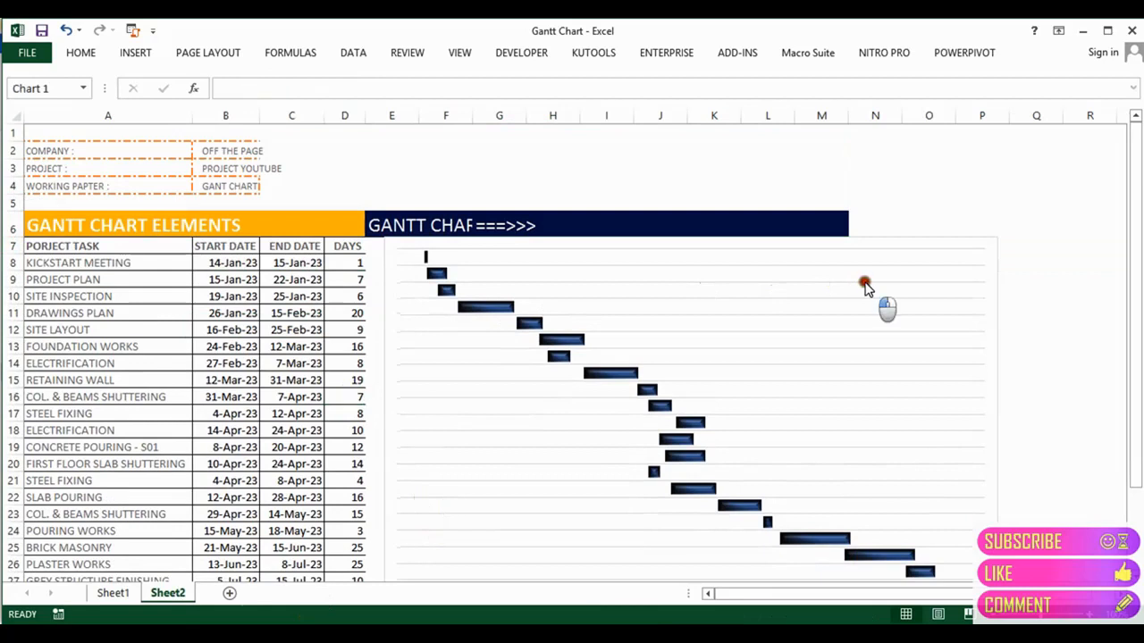
click(761, 222)
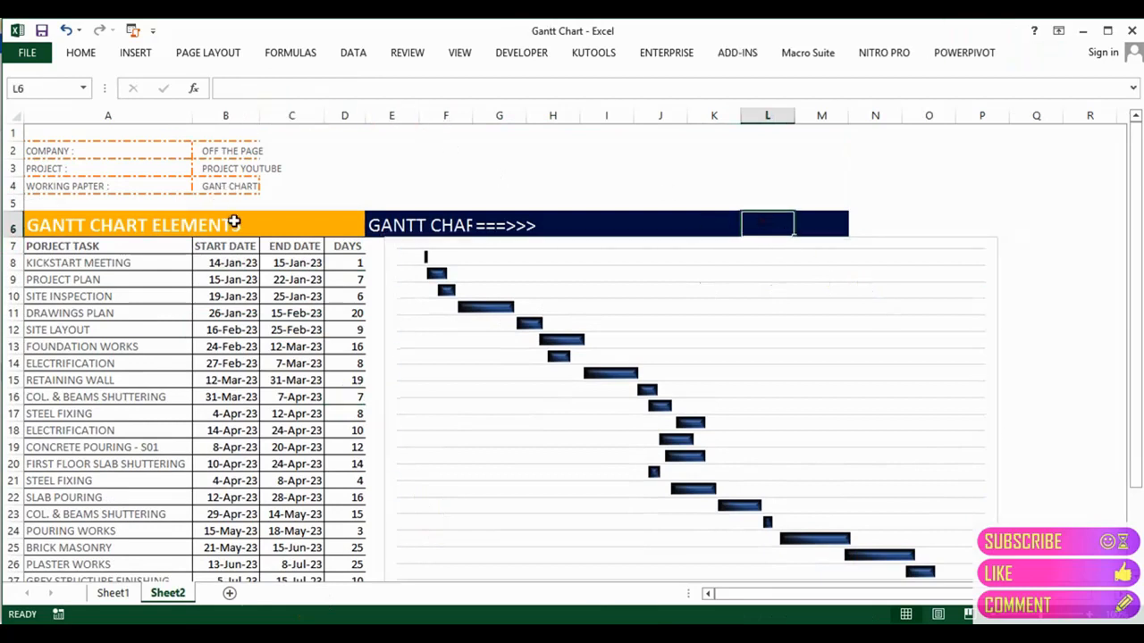
click(394, 225)
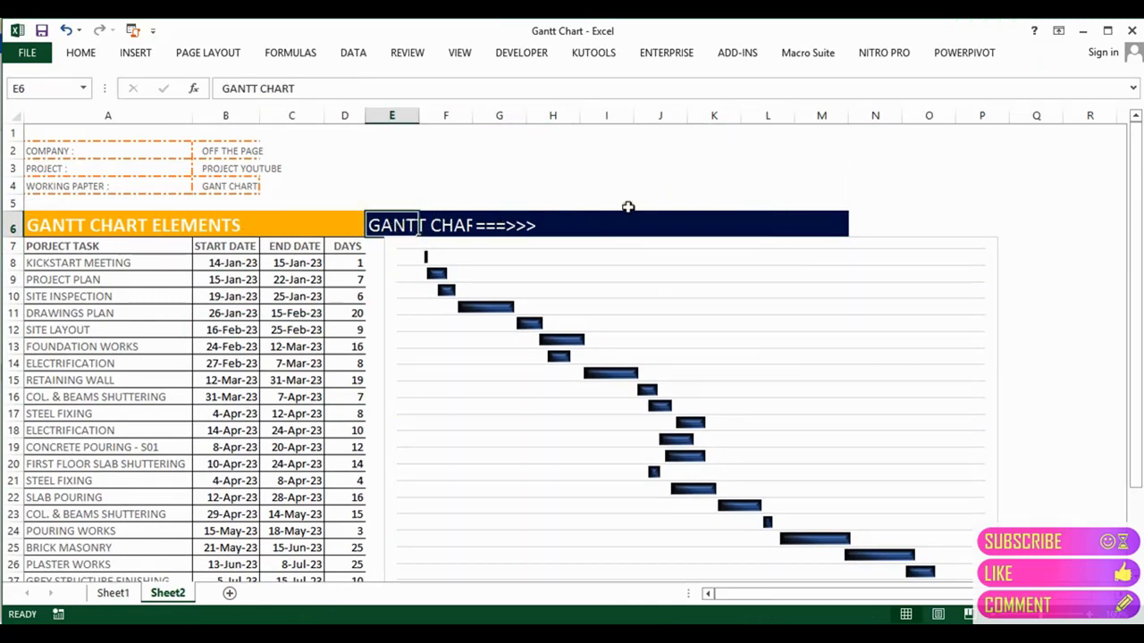
drag(398, 115, 860, 114)
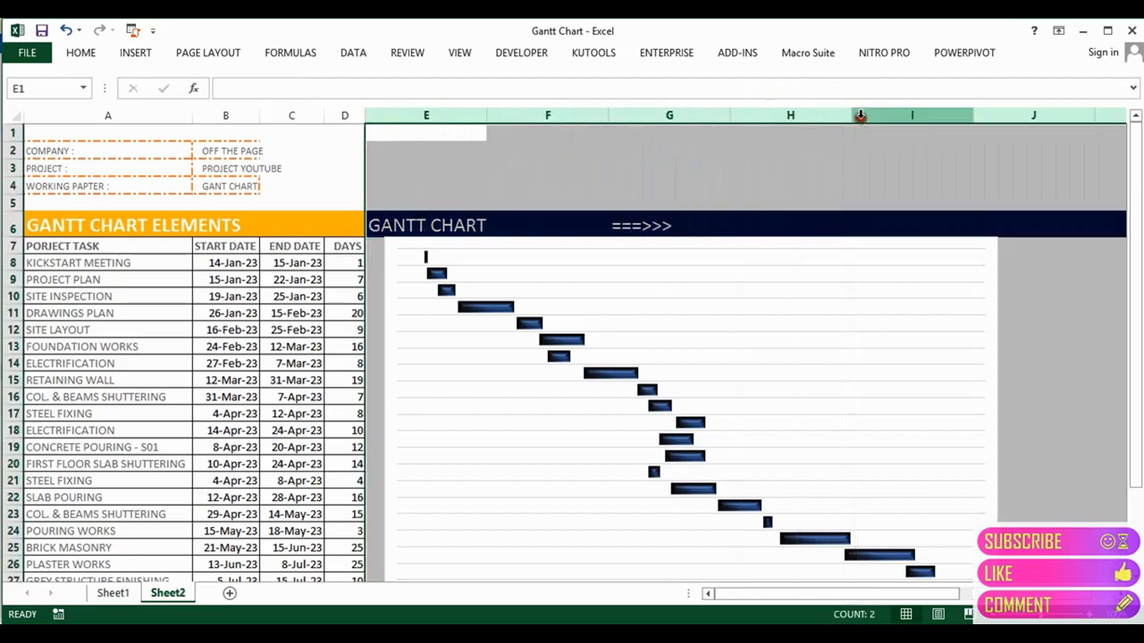
Step: Drag the Gantt chart's right edge left so it ends under the row 6 header bar
drag(760, 598, 885, 598)
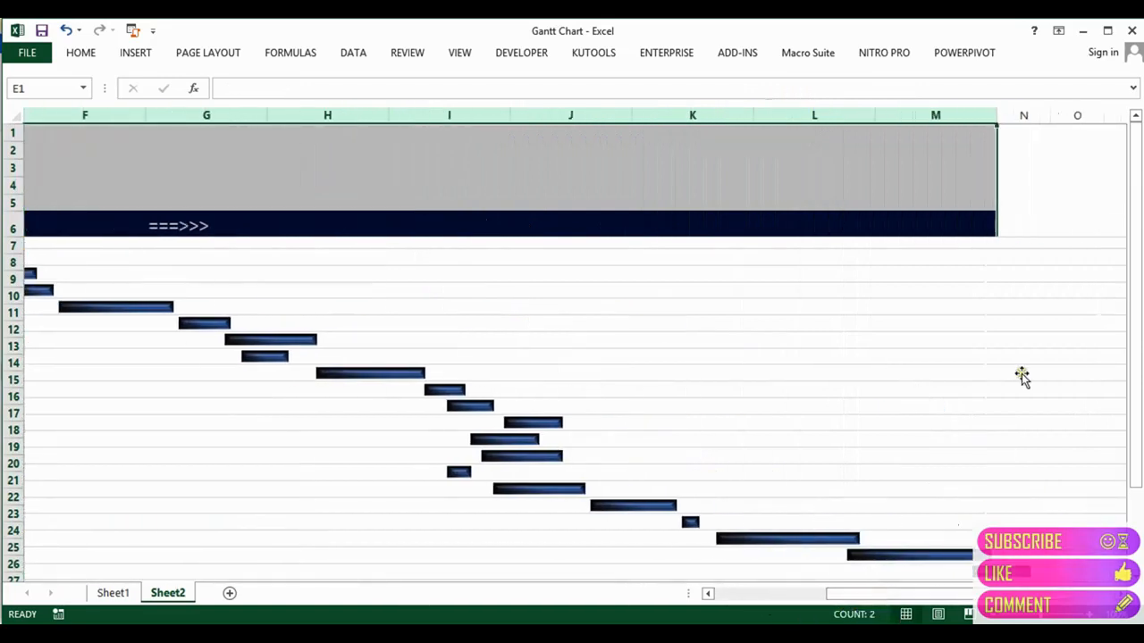
click(1120, 594)
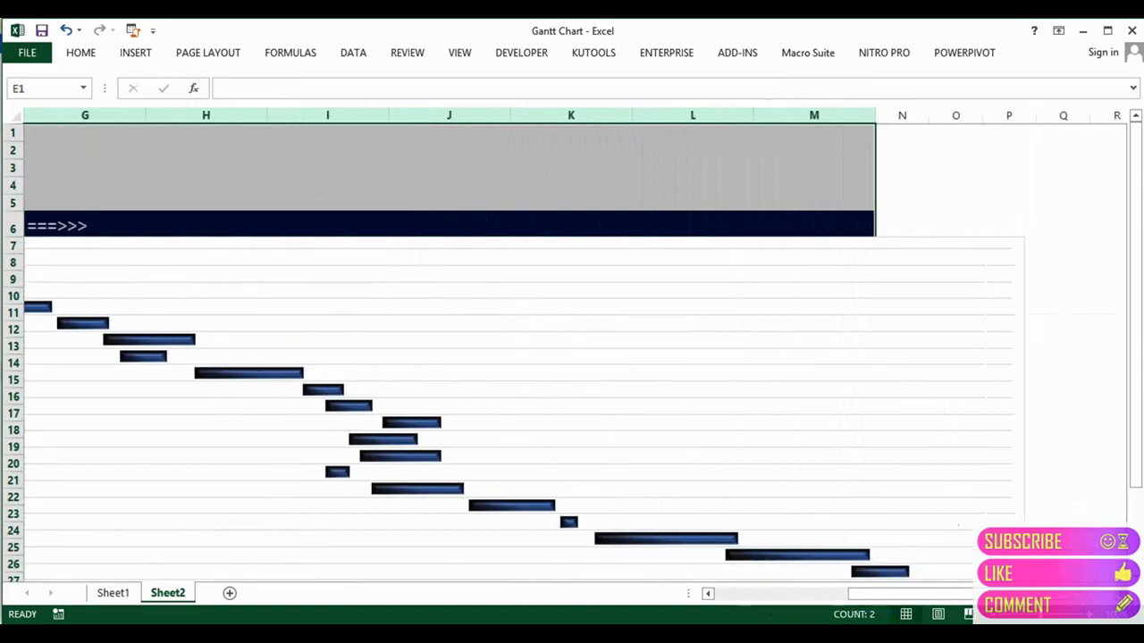
click(1012, 480)
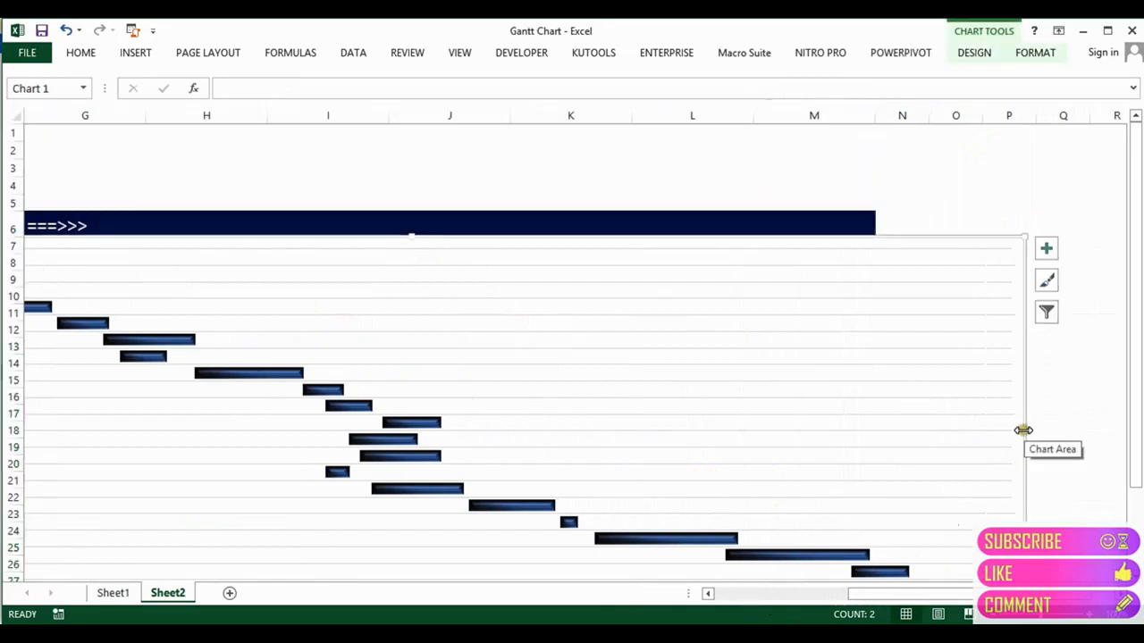
drag(1022, 430, 874, 406)
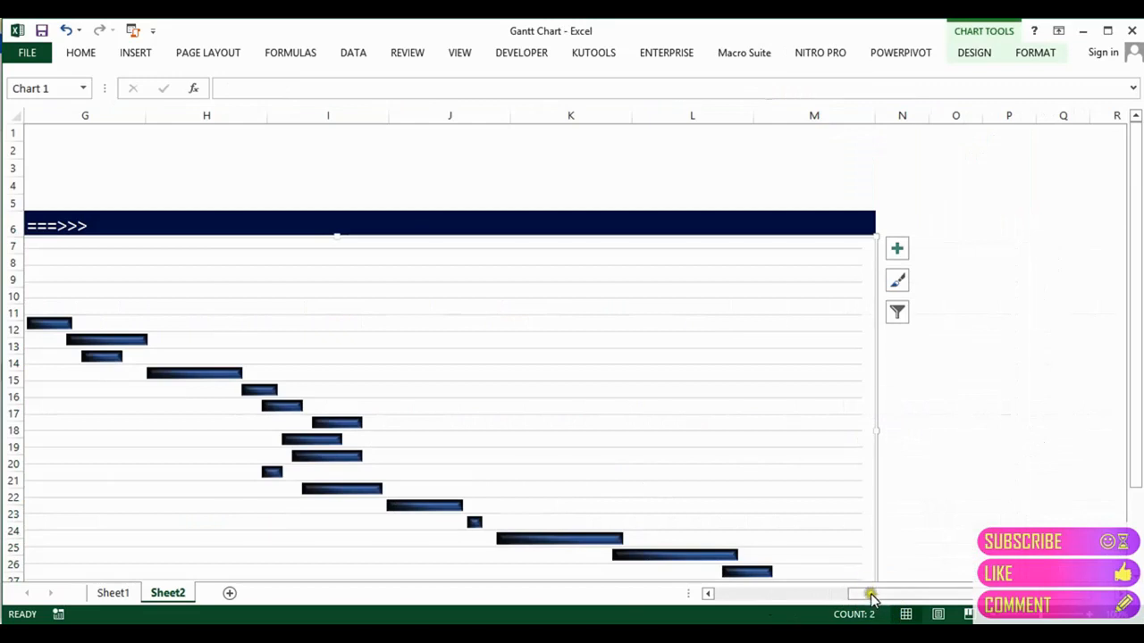
drag(869, 595, 688, 593)
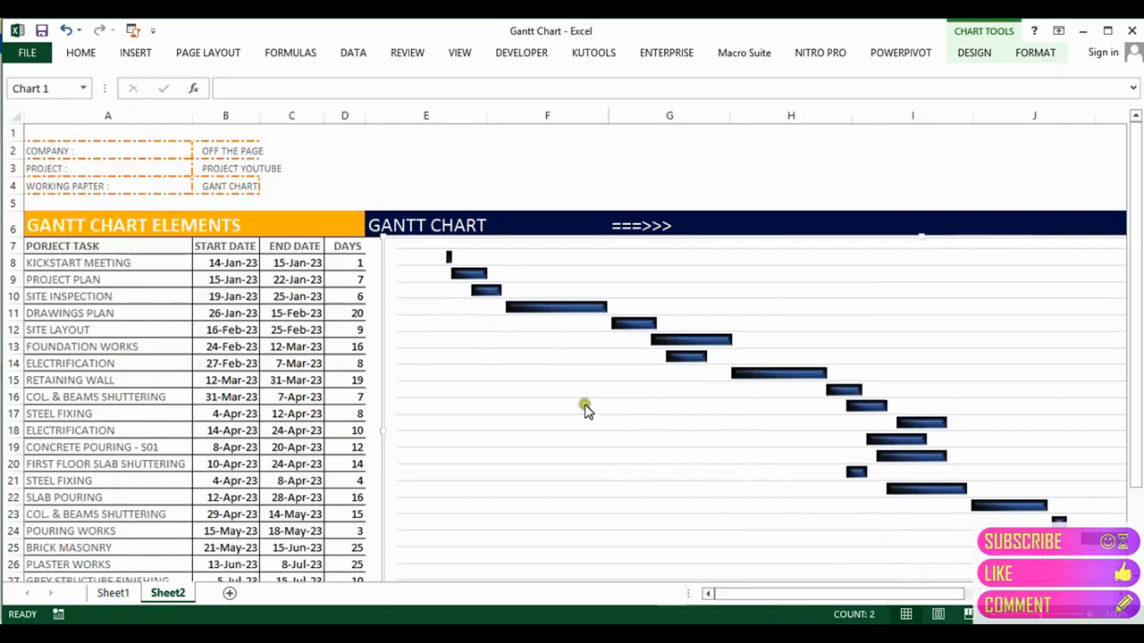
Step: Select E7:M29 with Shift+arrow keys and apply Outside Borders from the Home Borders list
click(347, 248)
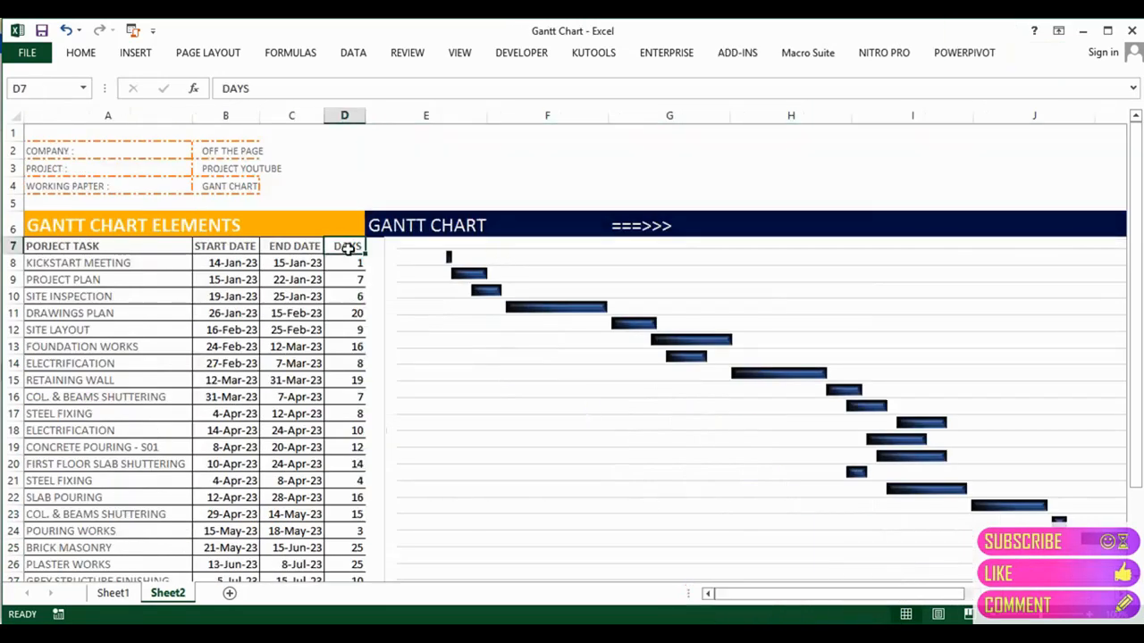
key(Up)
key(Down)
key(Right)
key(shift+Down)
key(shift+Down)
key(shift+Down)
key(shift+Down)
key(shift+Down)
key(shift+Down)
key(shift+Down)
key(shift+Down)
key(shift+Down)
key(shift+Down)
key(shift+Down)
key(shift+Down)
key(shift+Down)
key(shift+Down)
key(shift+Down)
key(shift+Down)
key(shift+Down)
key(shift+Down)
key(shift+Down)
key(shift+Down)
key(shift+Down)
key(shift+Down)
key(shift+Down)
key(shift+Down)
key(shift+Down)
key(shift+Down)
key(shift+Down)
key(shift+Down)
key(shift+Down)
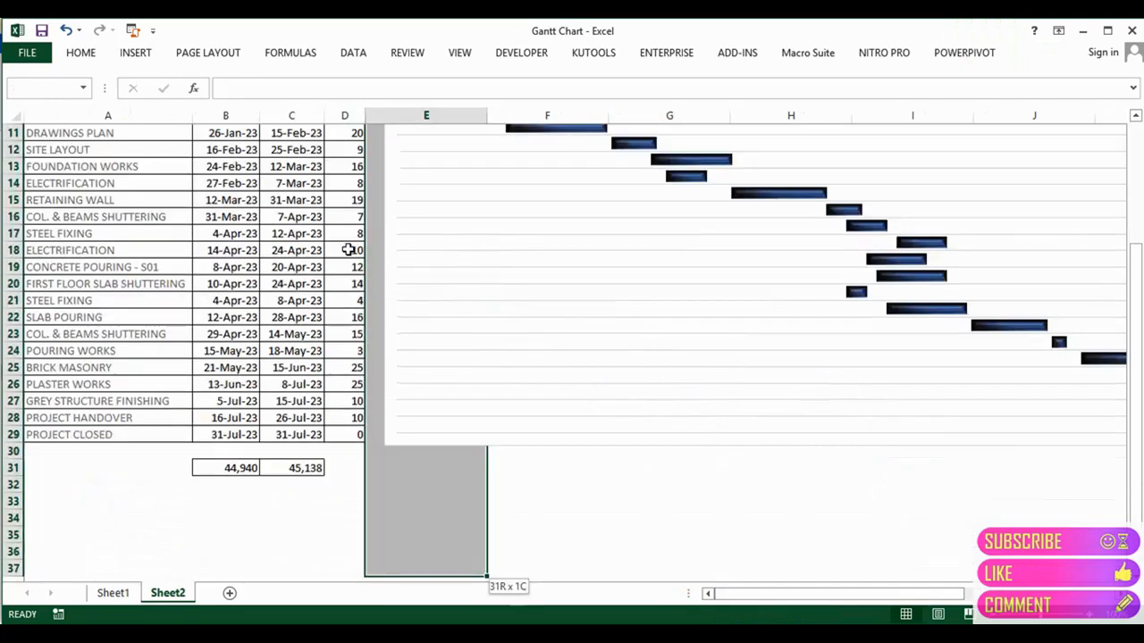
key(shift+Up)
key(shift+Up)
key(shift+Up)
key(shift+Up)
key(shift+Up)
key(shift+Up)
key(shift+Up)
key(shift+Up)
key(shift+Down)
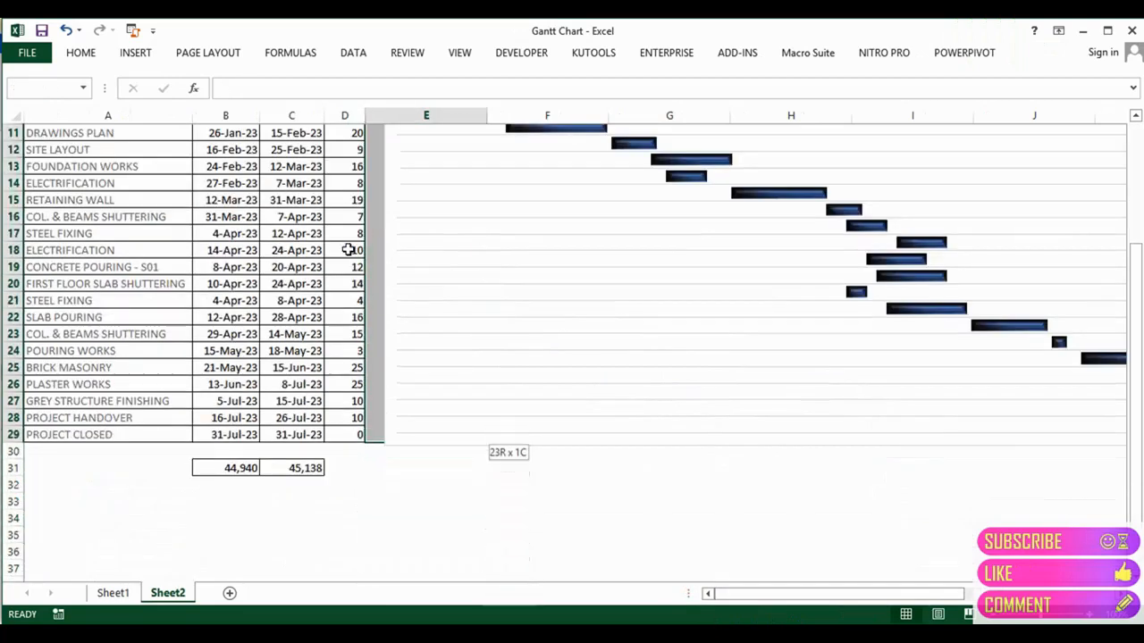
key(shift+Right)
key(shift+Right)
key(shift+Right)
key(shift+Right)
key(shift+Right)
key(shift+Right)
key(shift+Right)
key(shift+Right)
key(shift+Right)
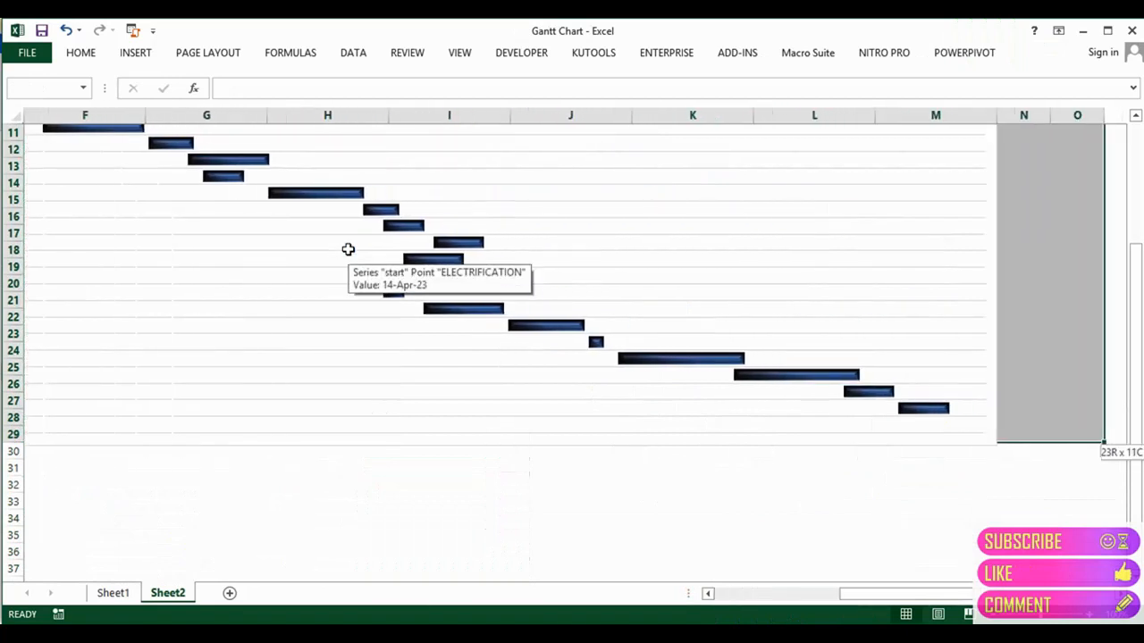
key(shift+Left)
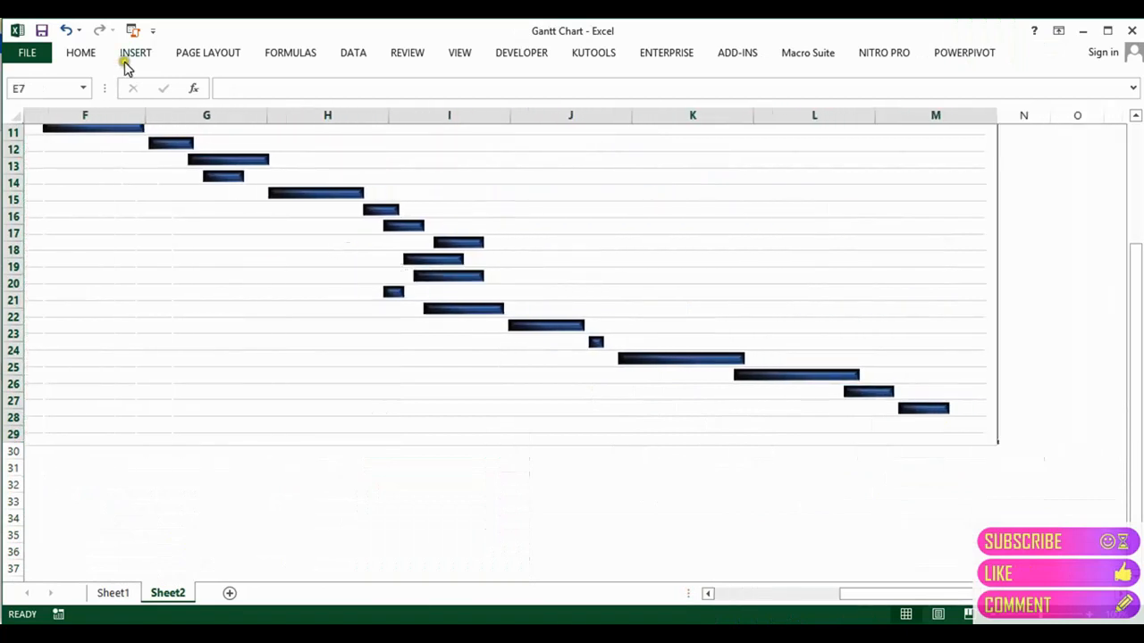
click(80, 53)
click(237, 107)
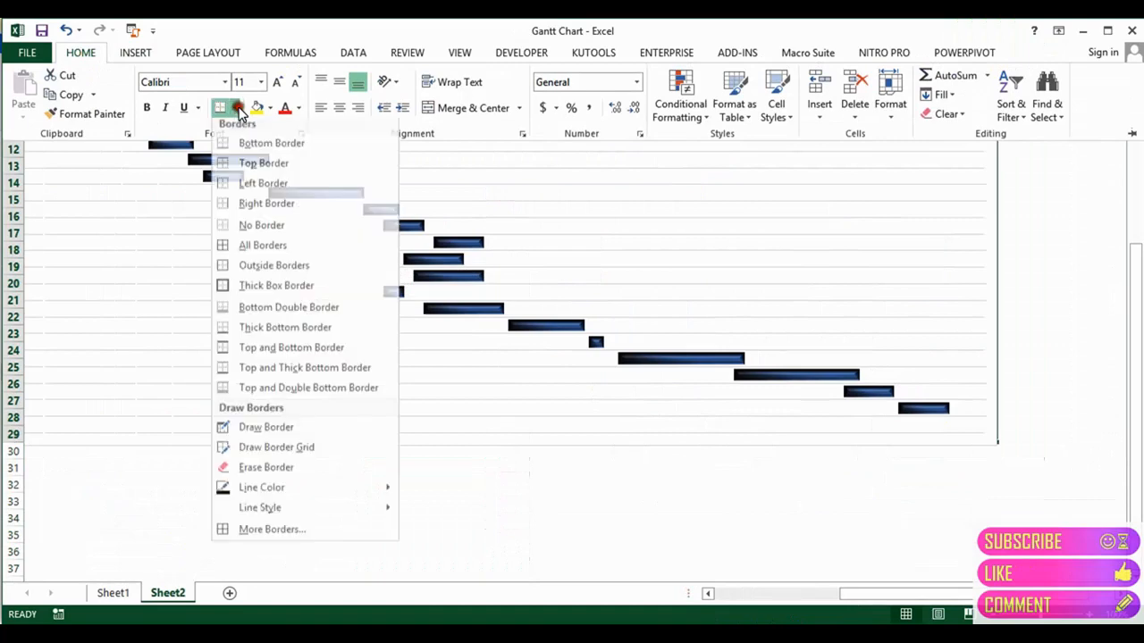
click(255, 271)
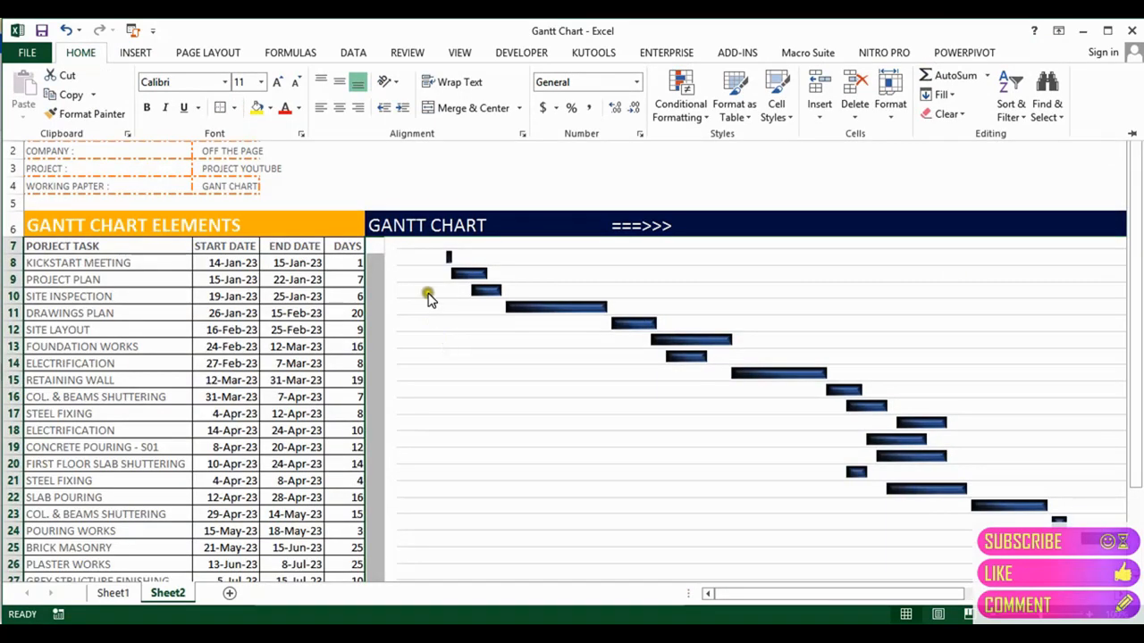
Step: Nudge the Gantt chart slightly left so it meets the DAYS column
click(391, 258)
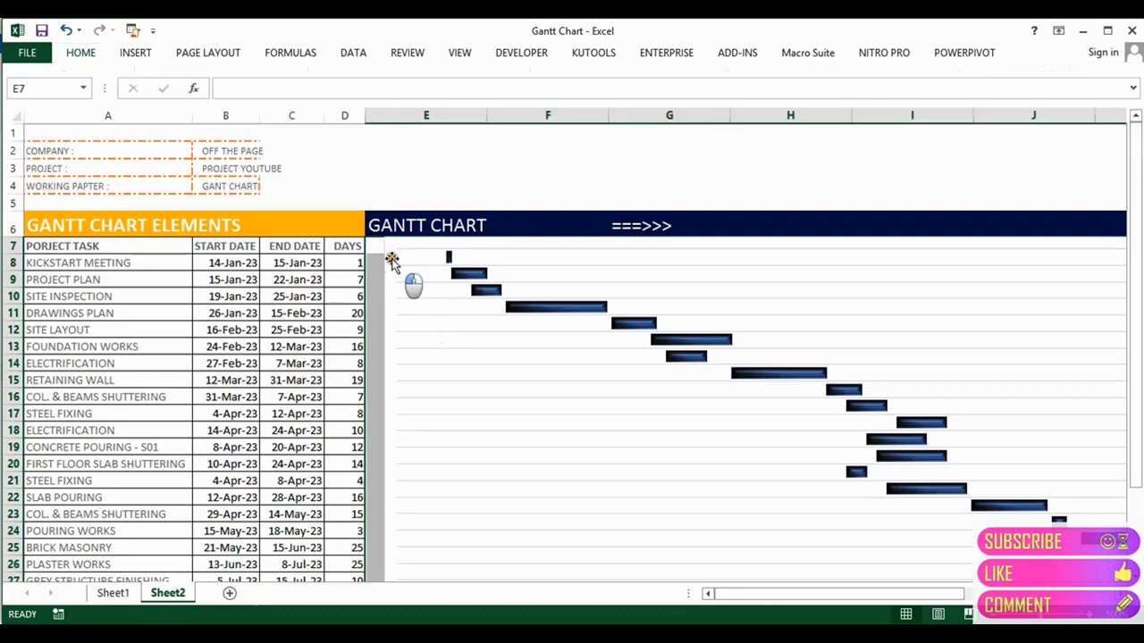
click(387, 261)
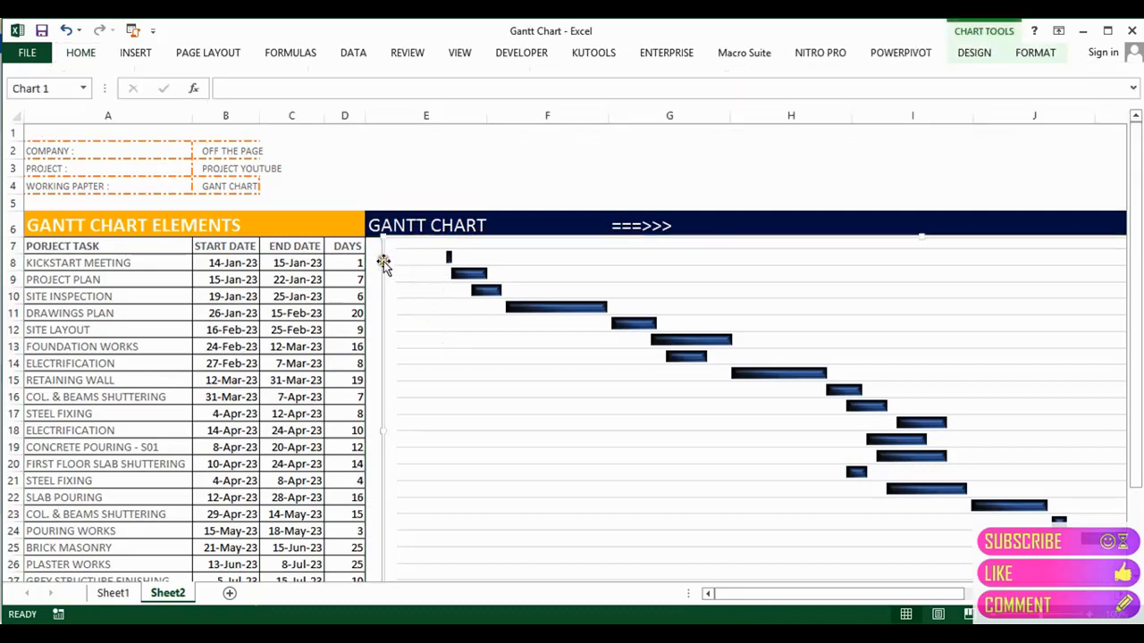
drag(382, 261, 365, 262)
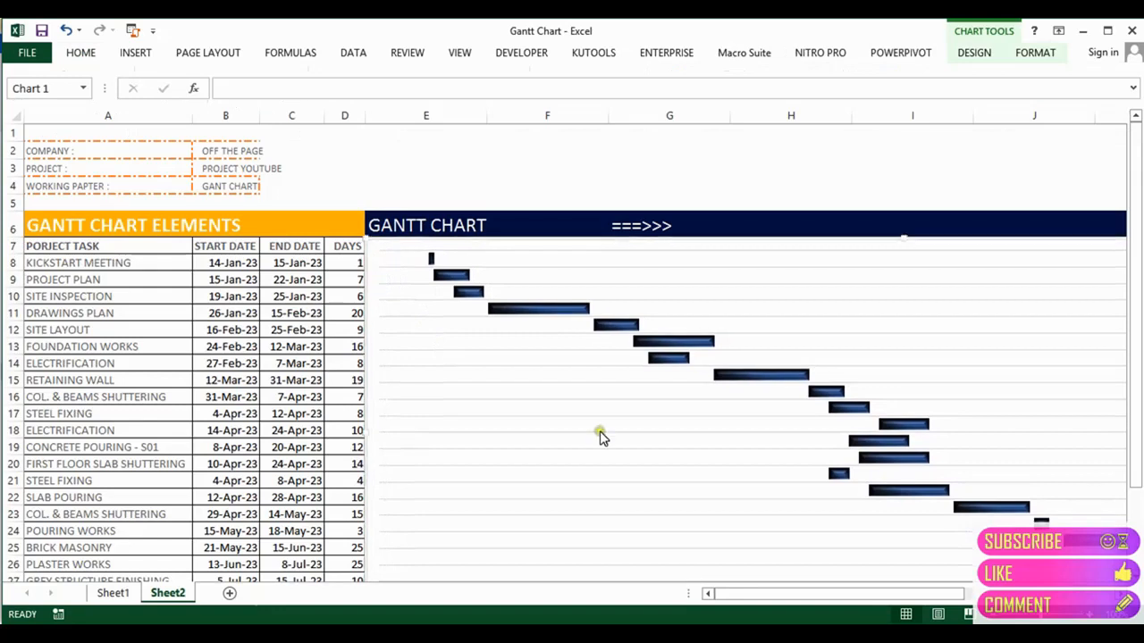
Step: Select the hidden start-date series and its row 15 bar, then deselect it
click(437, 417)
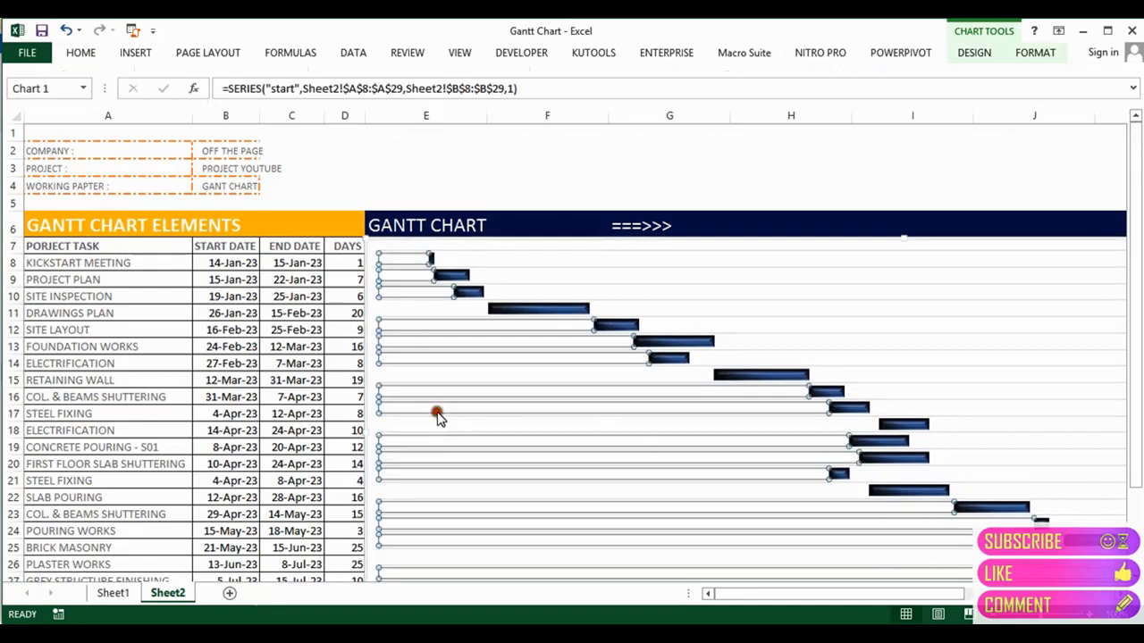
click(376, 379)
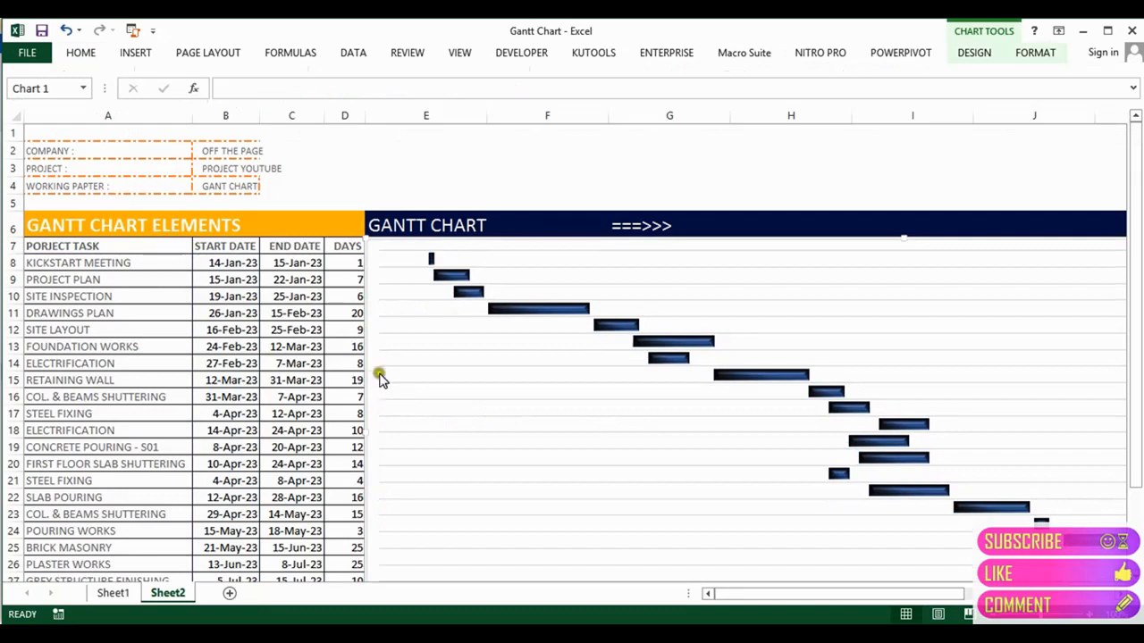
click(379, 378)
click(396, 376)
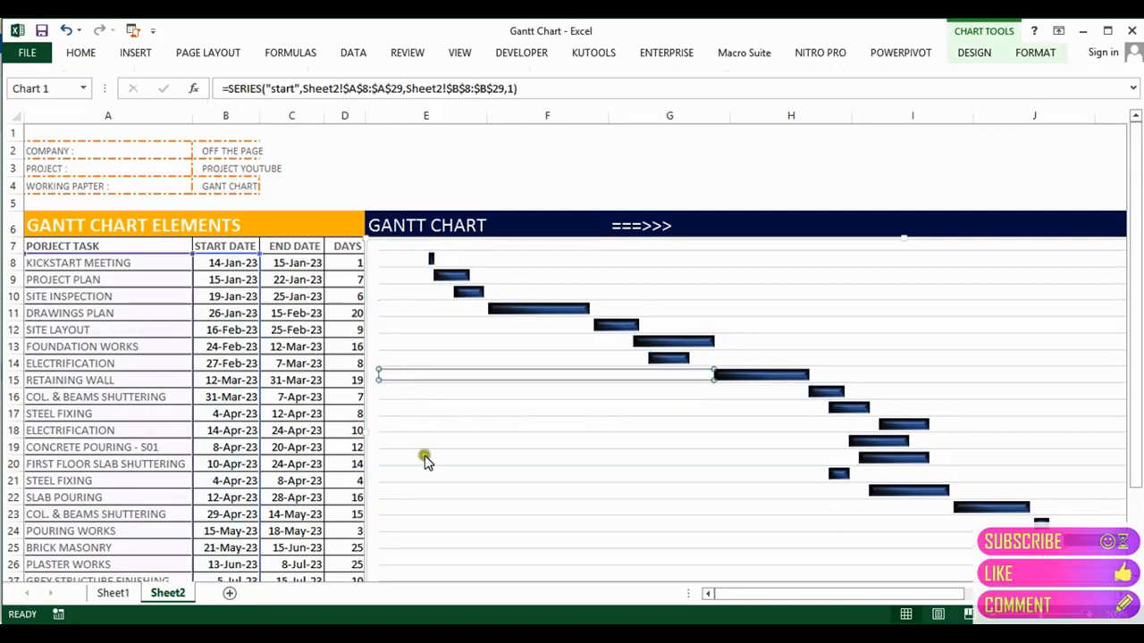
click(366, 303)
click(1041, 55)
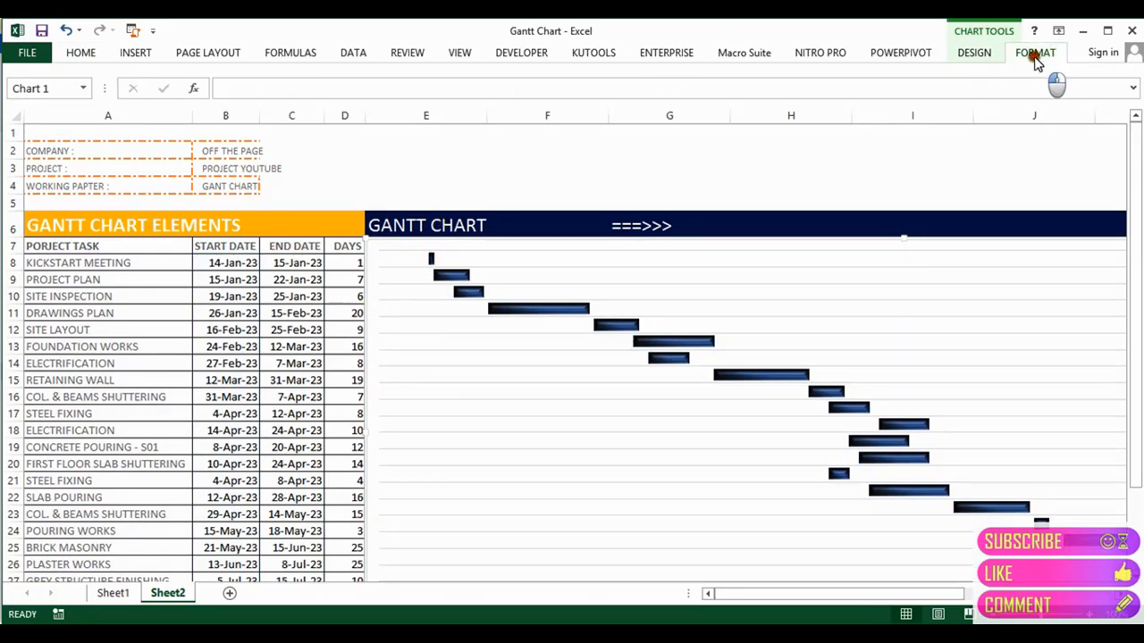
Step: Set the chart area's Shape Fill to No Fill and return to the sheet
click(475, 77)
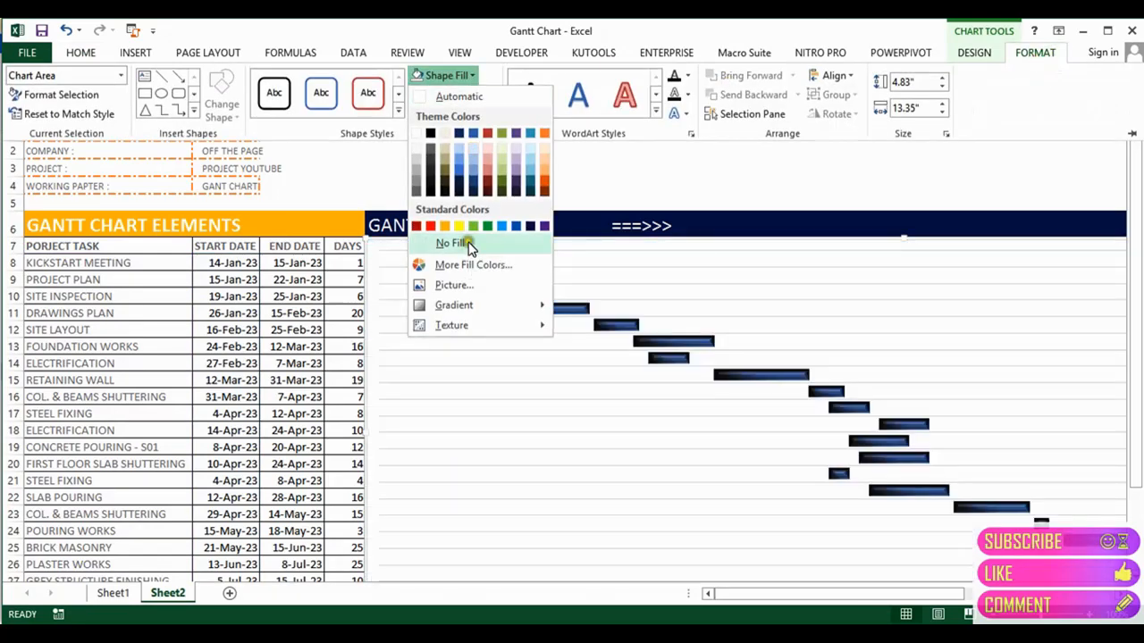
click(469, 245)
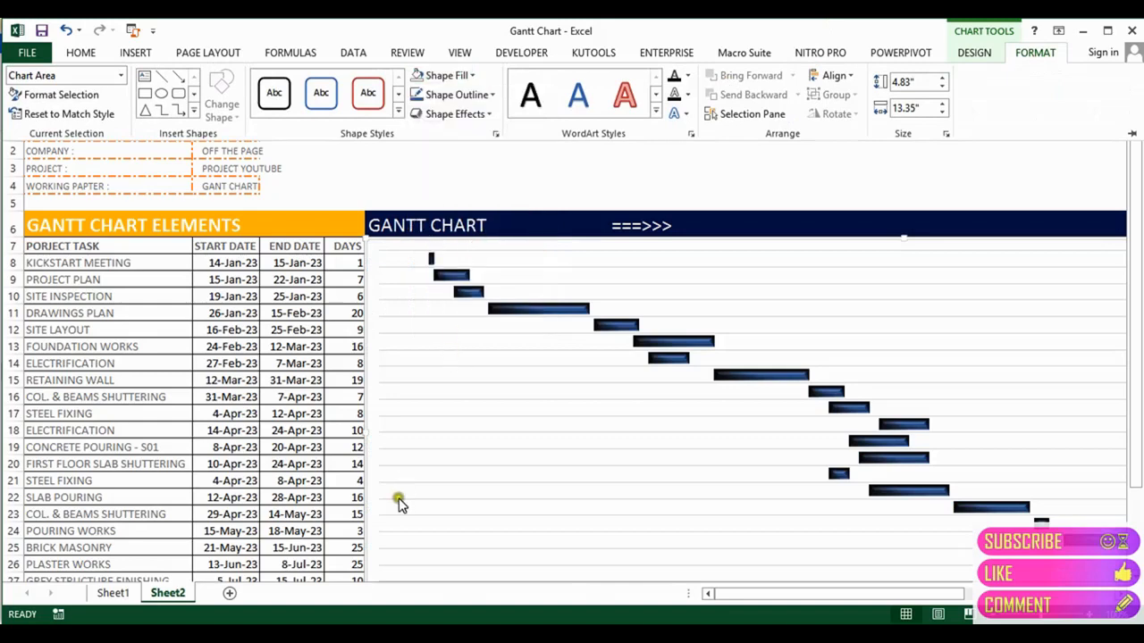
click(312, 537)
click(545, 543)
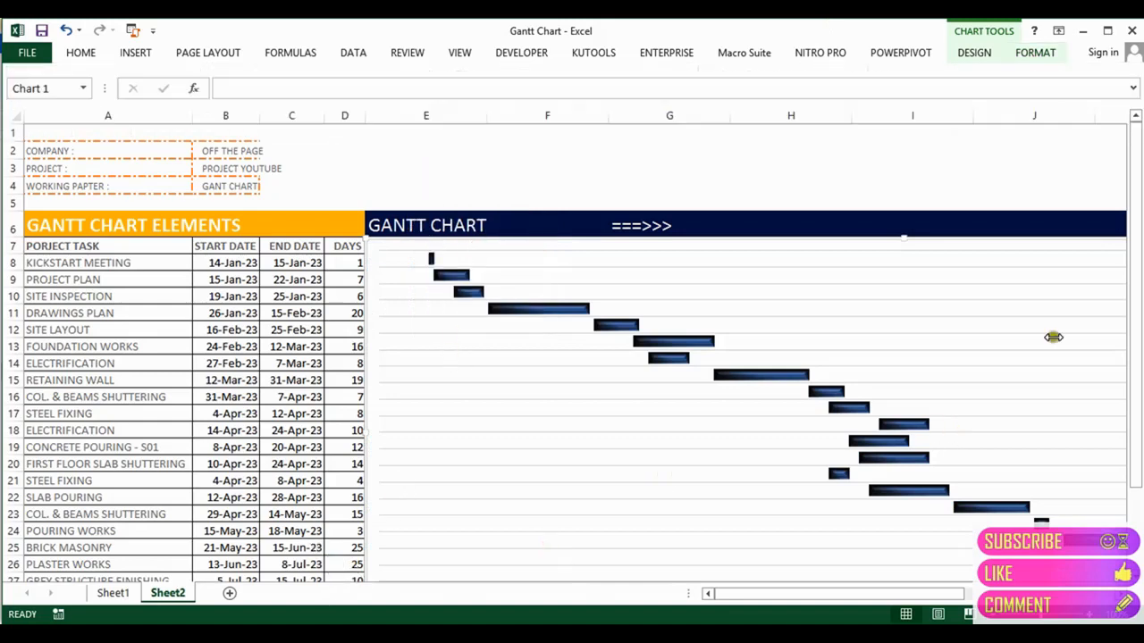
Step: Shorten the Gantt chart from its bottom handle so it ends at row 29
scroll(1136, 255, down, 2)
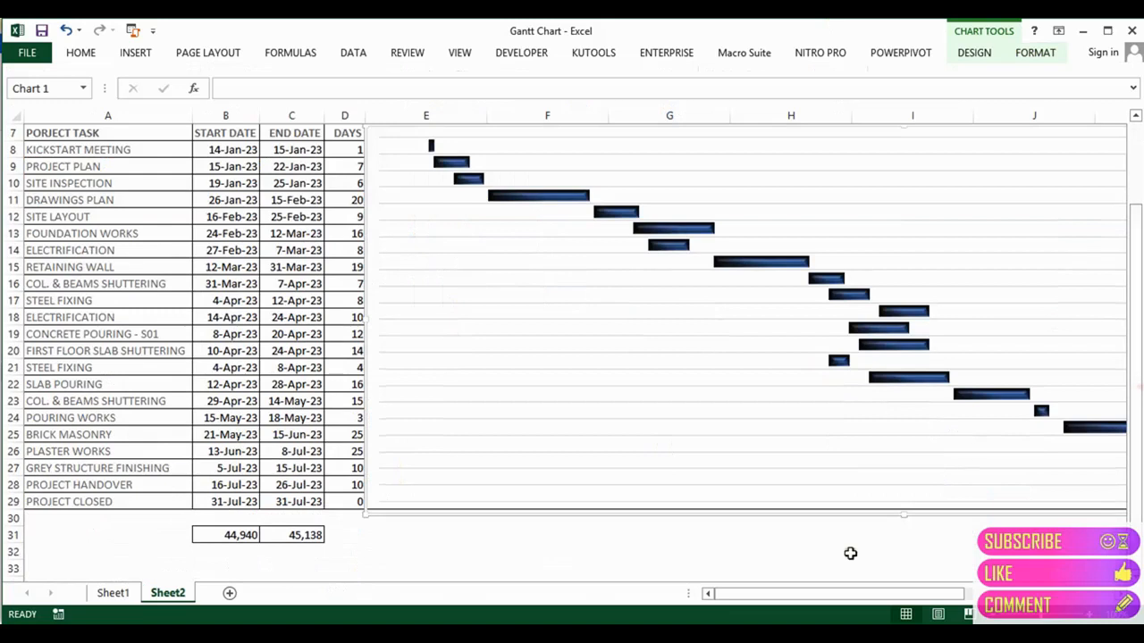
click(746, 557)
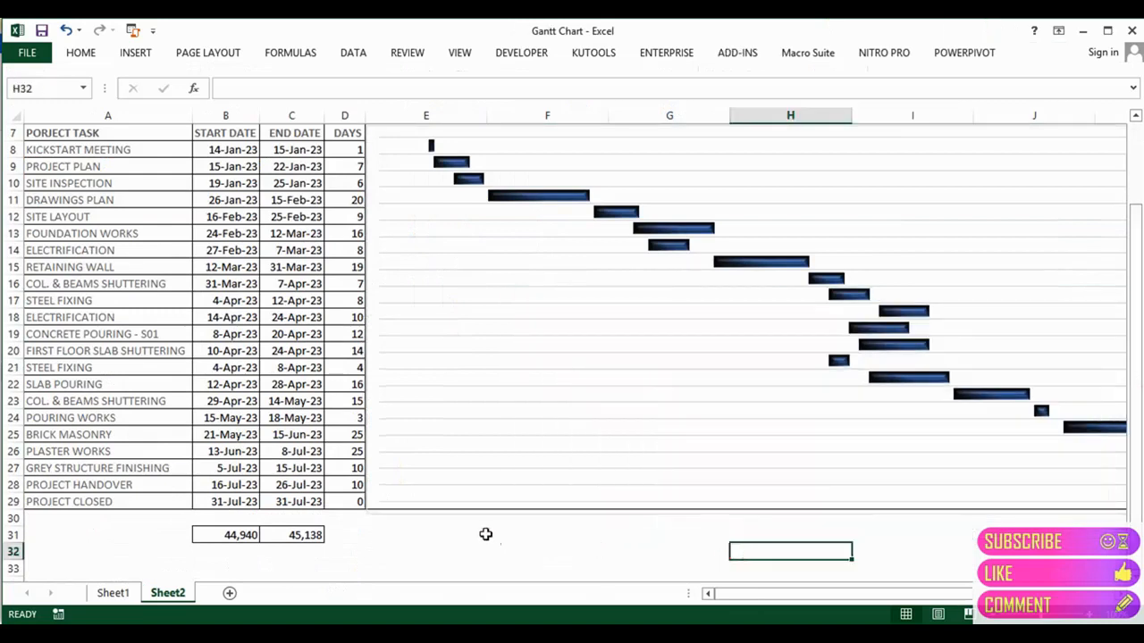
click(597, 516)
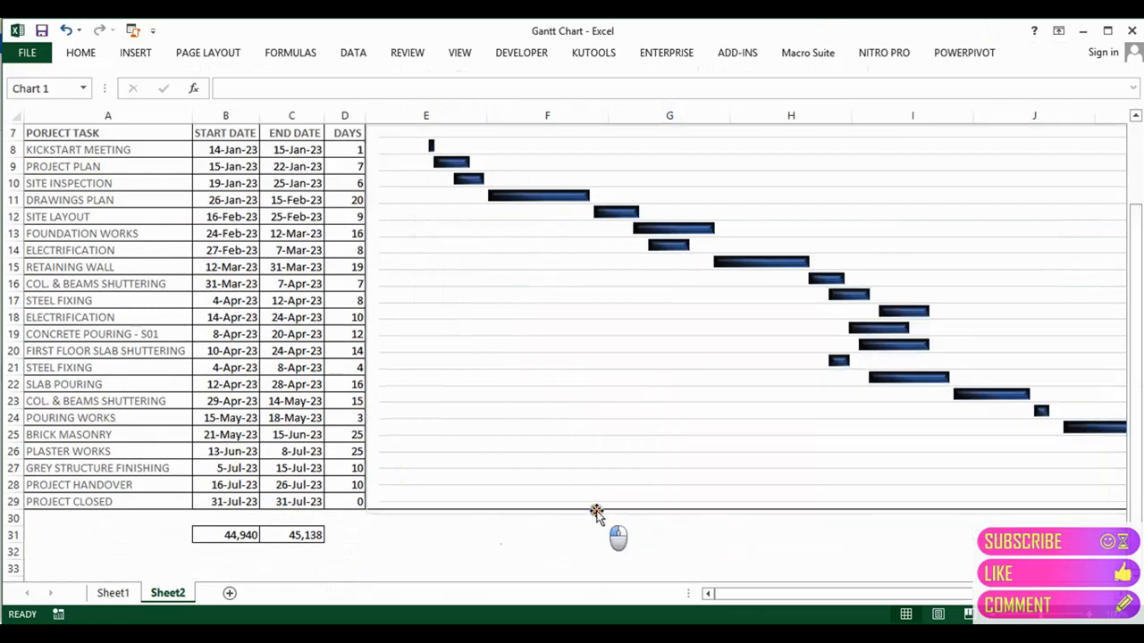
click(903, 511)
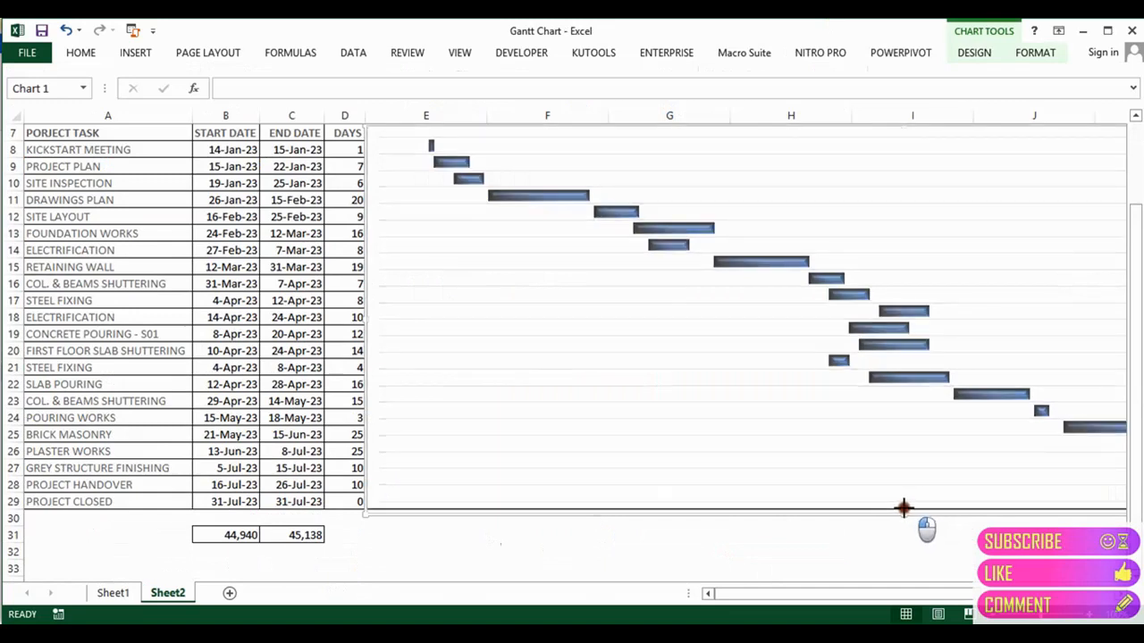
drag(903, 507, 903, 507)
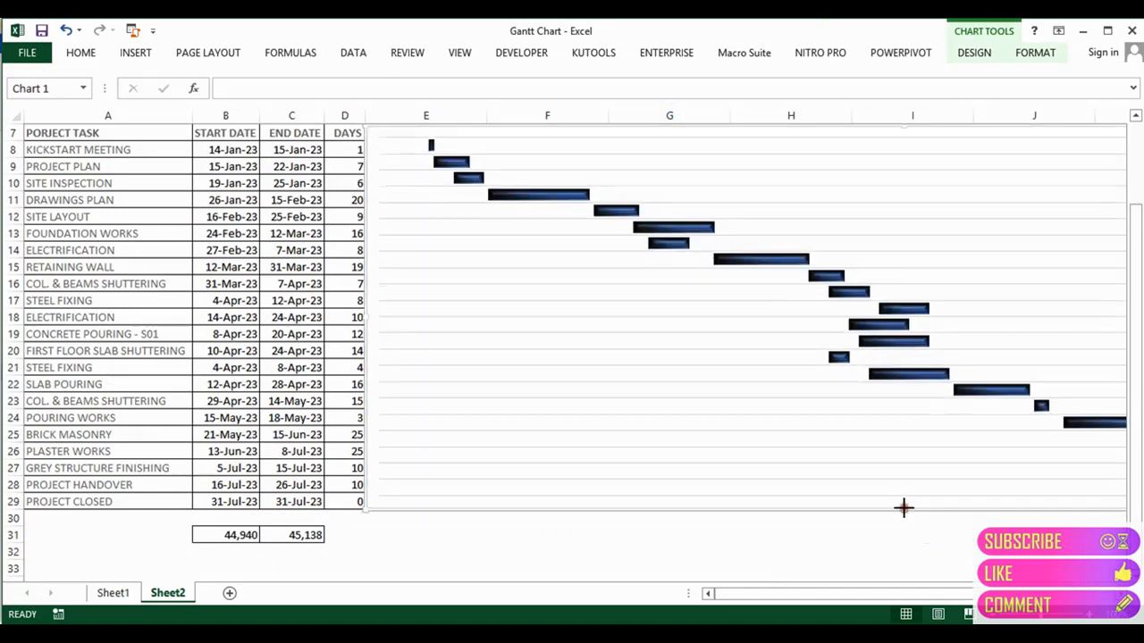
click(885, 563)
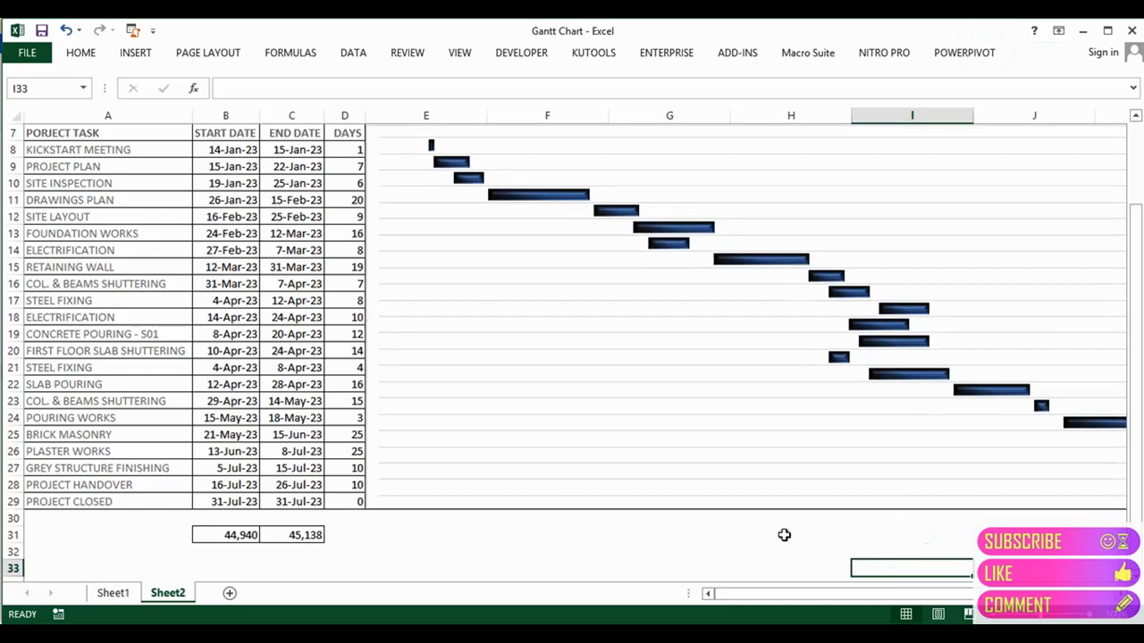
Step: Drag the chart's right handle to column M's edge, matching the header bar's end
drag(955, 594, 1089, 579)
drag(1134, 371, 1134, 318)
click(978, 327)
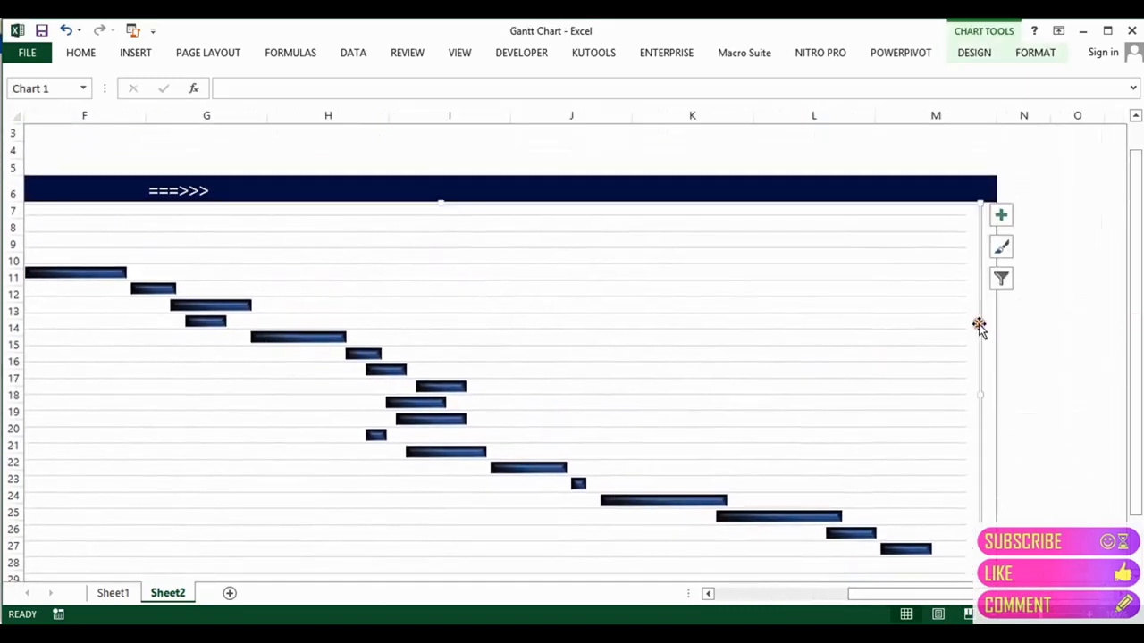
drag(982, 393, 993, 393)
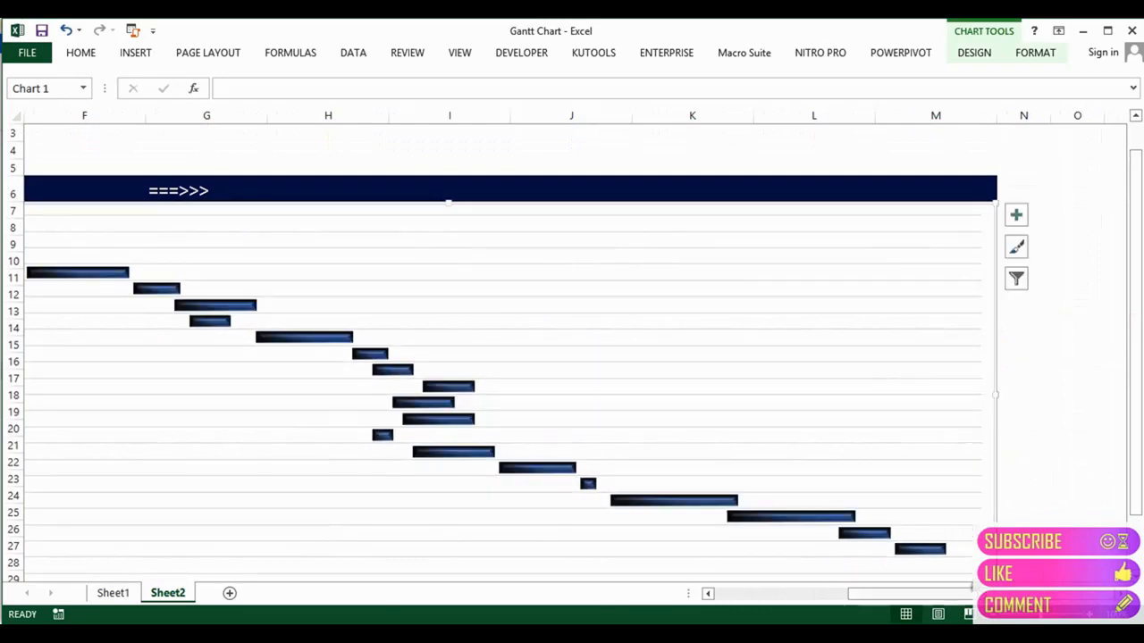
drag(972, 592, 586, 618)
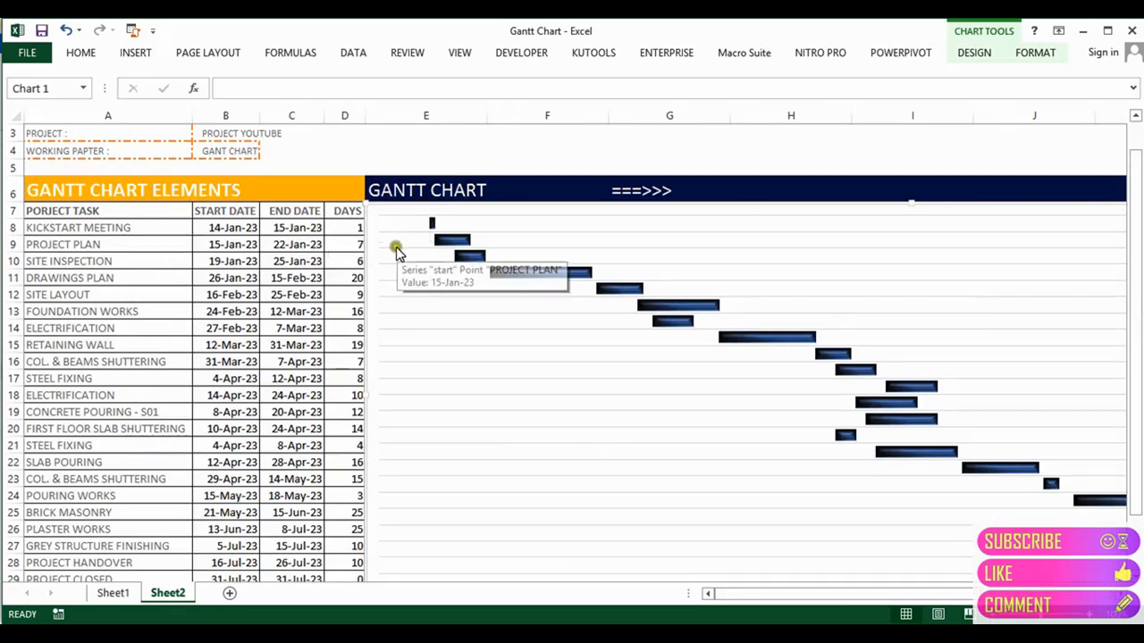
mouse_move(403, 257)
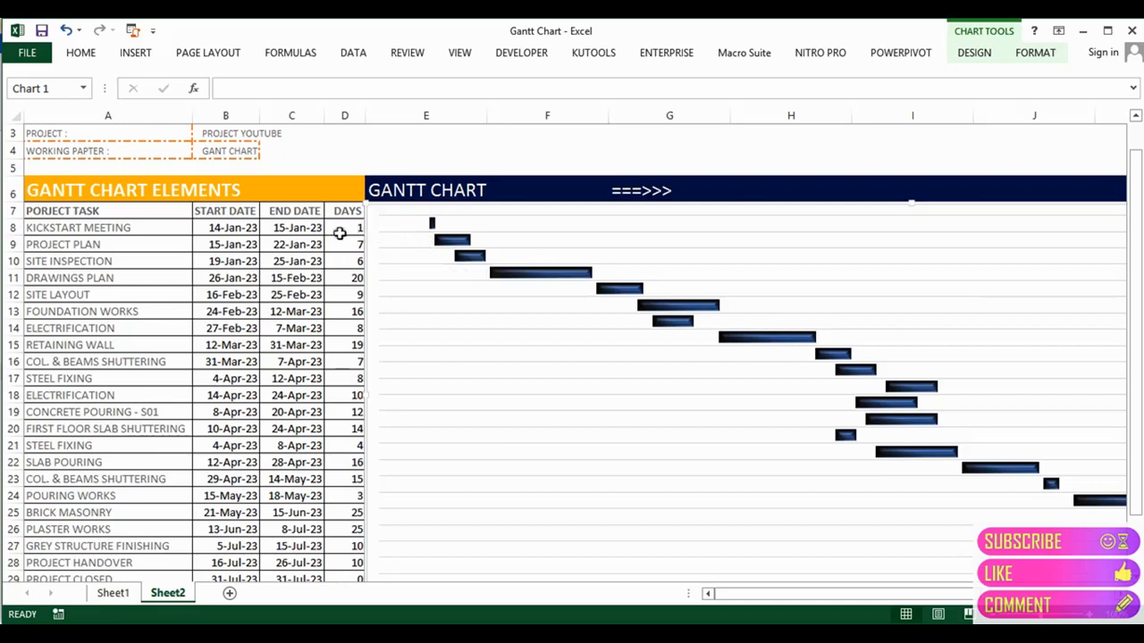
click(9, 227)
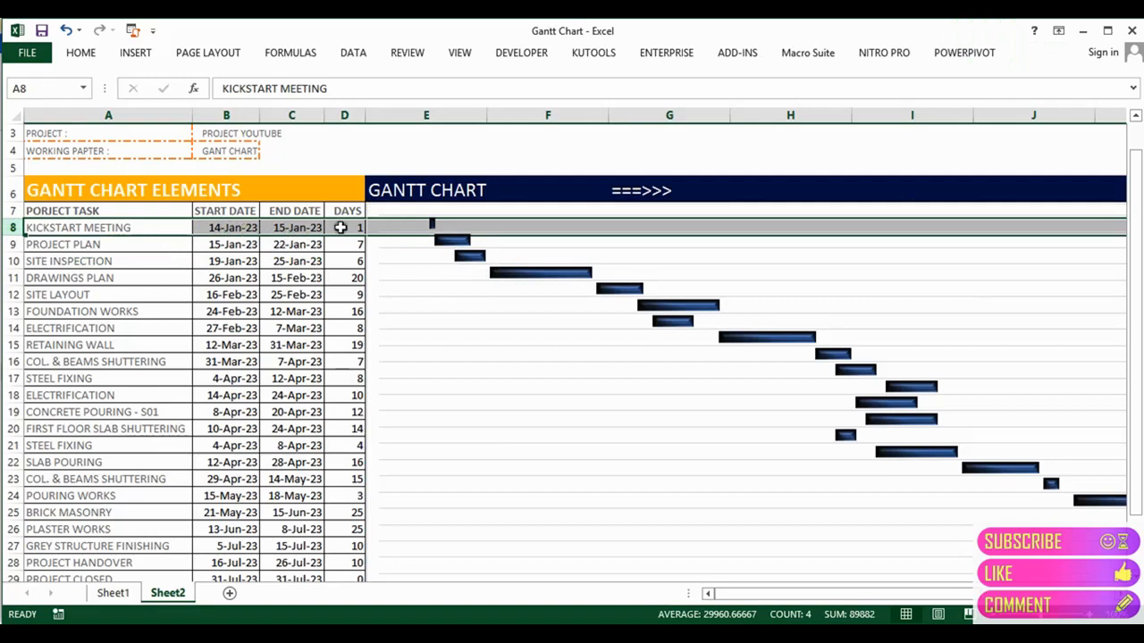
mouse_move(431, 228)
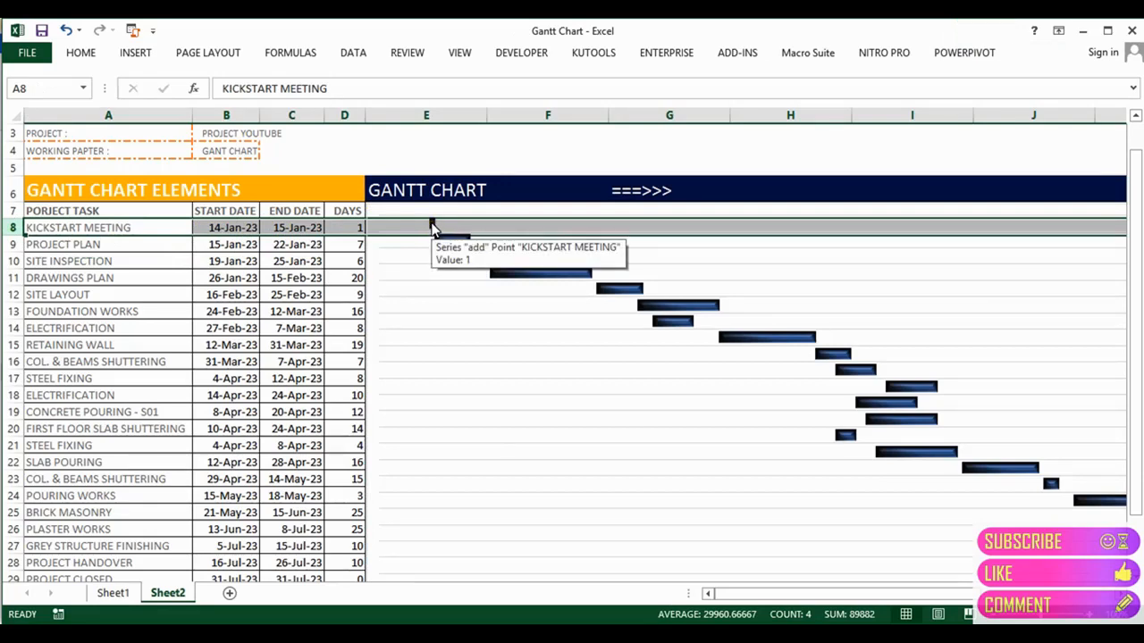
click(353, 245)
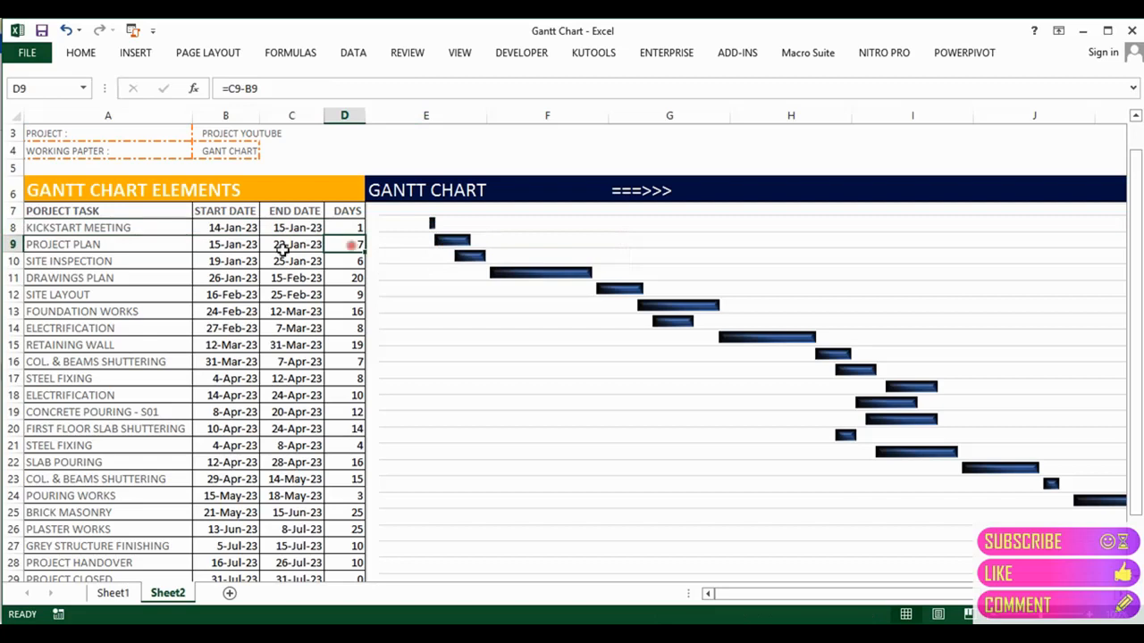
click(8, 244)
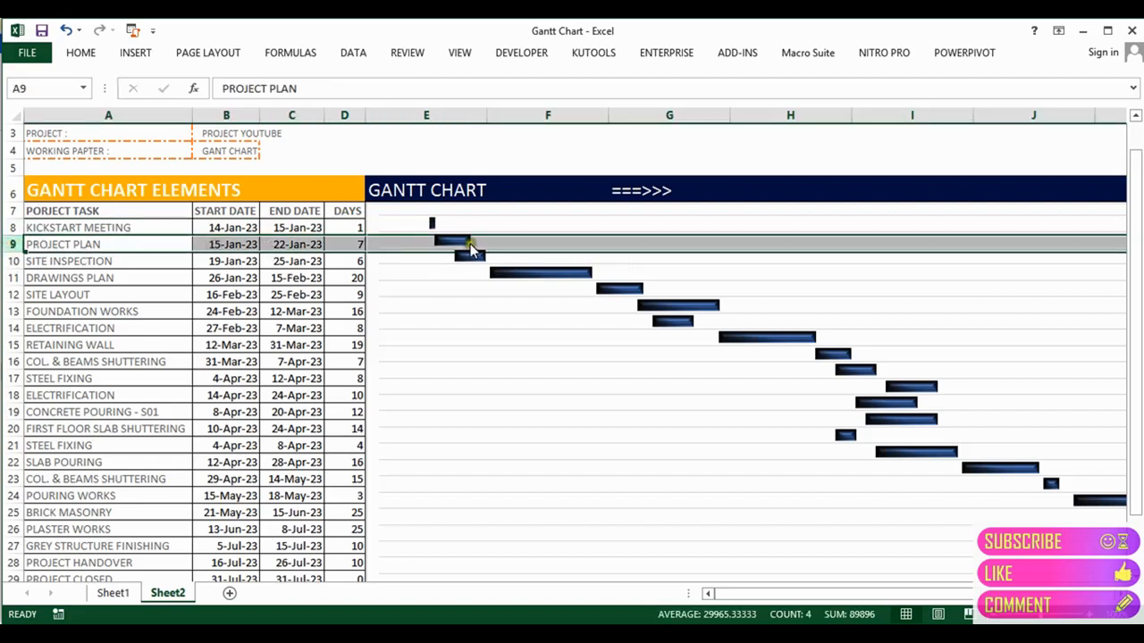
drag(1135, 313, 1133, 316)
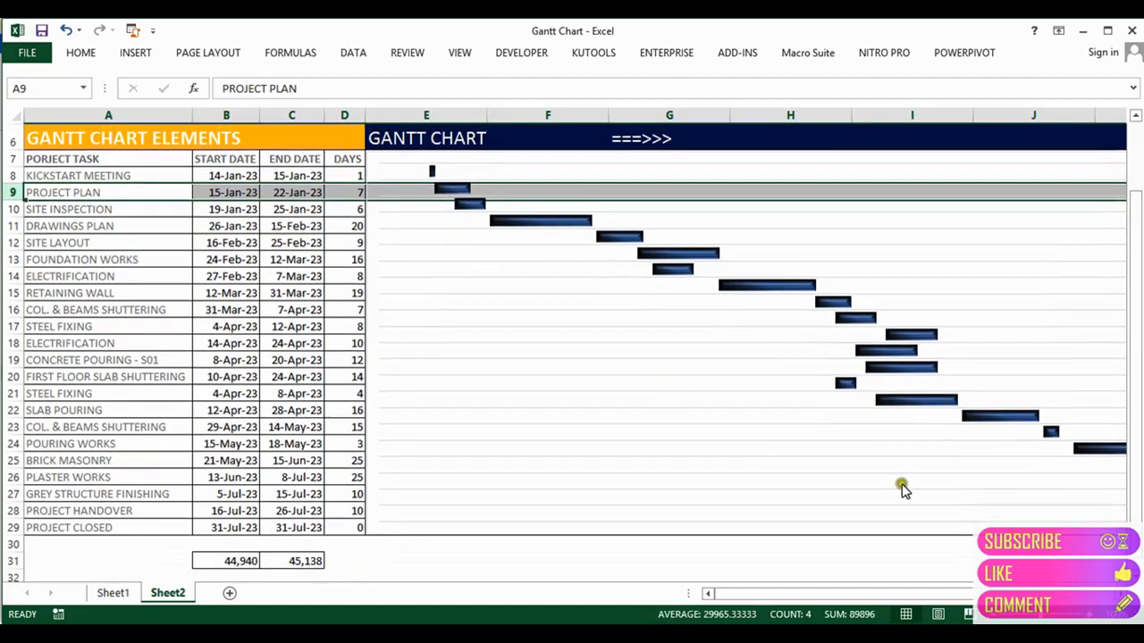
Step: Drag the chart's bottom-centre handle down so the bars align with task rows 8–29
click(847, 523)
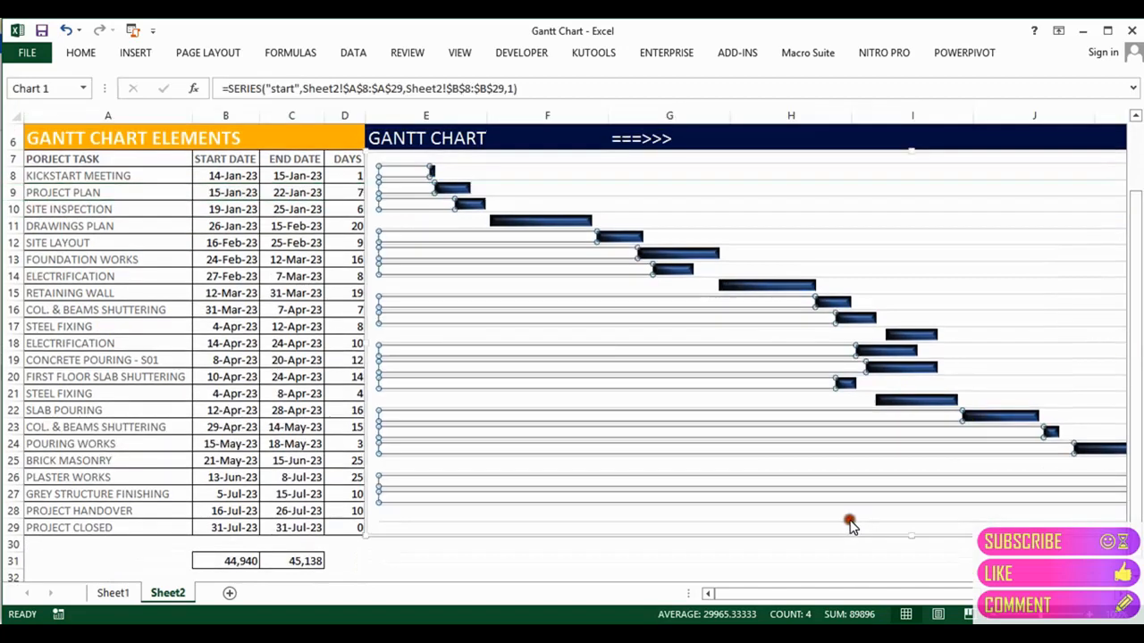
click(719, 527)
click(692, 519)
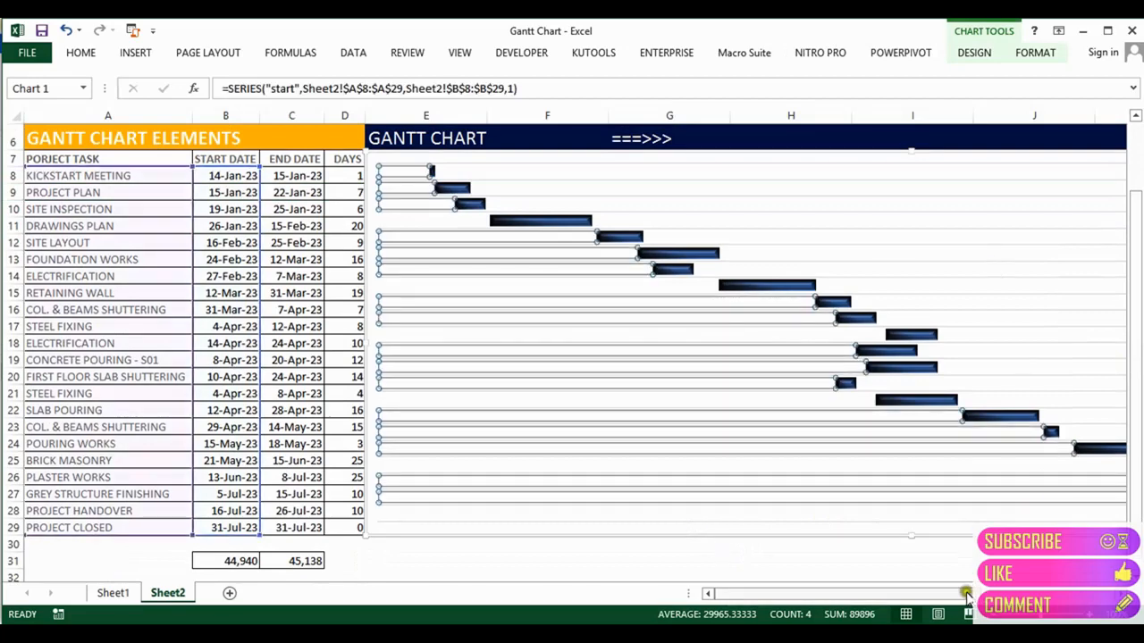
drag(967, 597, 1001, 595)
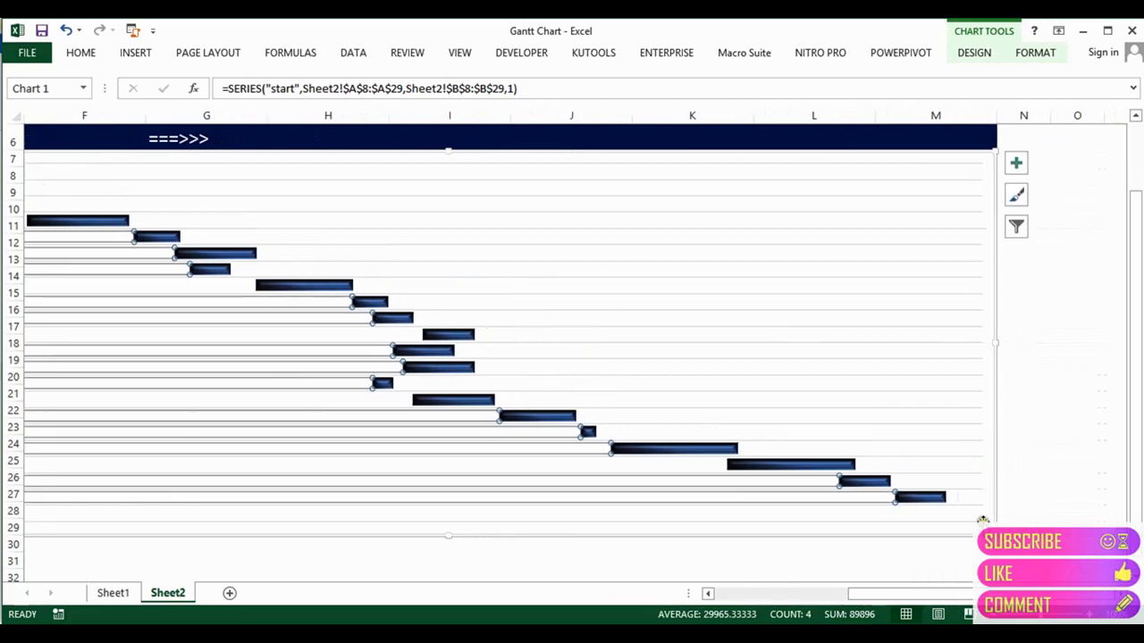
click(980, 519)
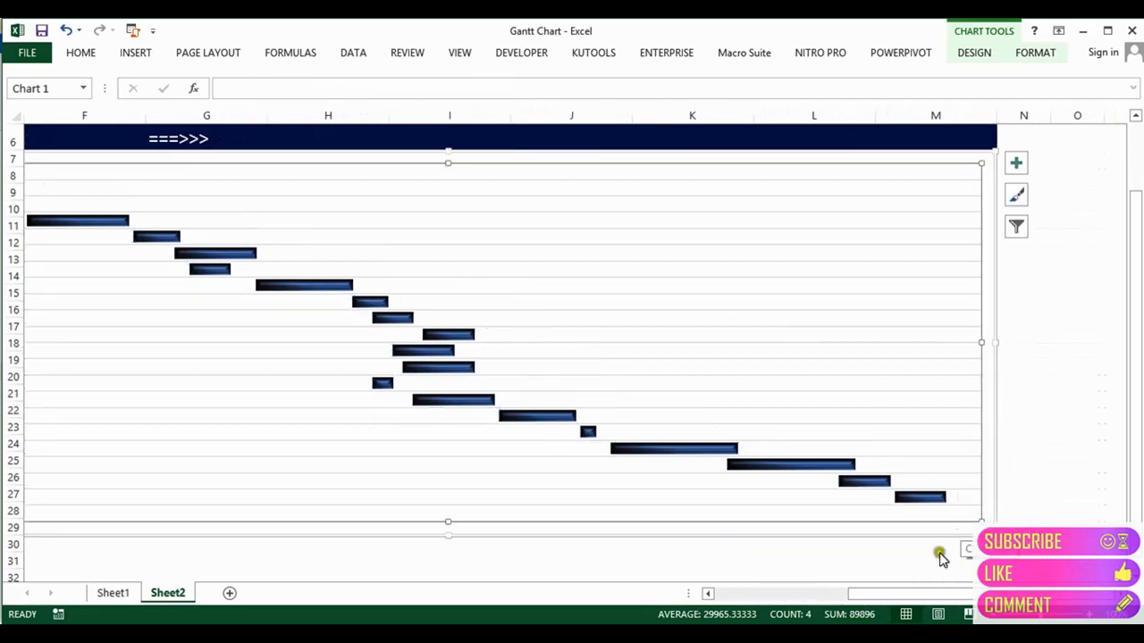
drag(909, 598, 822, 599)
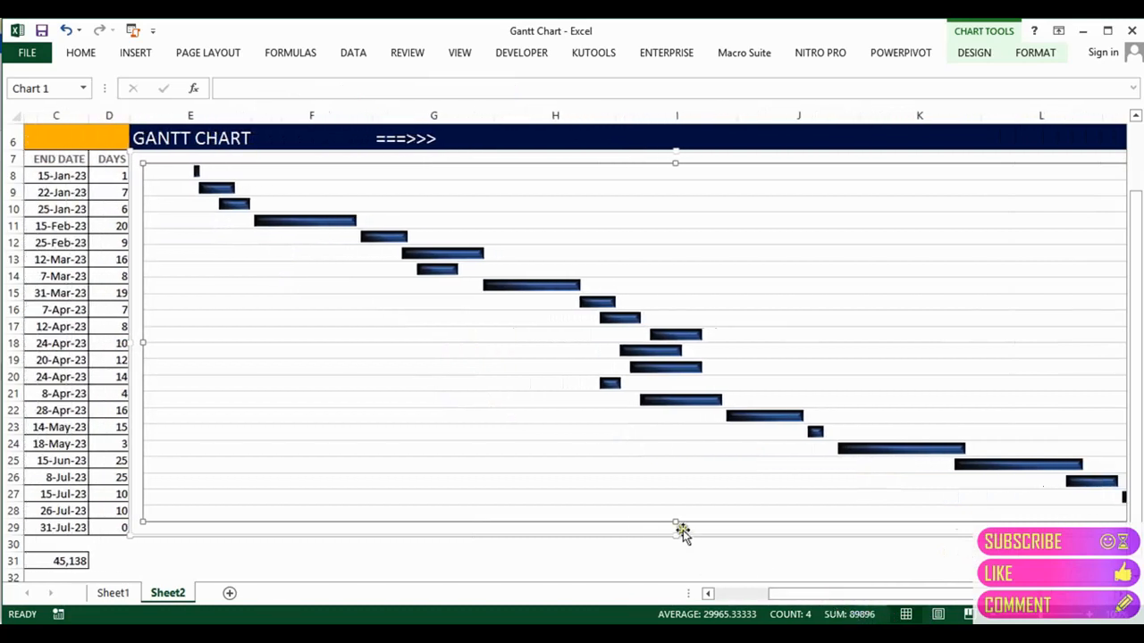
drag(675, 520, 676, 529)
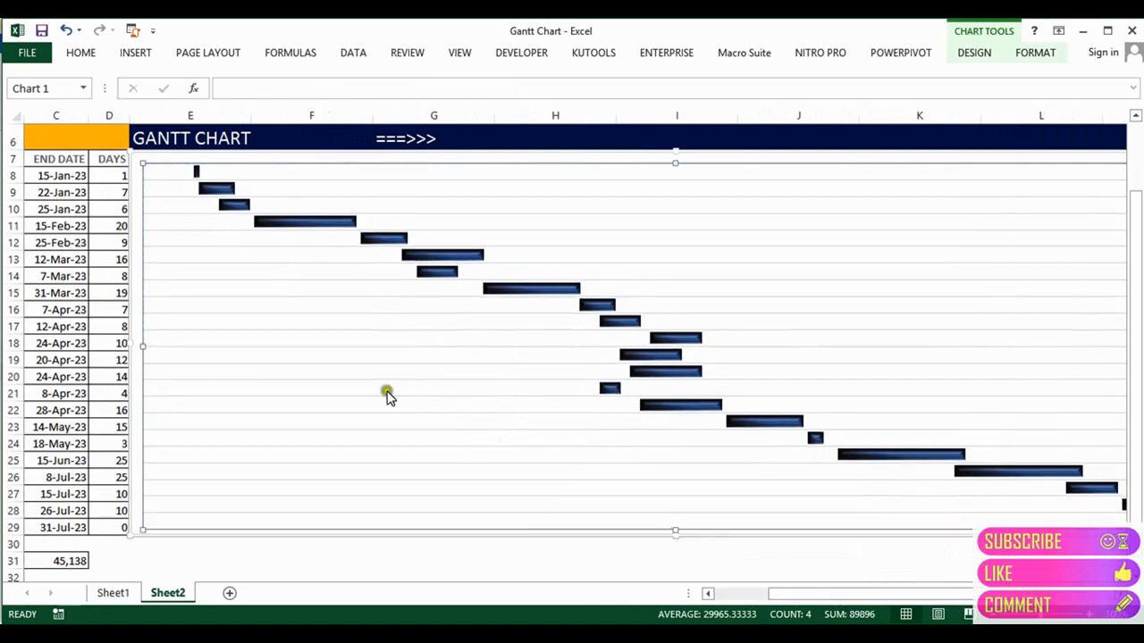
Step: Select rows 8 through 11 in turn to check their bar alignment
mouse_move(177, 297)
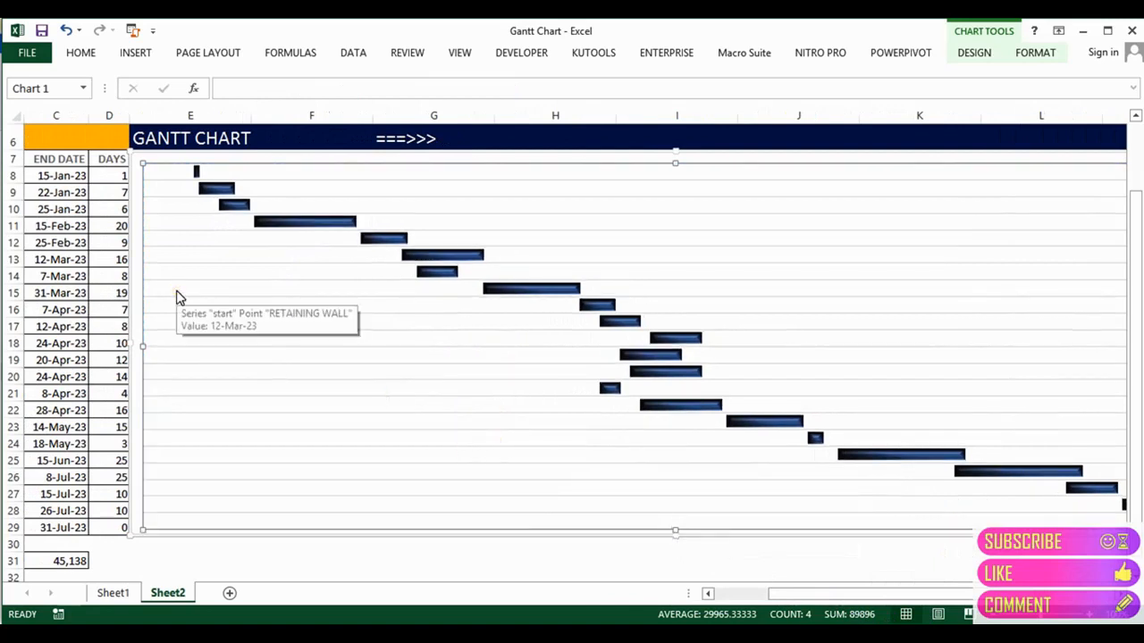
click(13, 175)
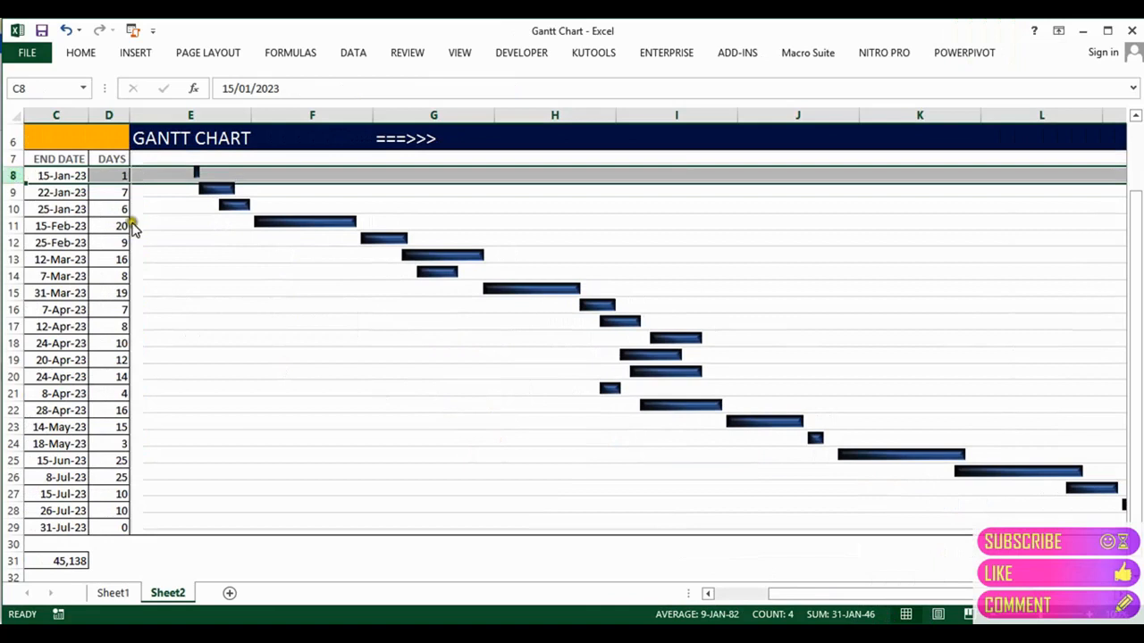
click(7, 192)
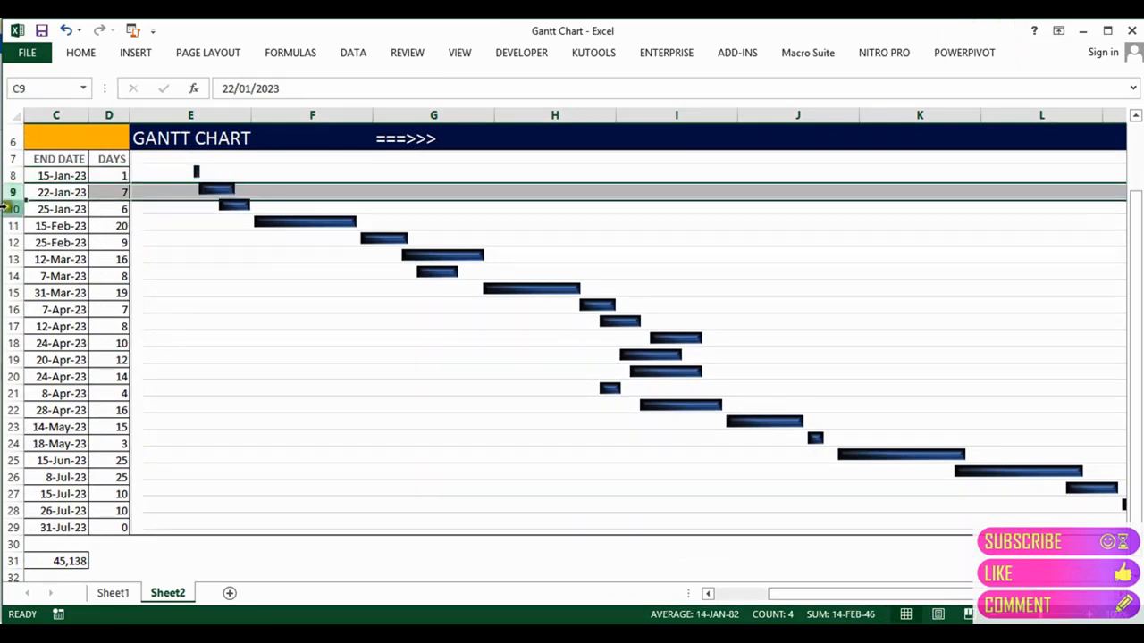
click(8, 208)
click(12, 227)
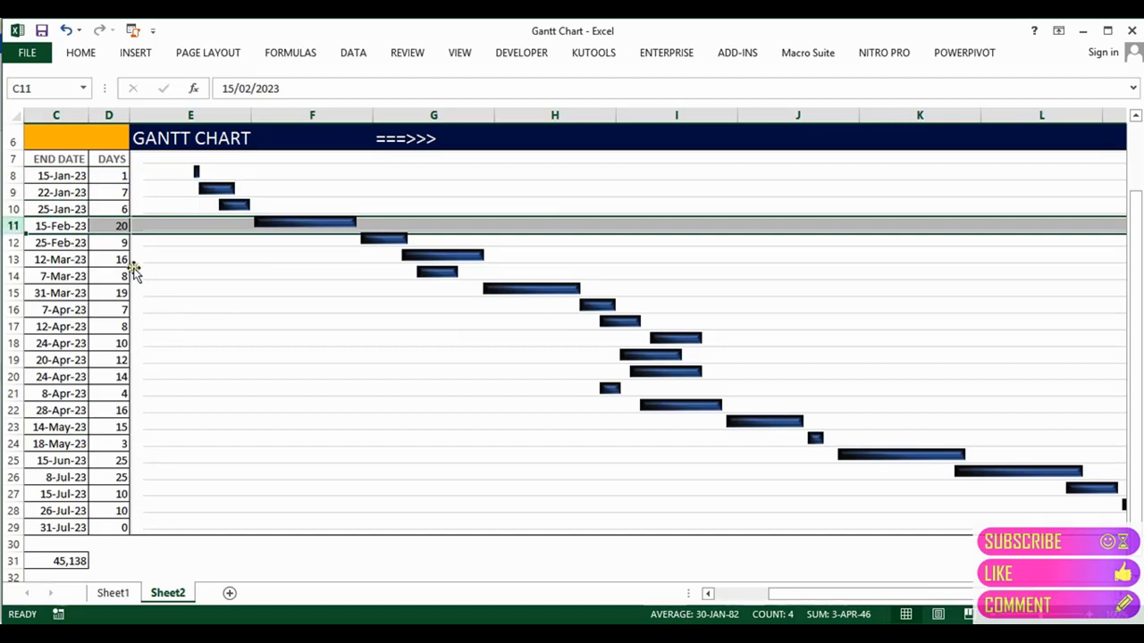
Step: Drag the plot area's left-middle handle slightly left, flush against the DAYS column
click(135, 190)
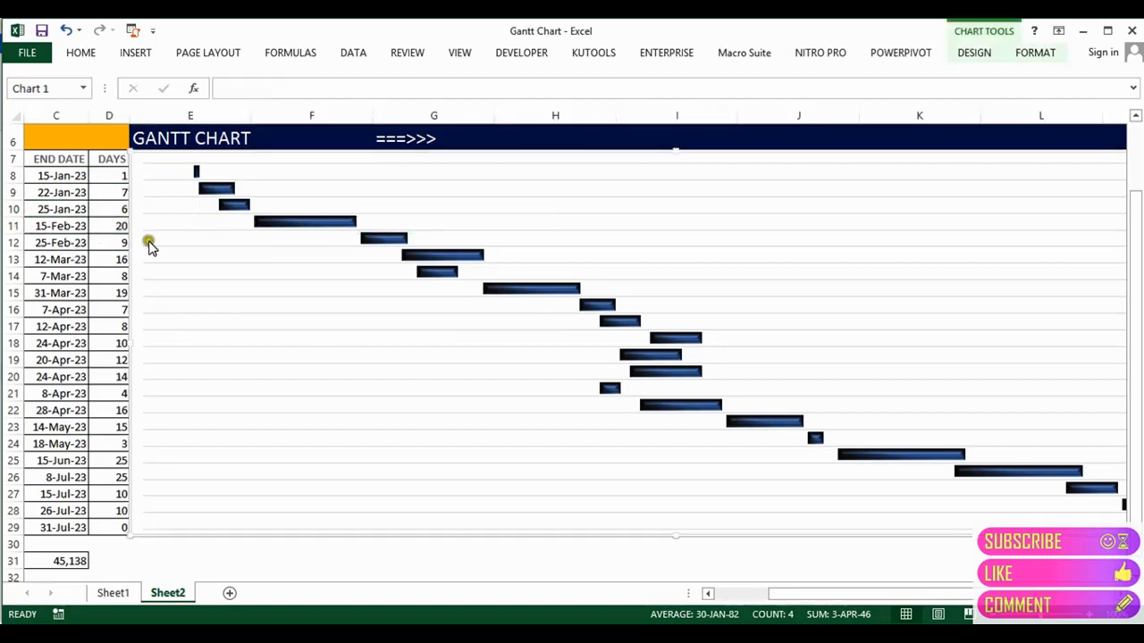
click(185, 530)
click(186, 530)
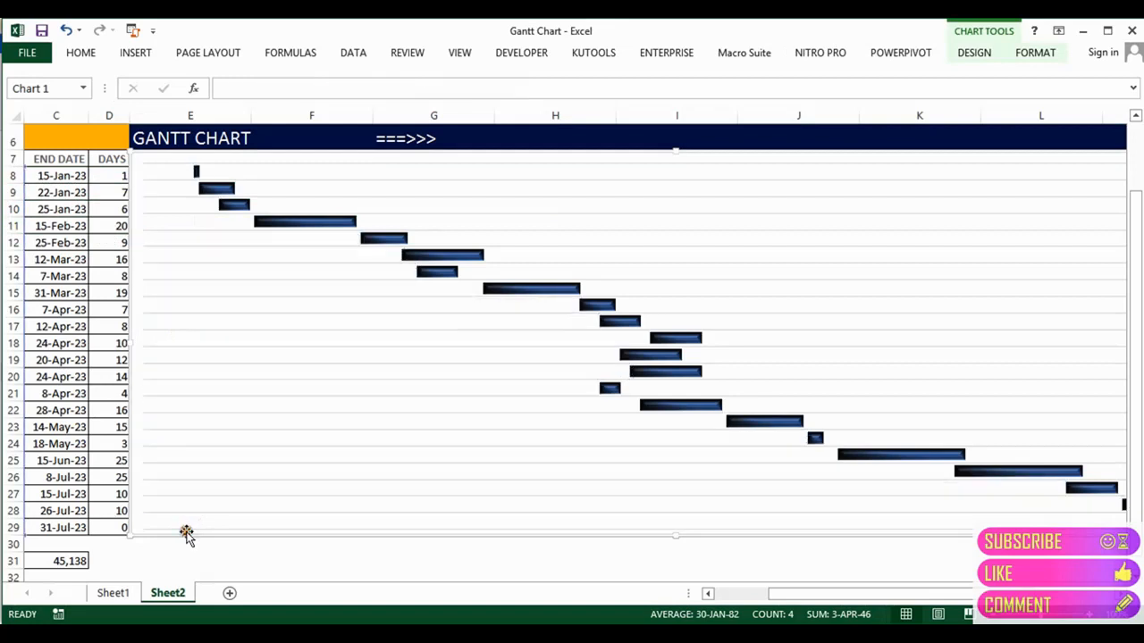
click(186, 531)
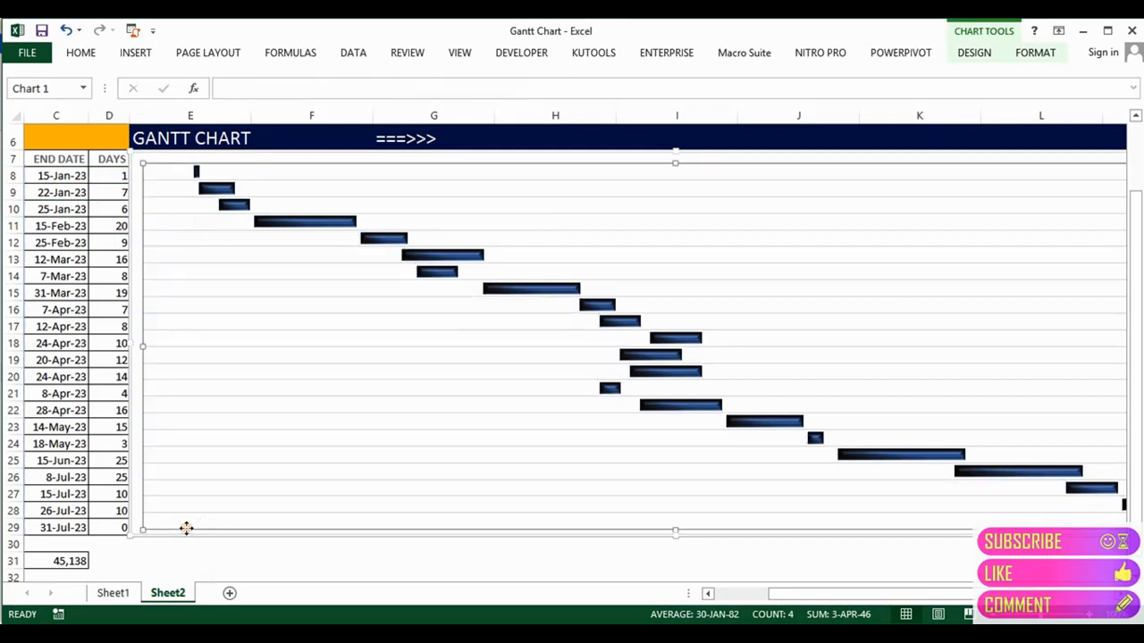
drag(143, 345, 134, 344)
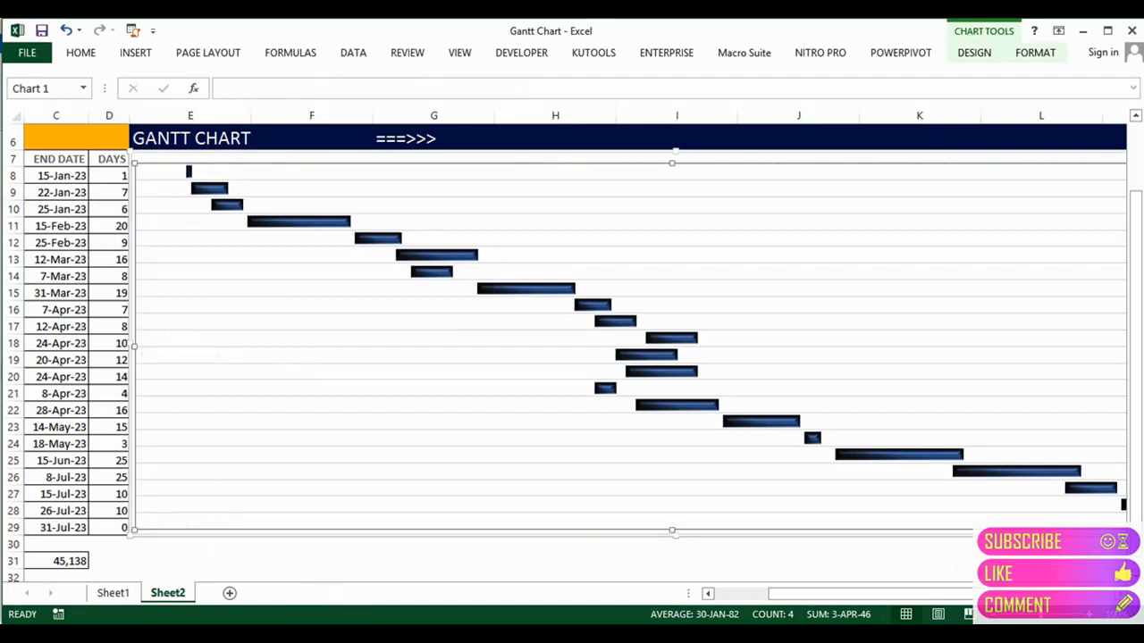
mouse_move(379, 636)
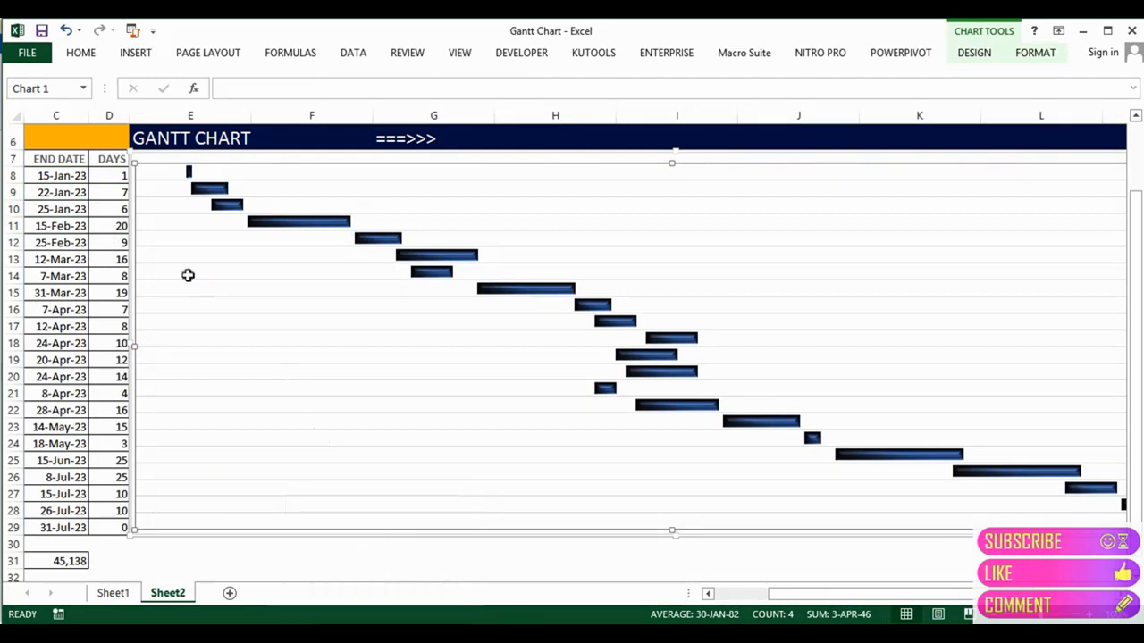
Step: Jump to cell B1 and drag the B/C column border right to widen column B
click(98, 248)
key(ctrl+Up)
key(ctrl+Up)
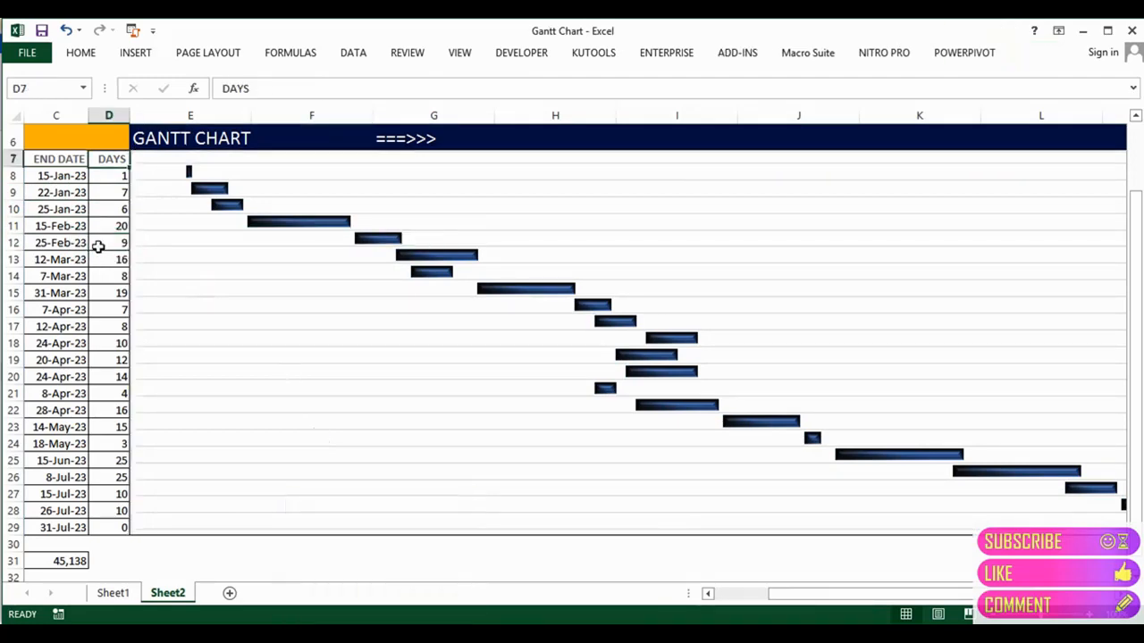
key(ctrl+Left)
key(Right)
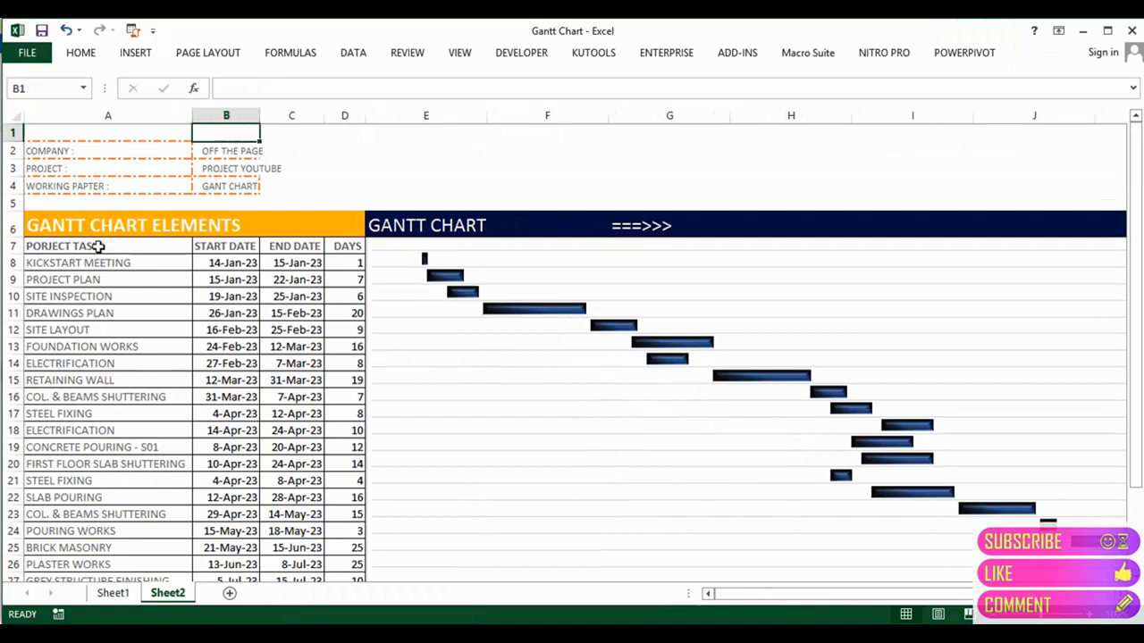
drag(258, 116, 282, 115)
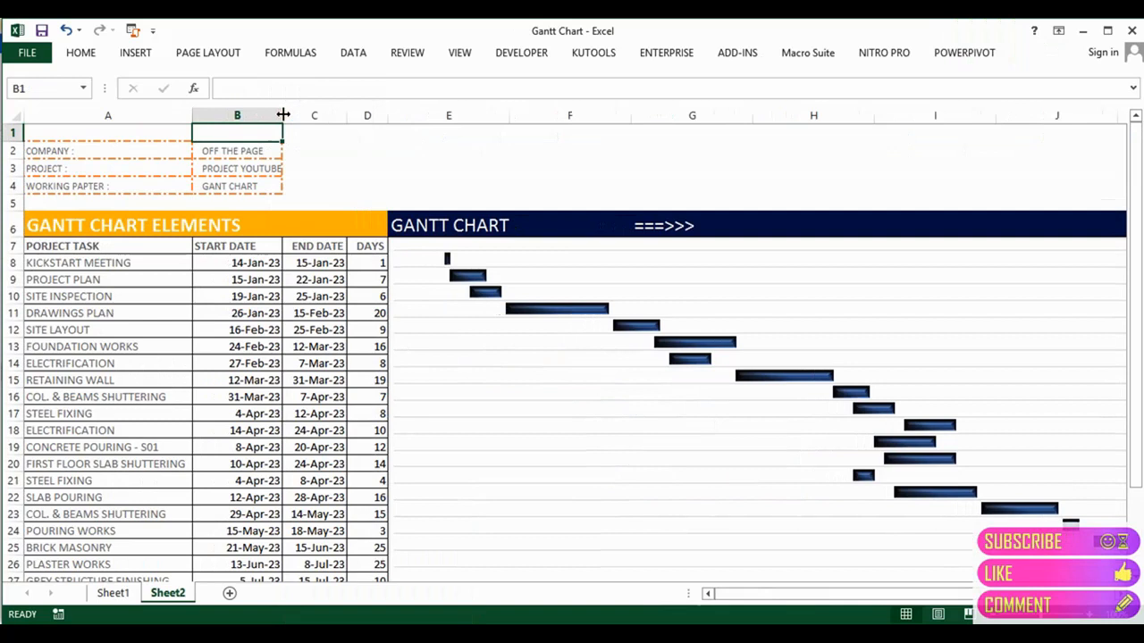
mouse_move(379, 634)
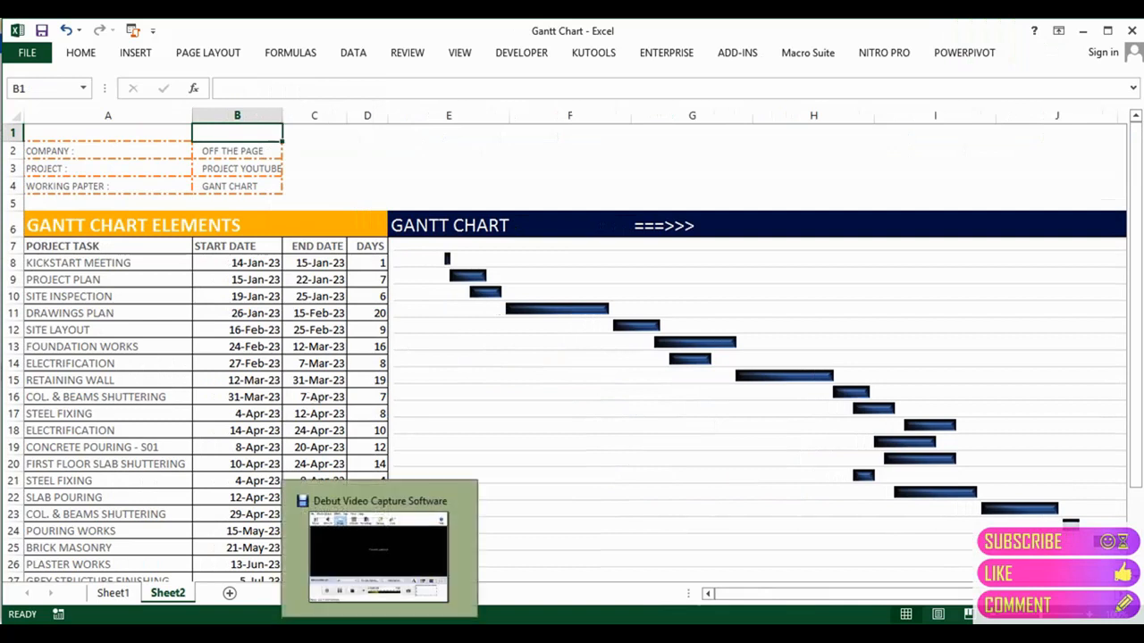